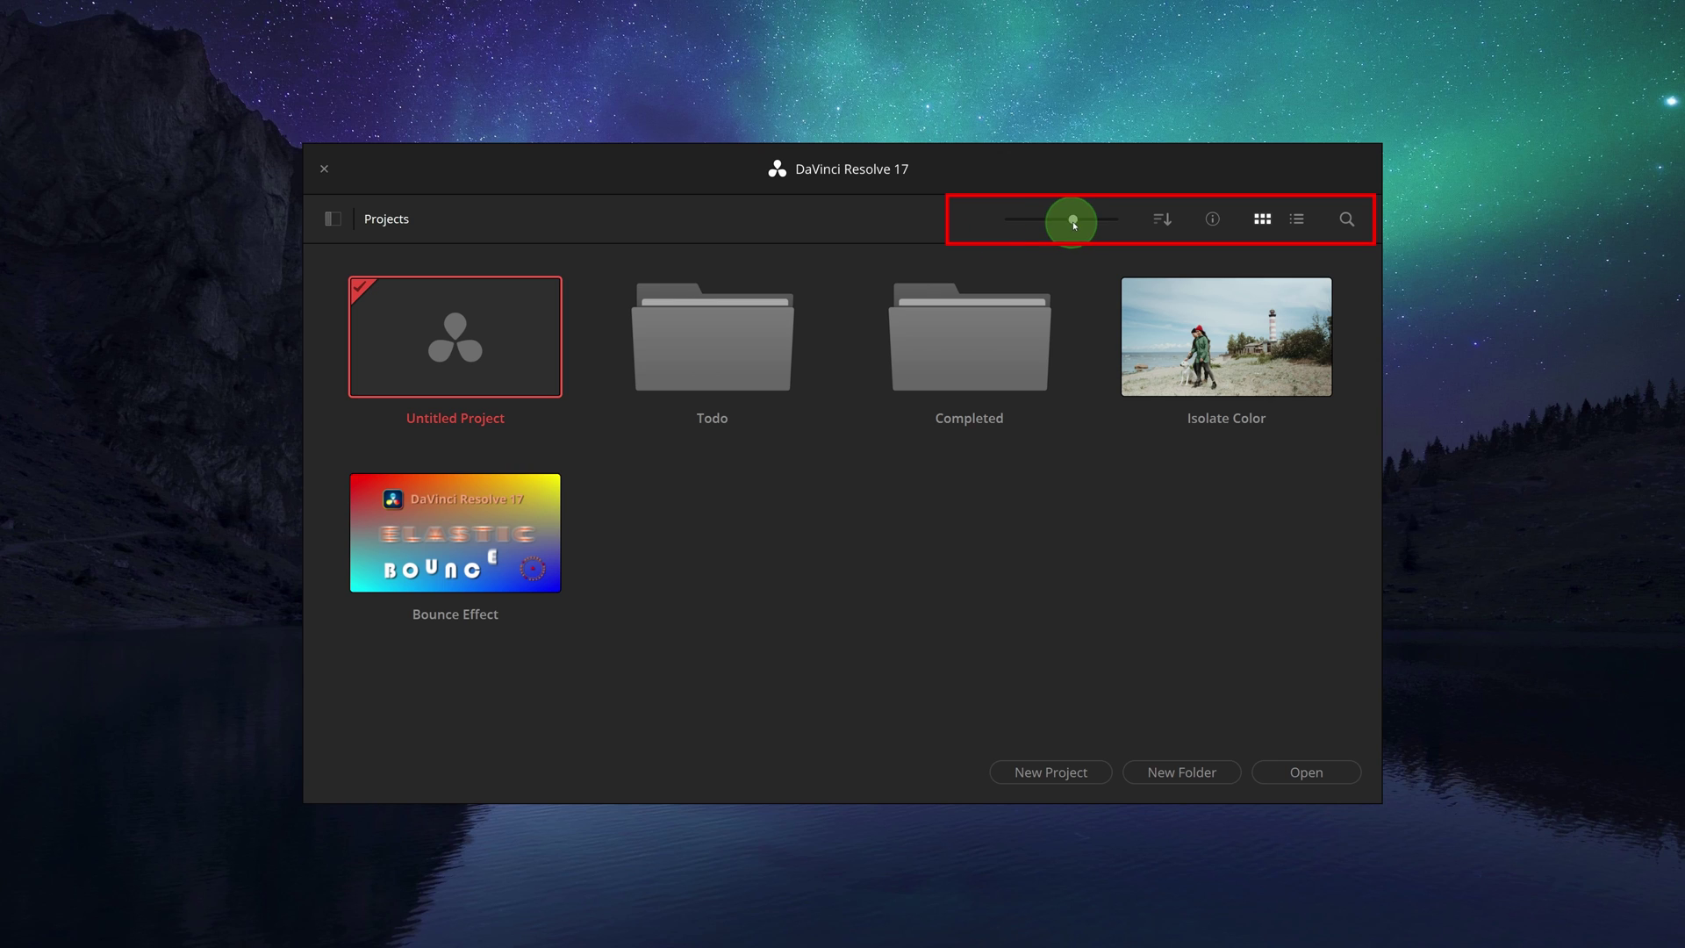
Step: Shrink thumbnails to five per row, sort by timelines then date modified, and show project info
mouse_move(1073, 221)
mouse_down()
mouse_move(1117, 219)
mouse_move(981, 235)
mouse_move(1045, 224)
mouse_up()
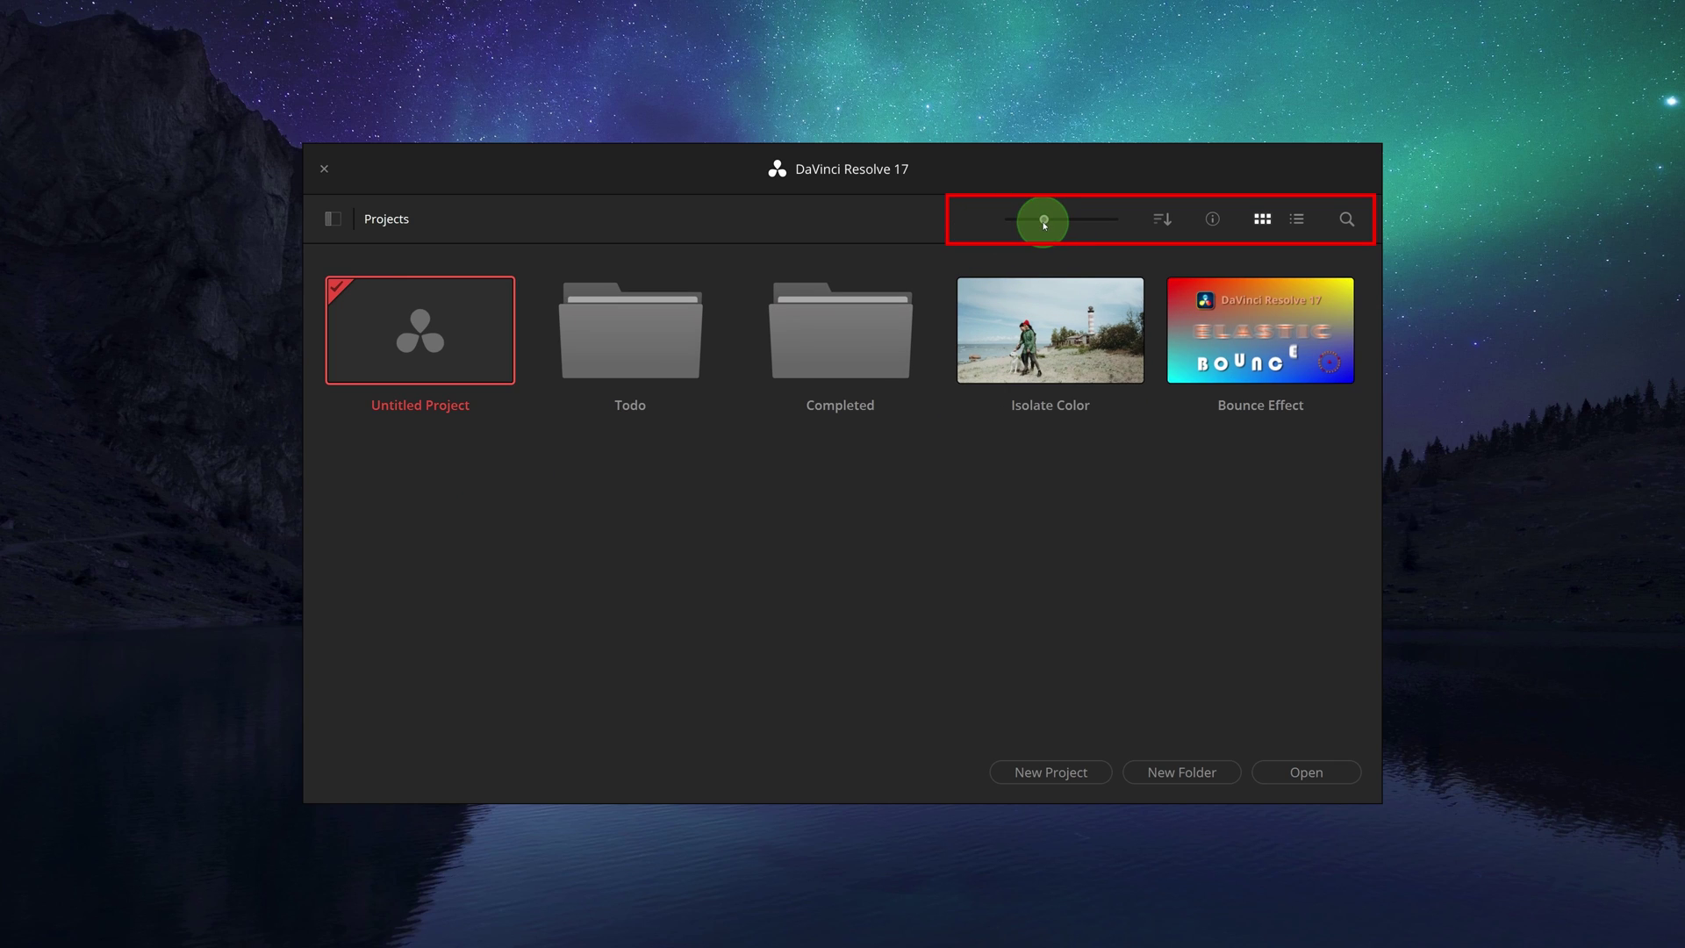
click(1163, 219)
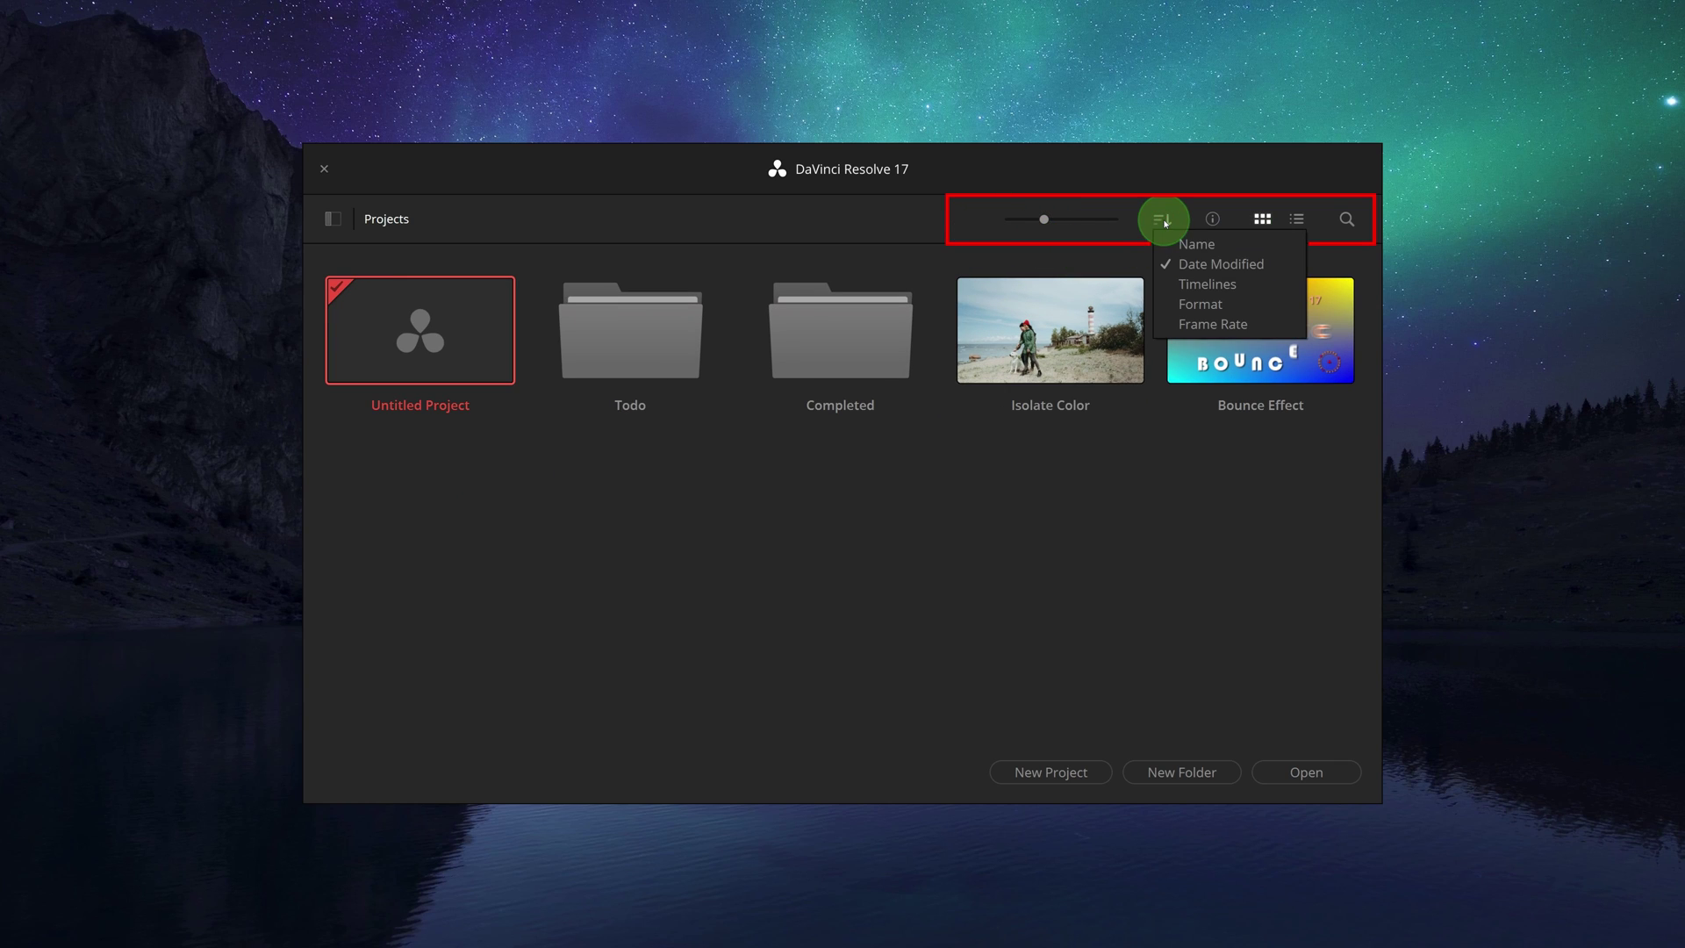
click(1190, 284)
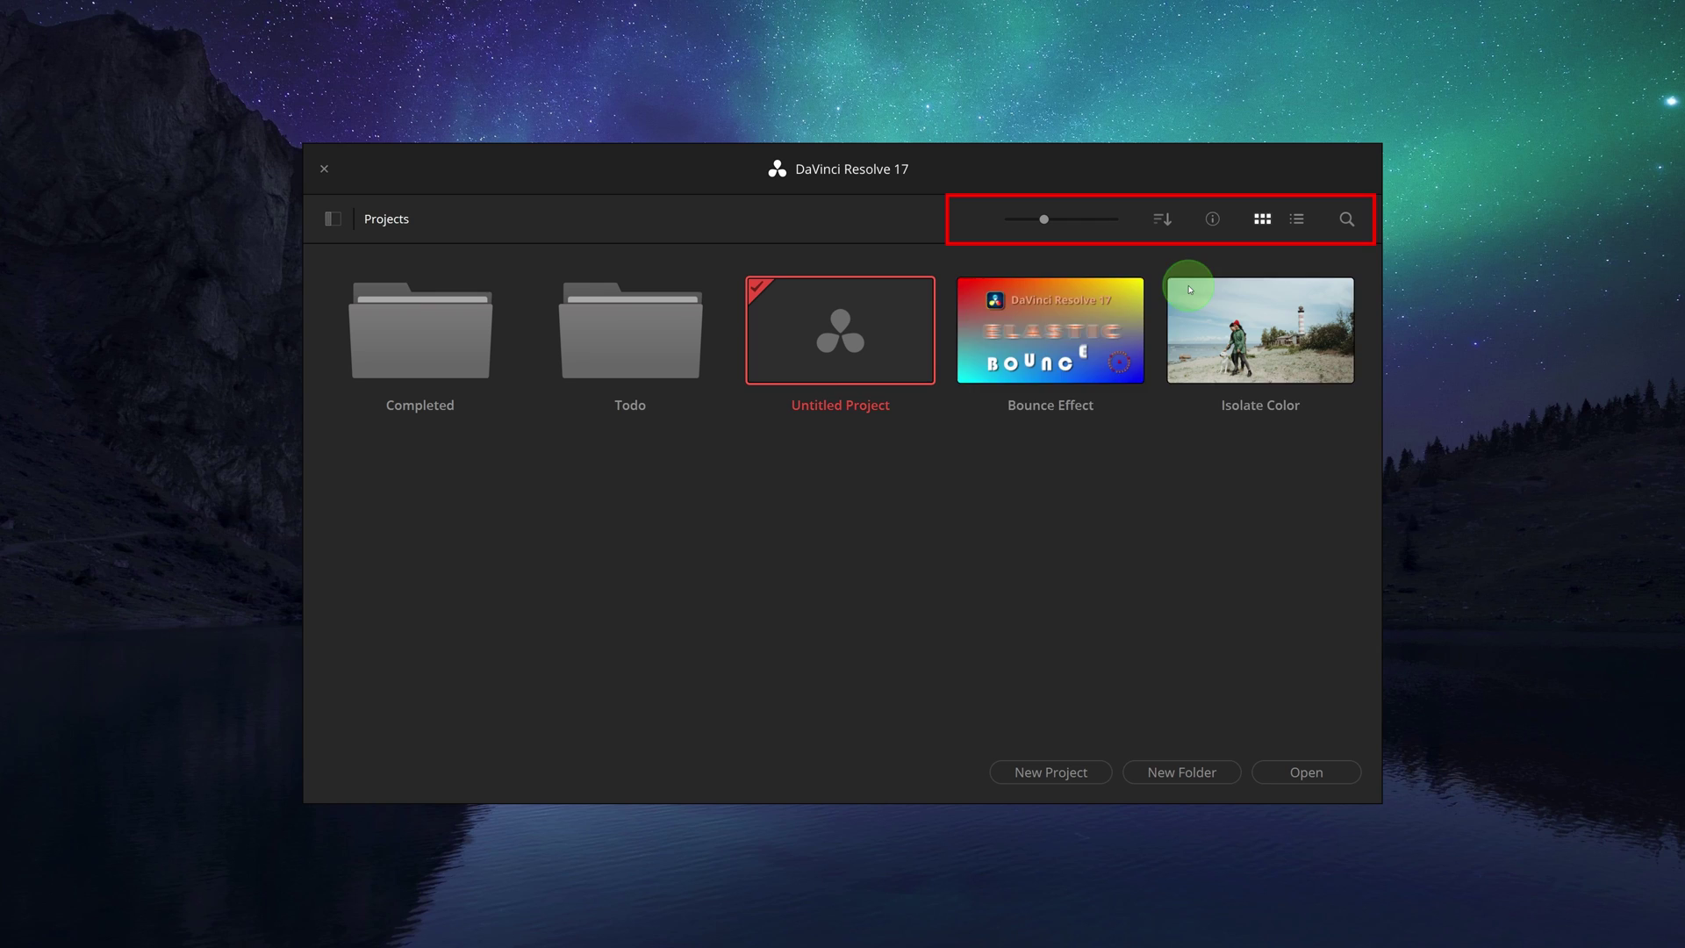
click(1162, 219)
click(1188, 262)
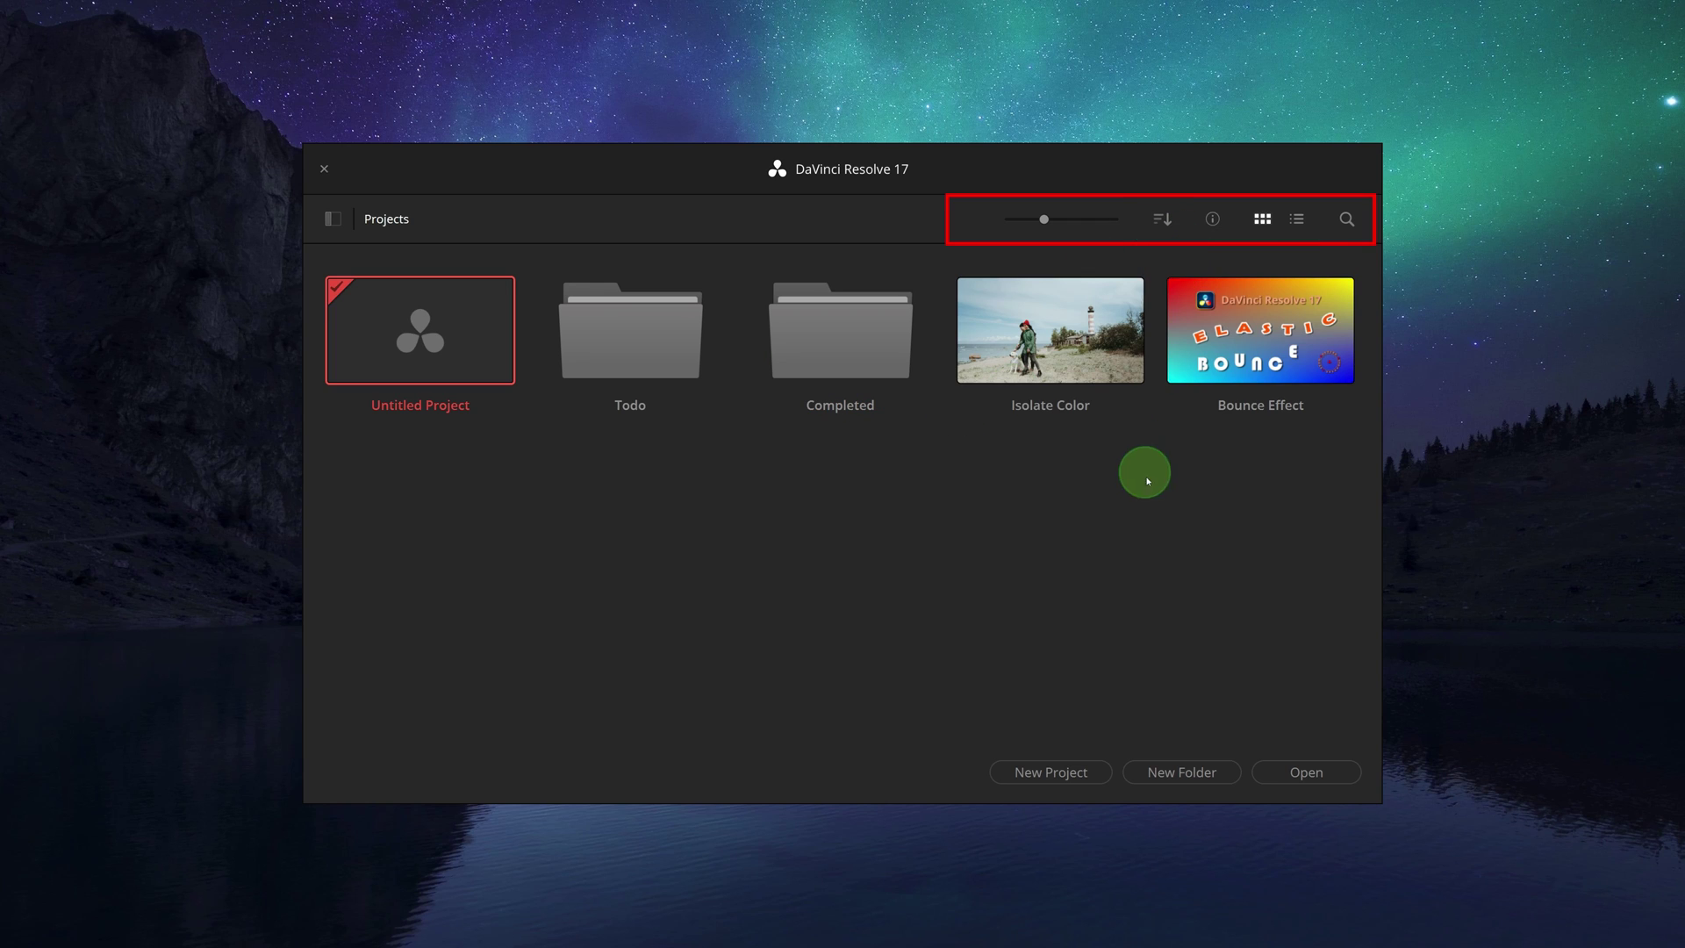
click(1215, 220)
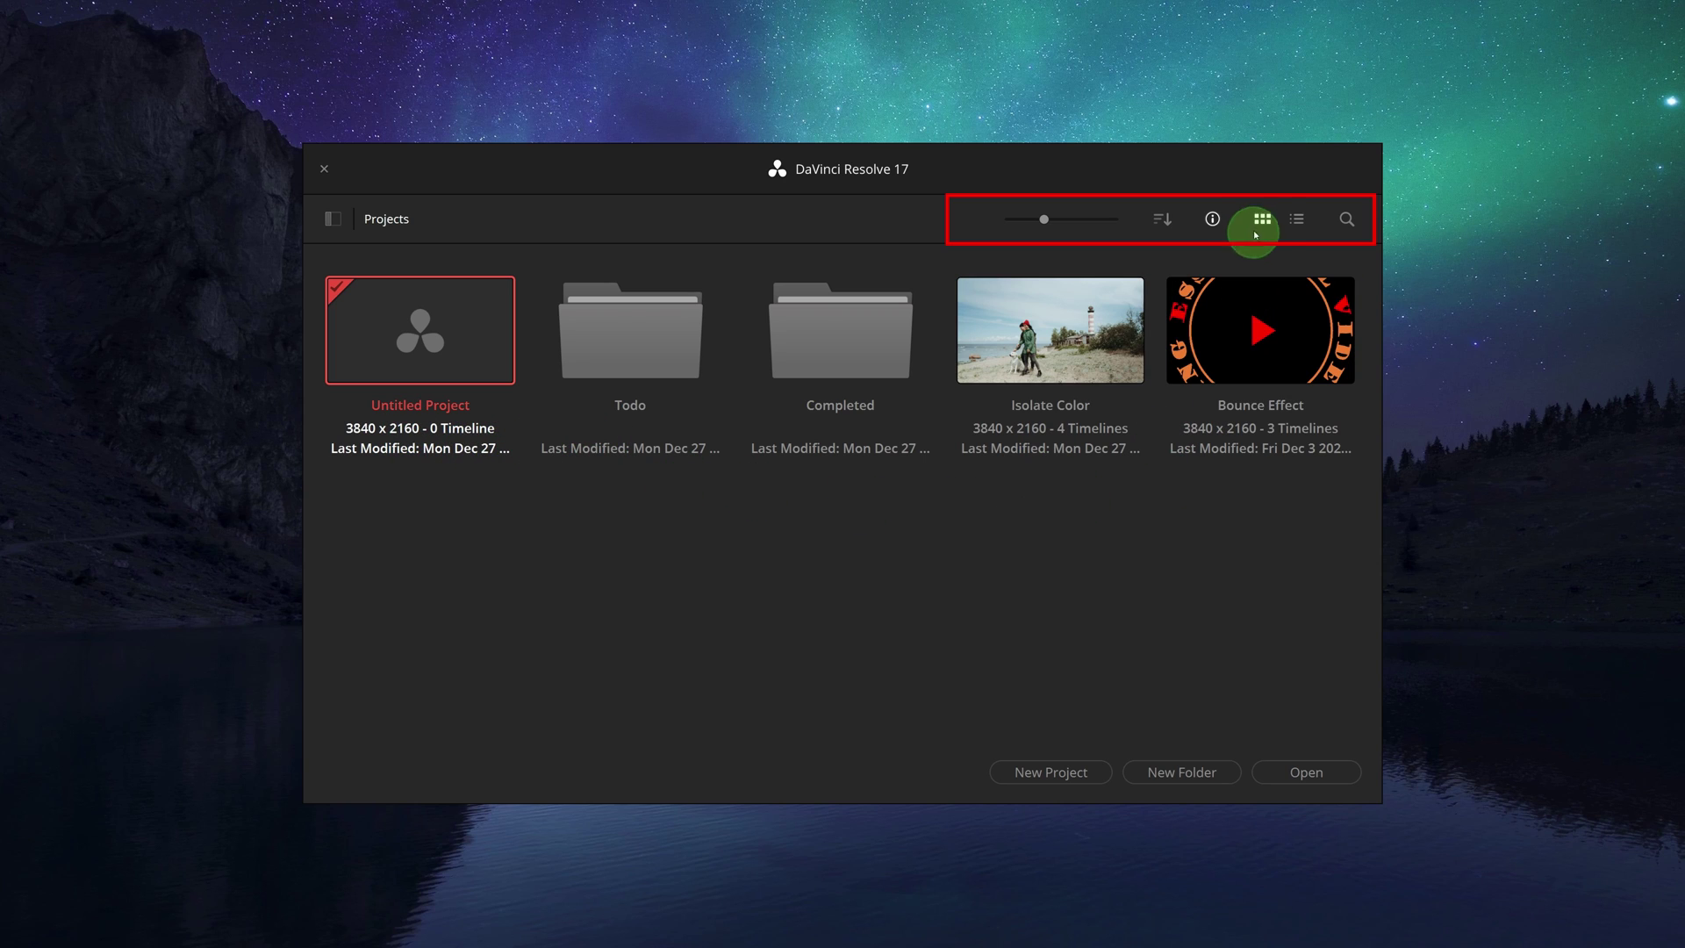
click(1211, 221)
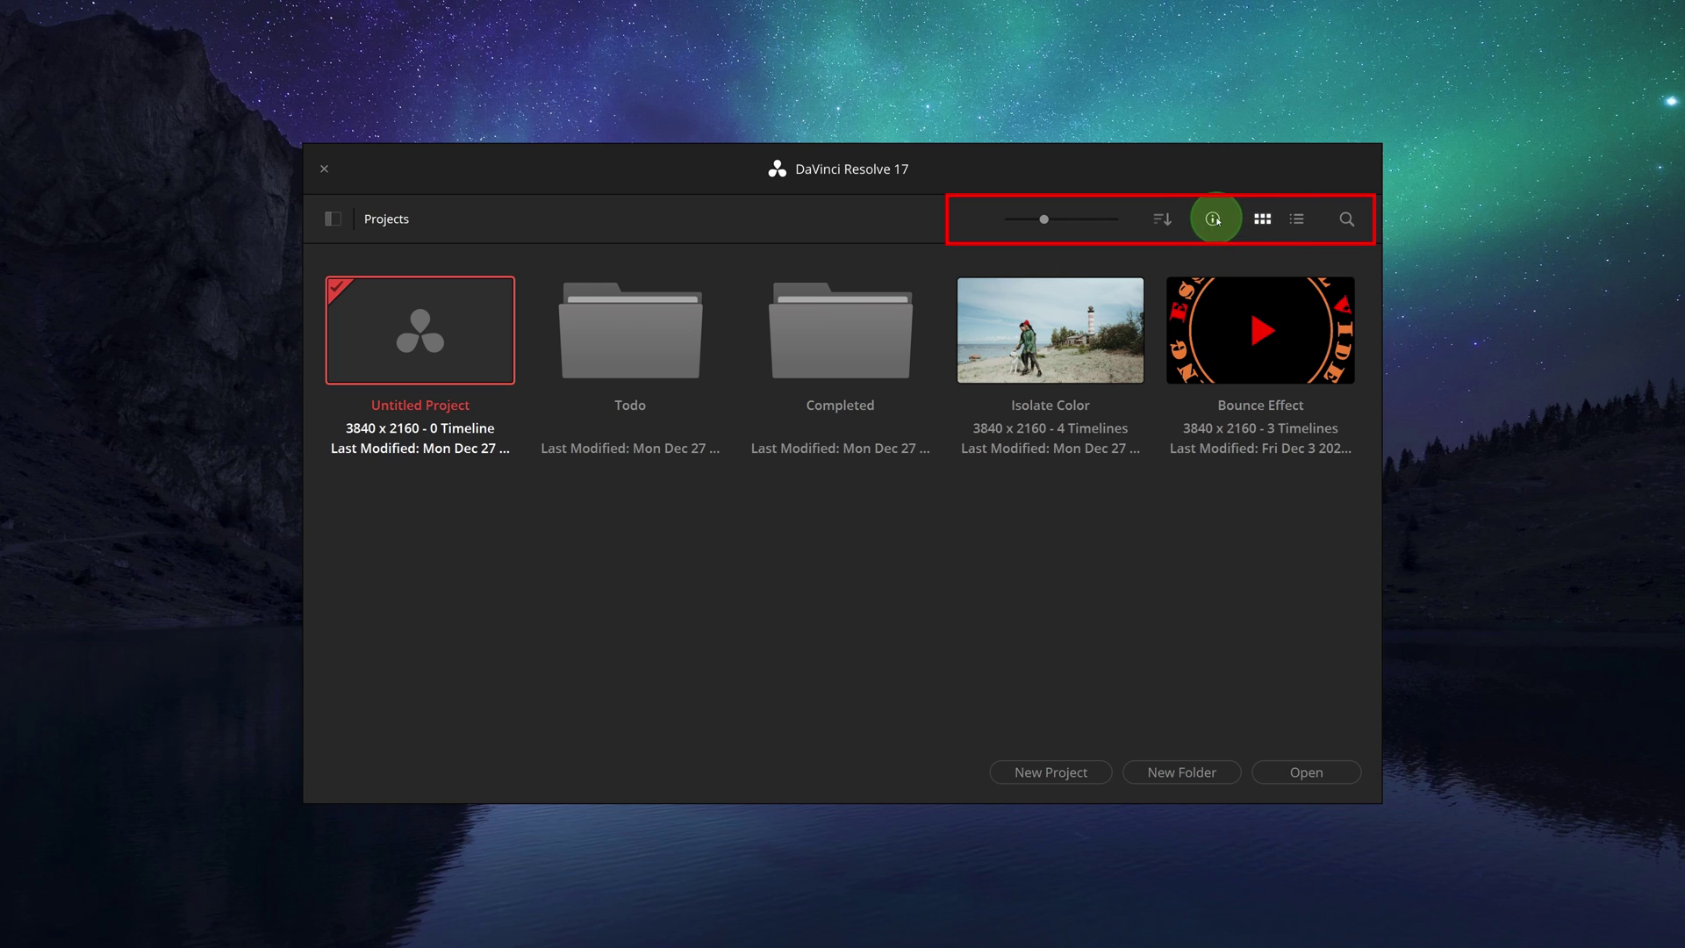
click(1298, 221)
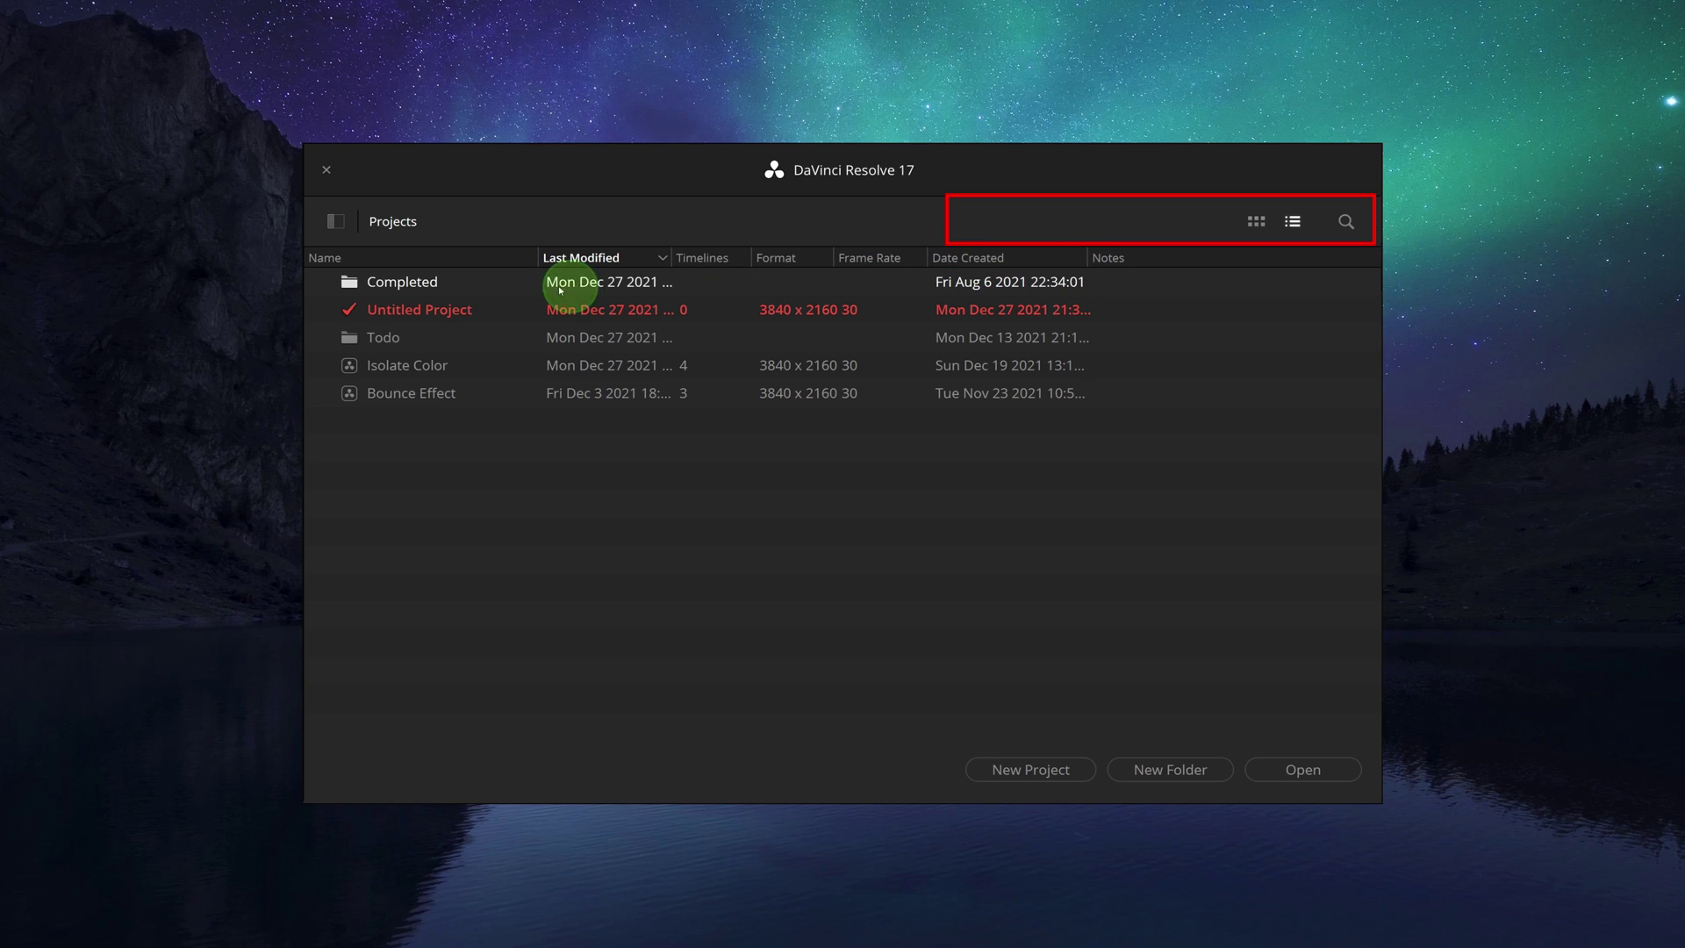
click(431, 258)
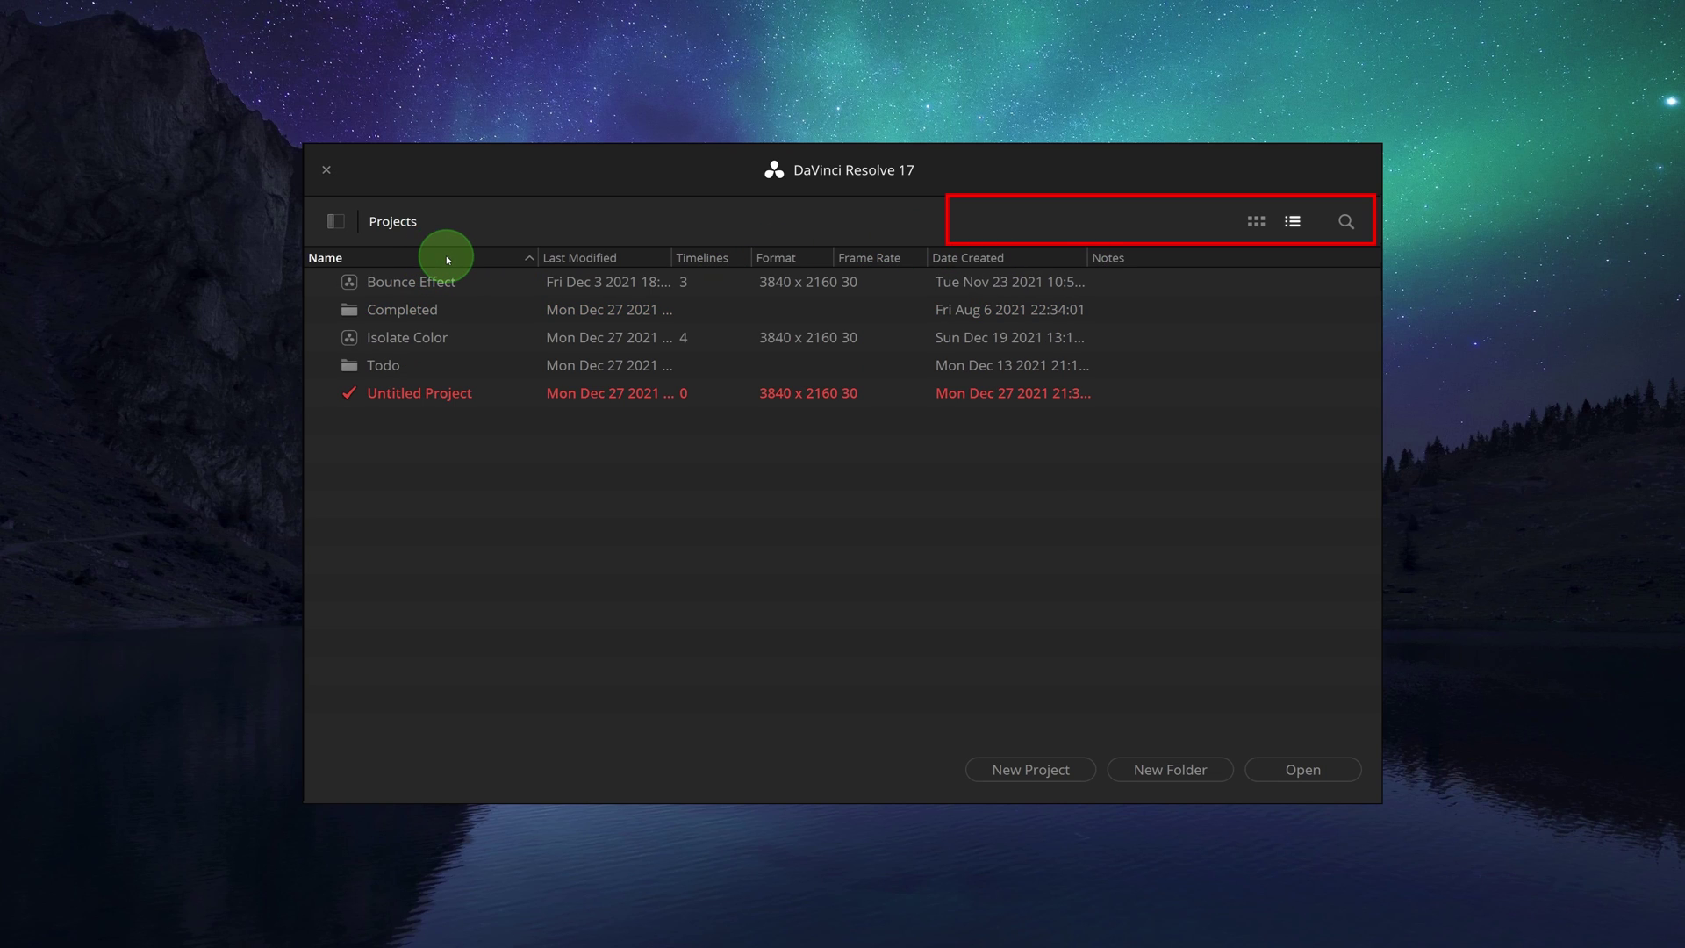
click(448, 258)
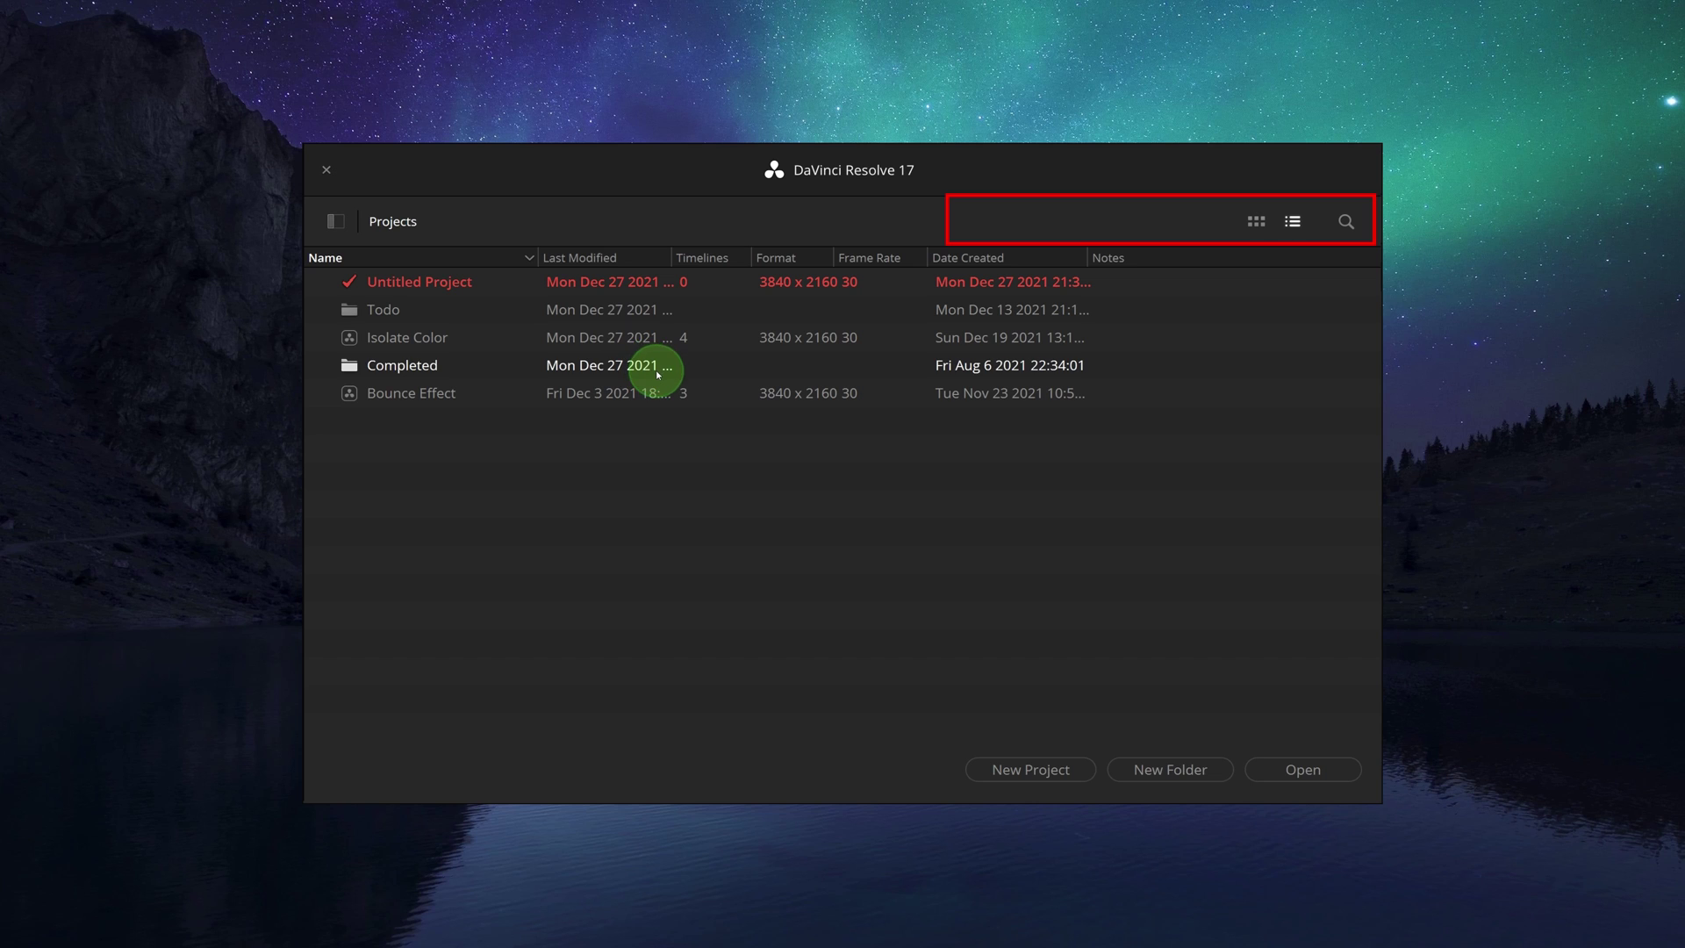
click(617, 255)
click(619, 256)
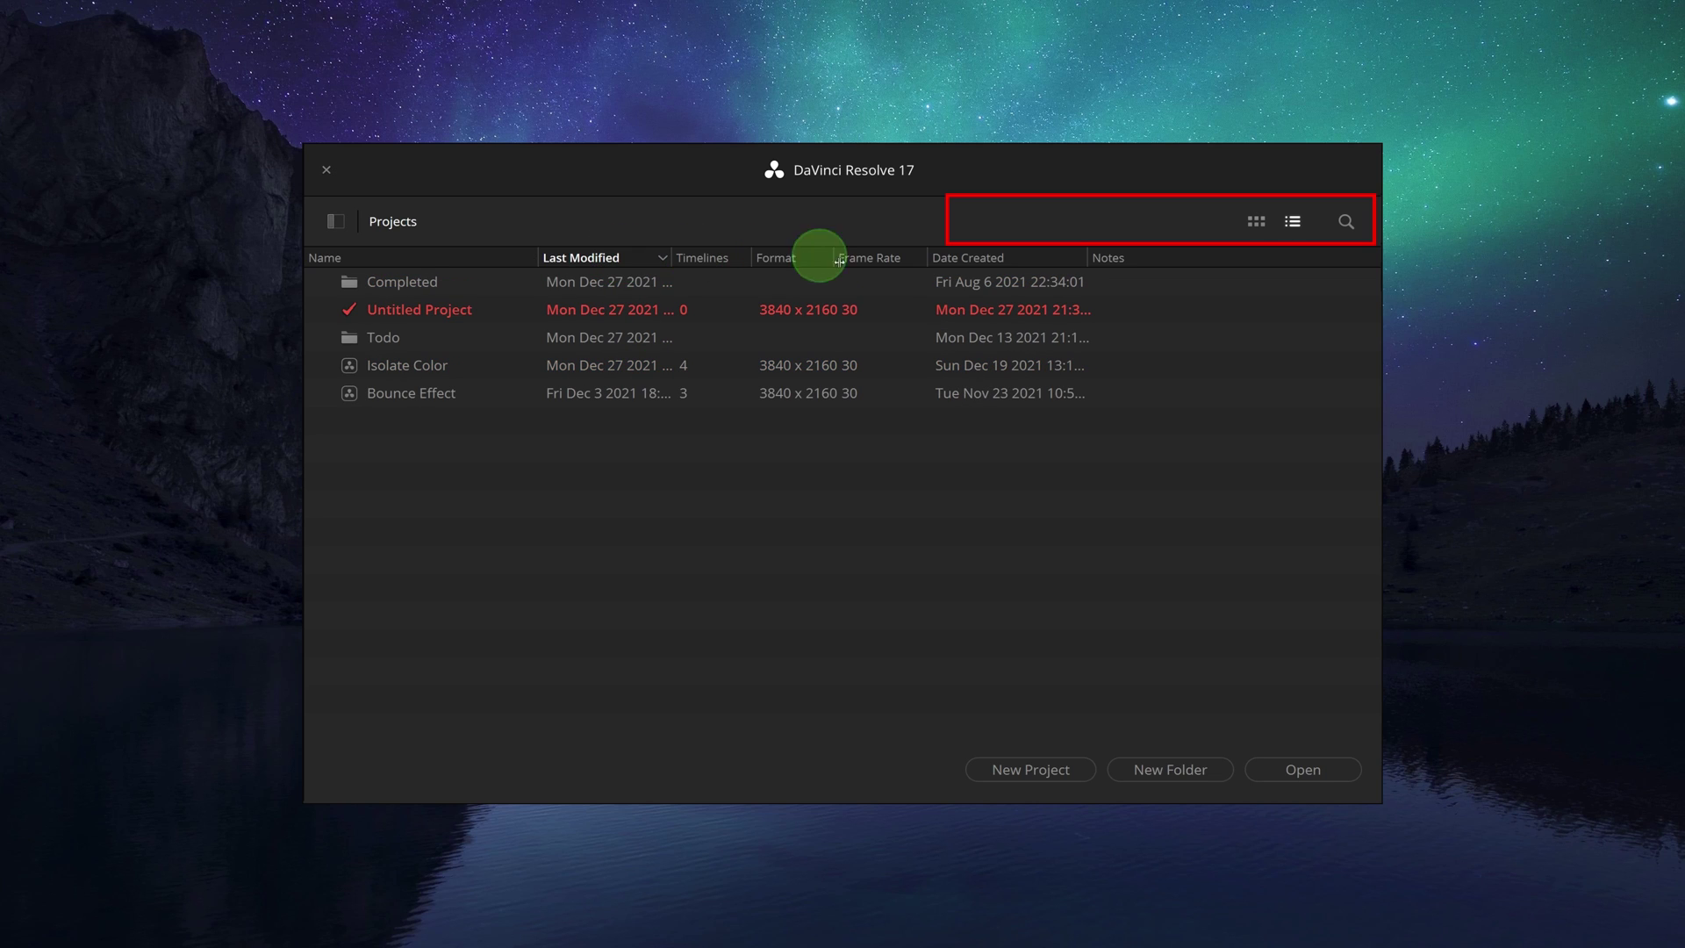
click(794, 260)
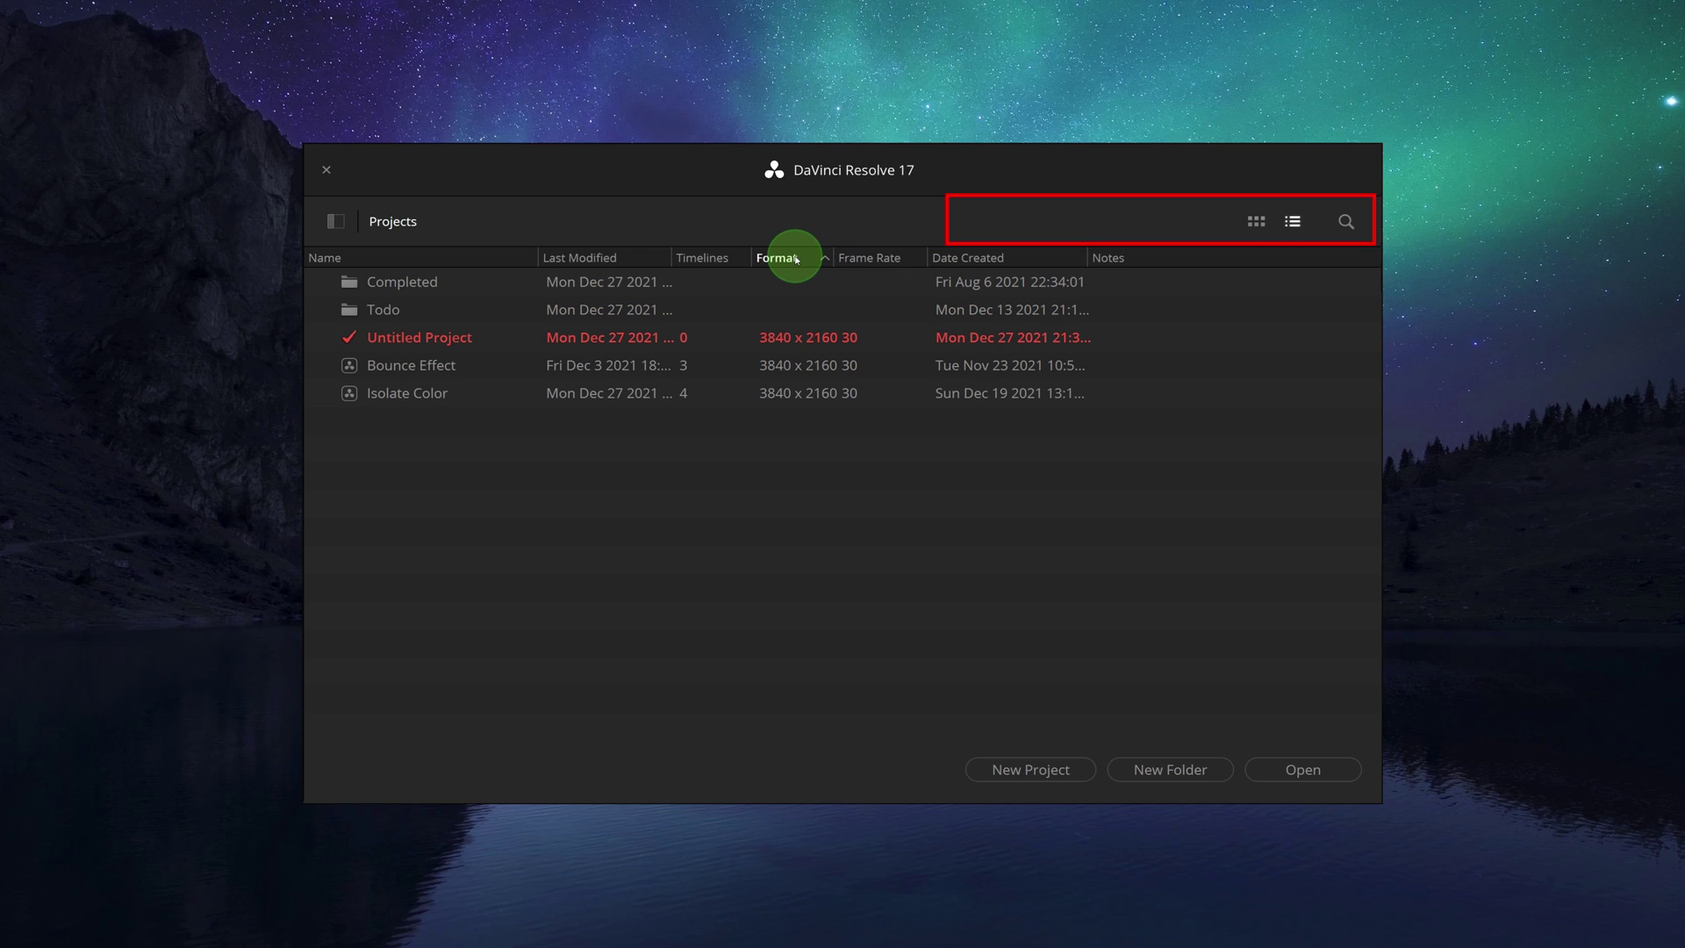
click(797, 259)
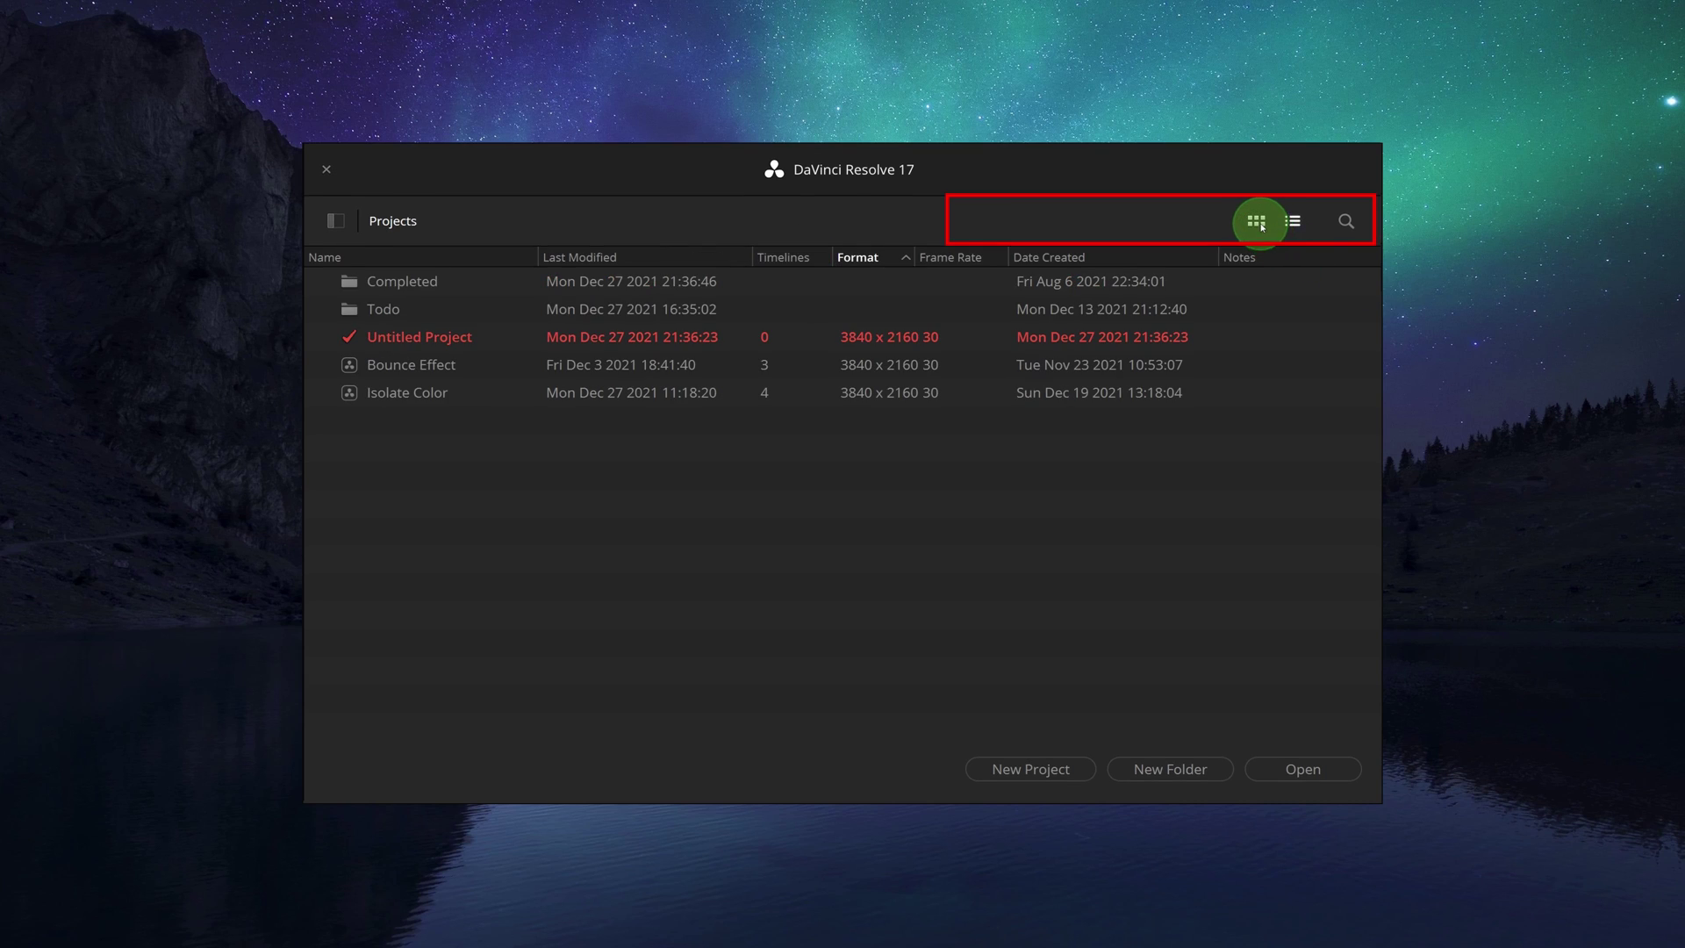
click(1257, 220)
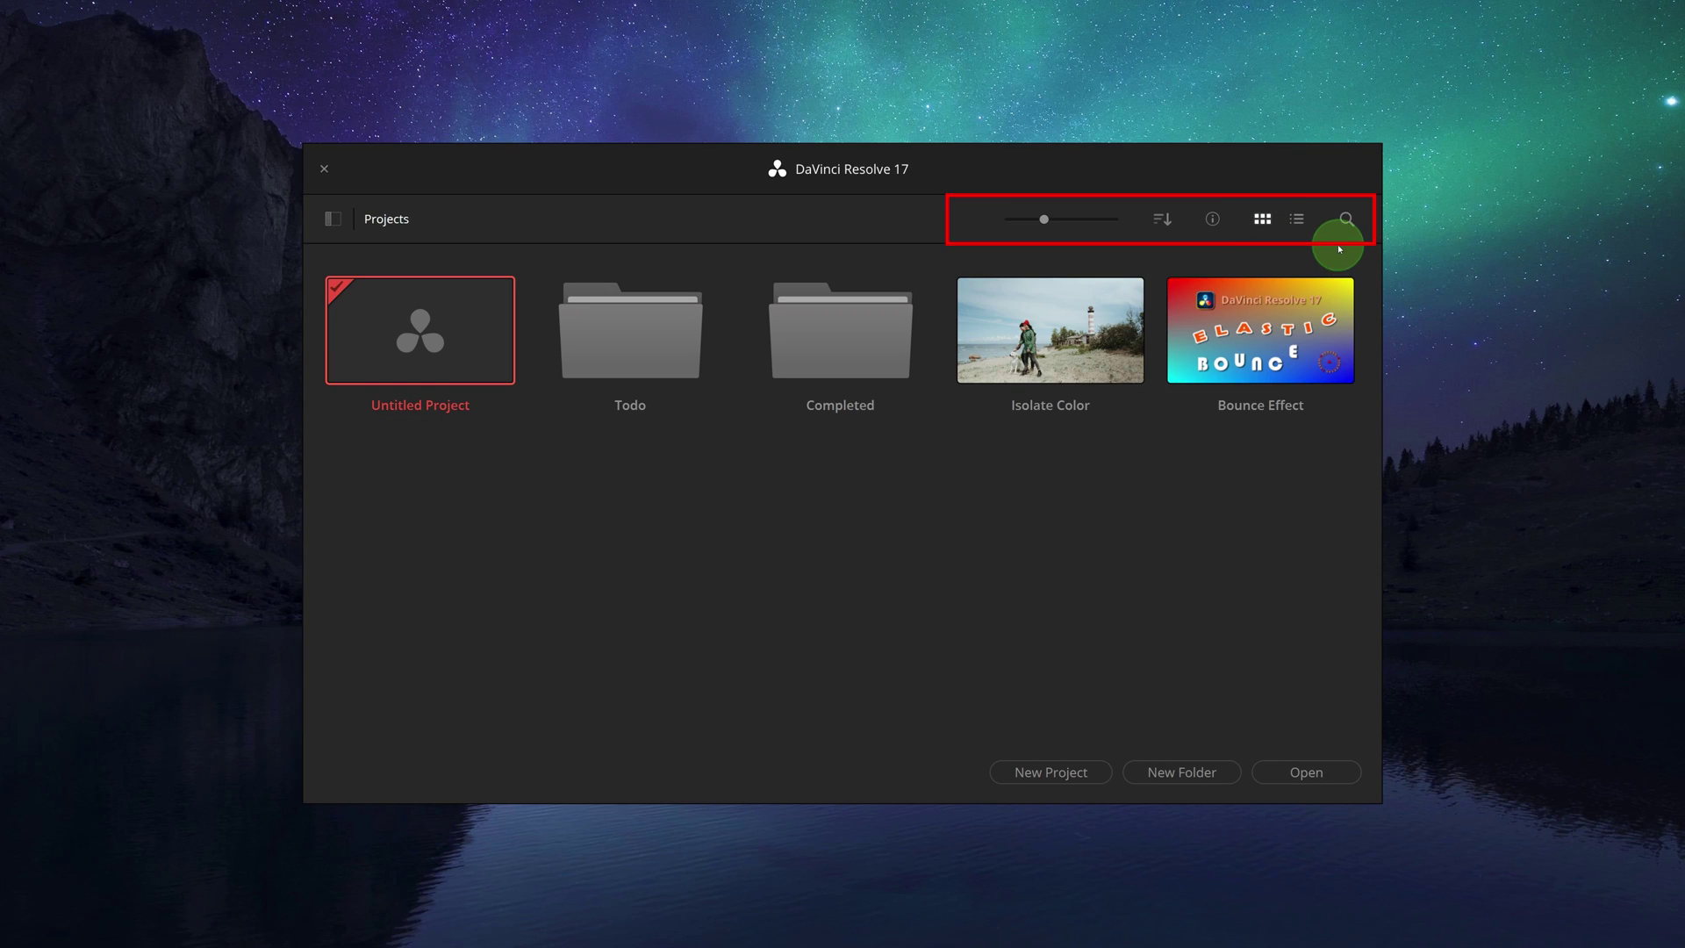
click(1346, 218)
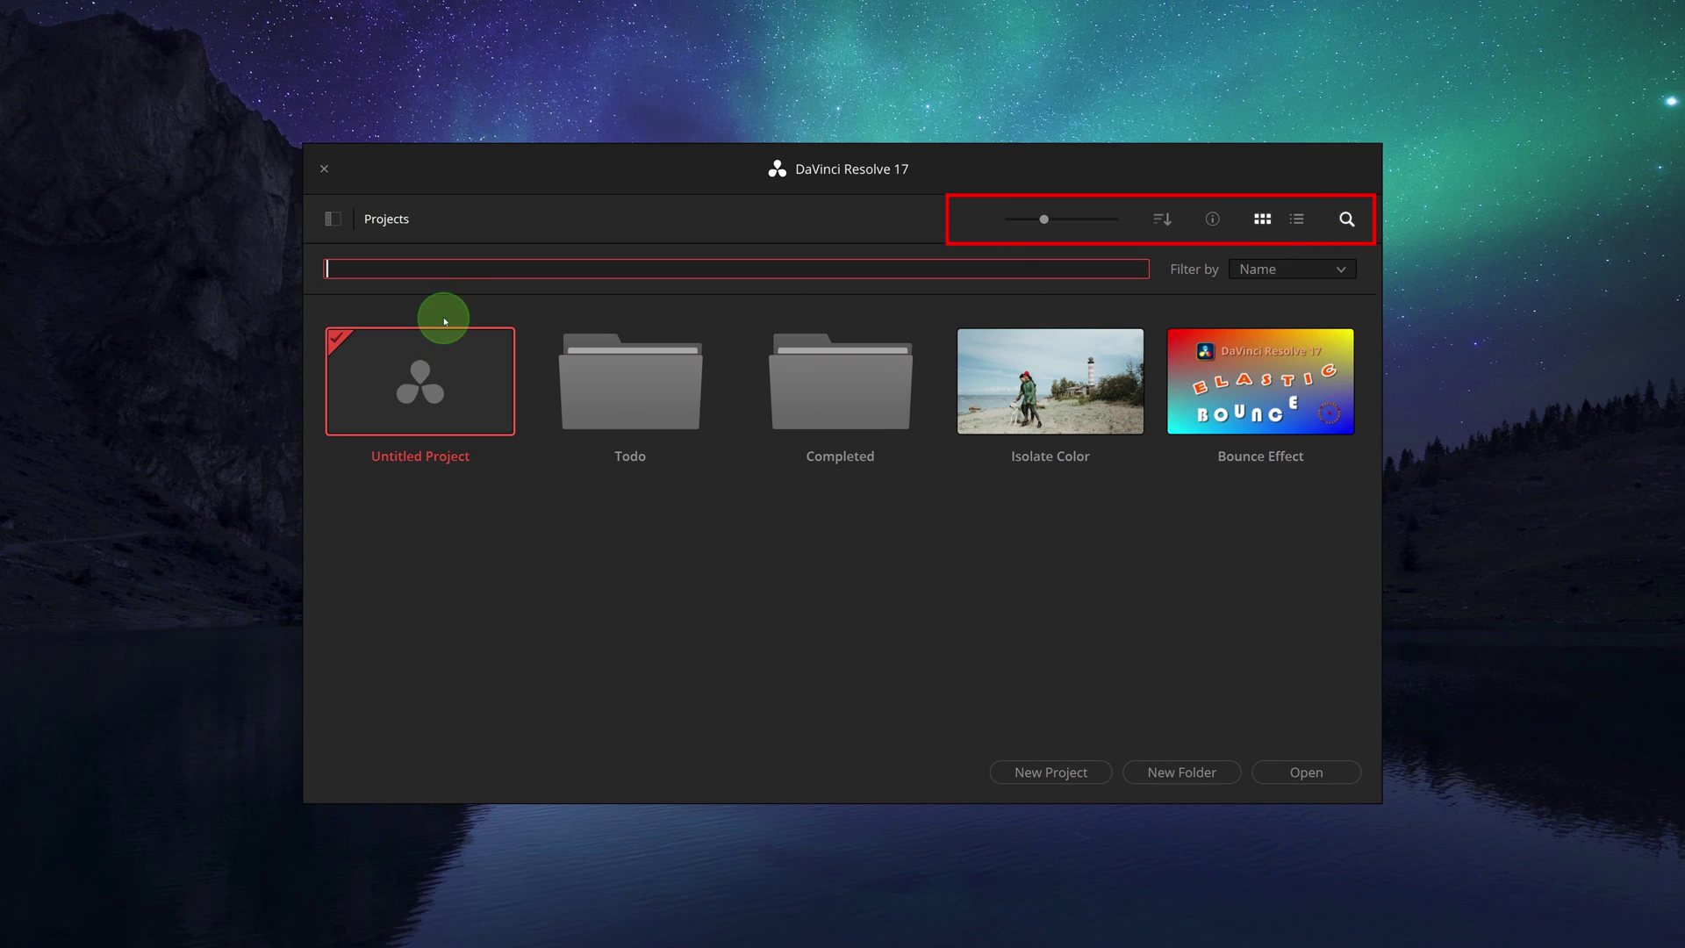
click(452, 278)
text(eff)
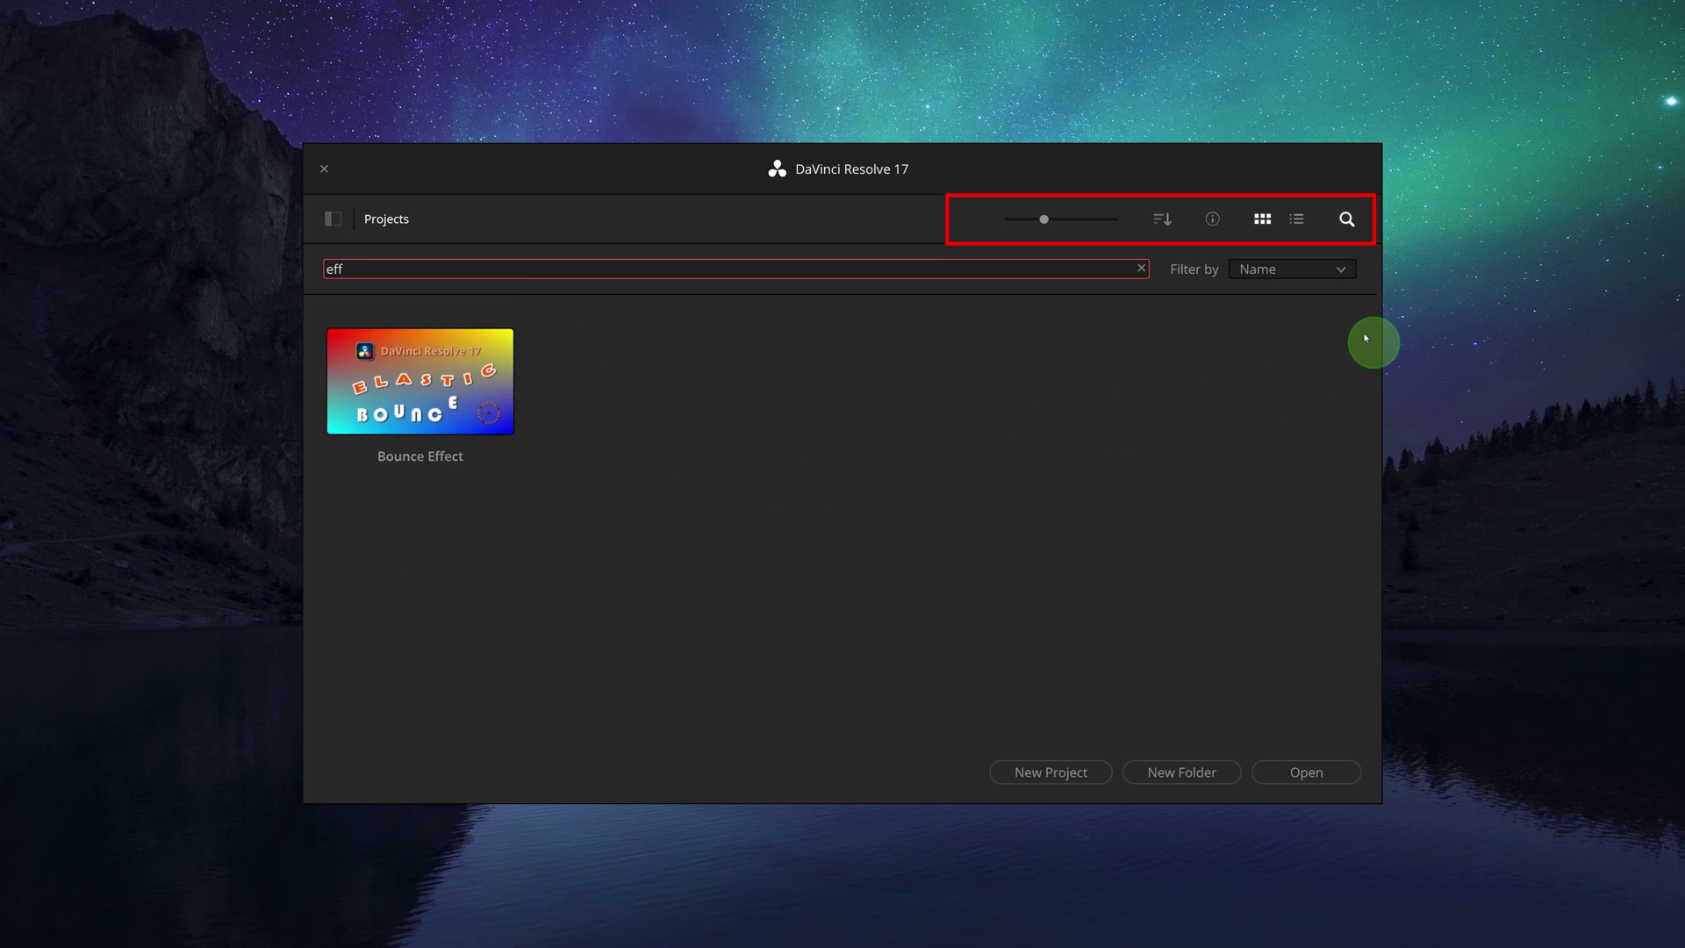
click(1141, 267)
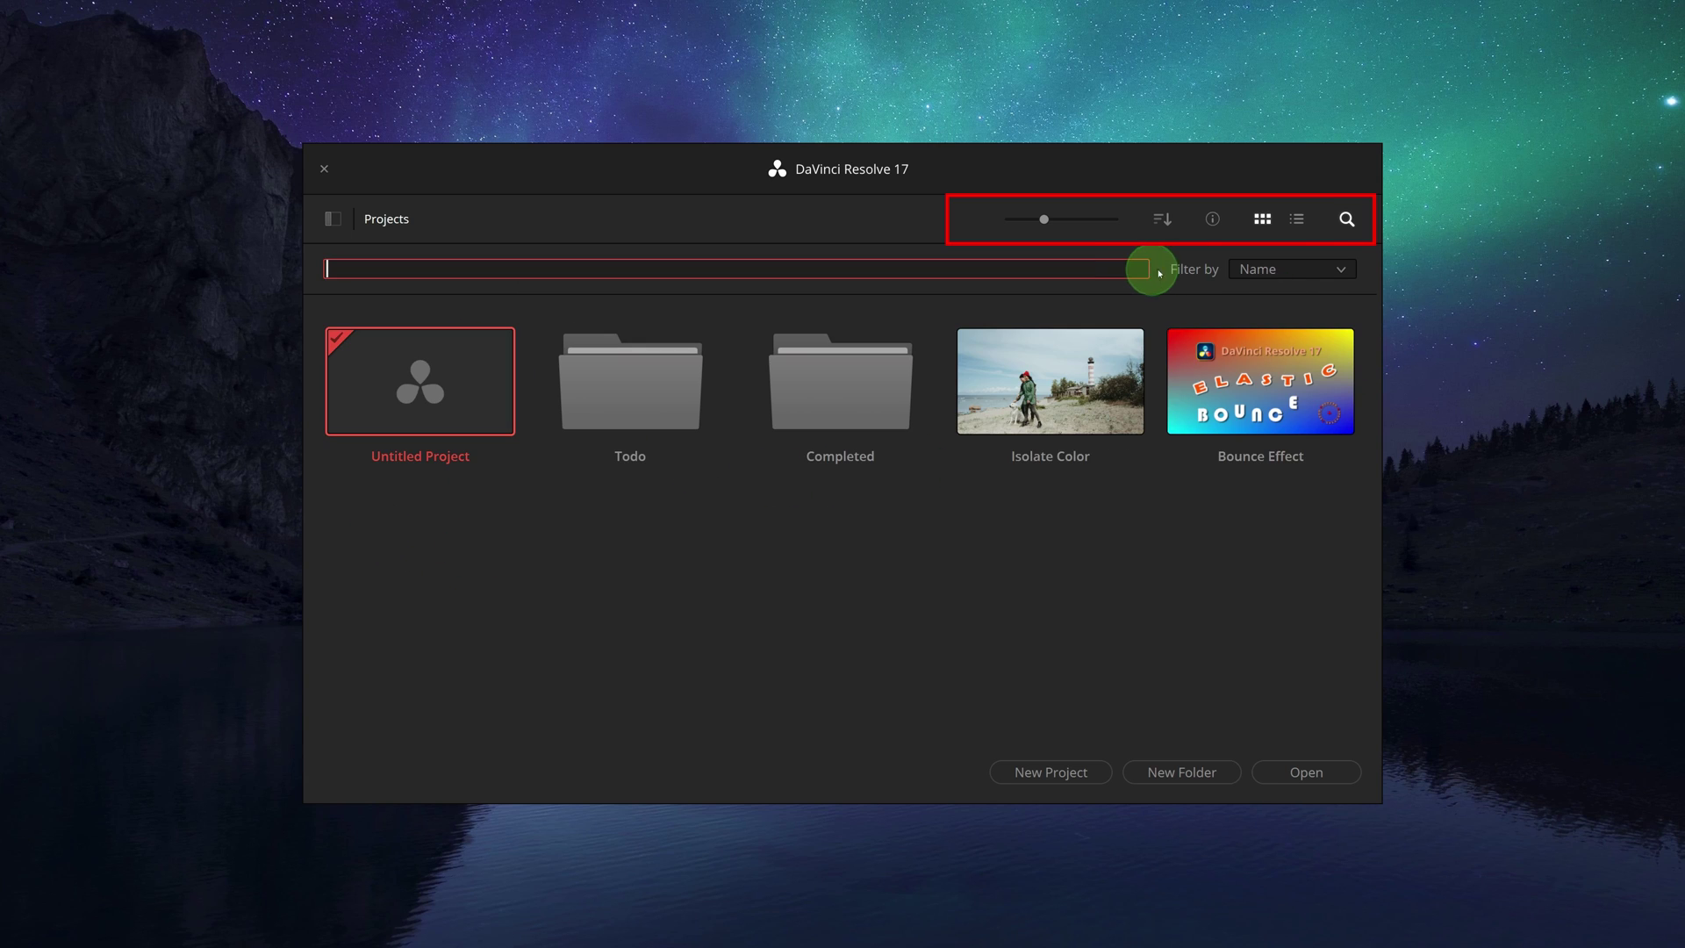
click(1346, 219)
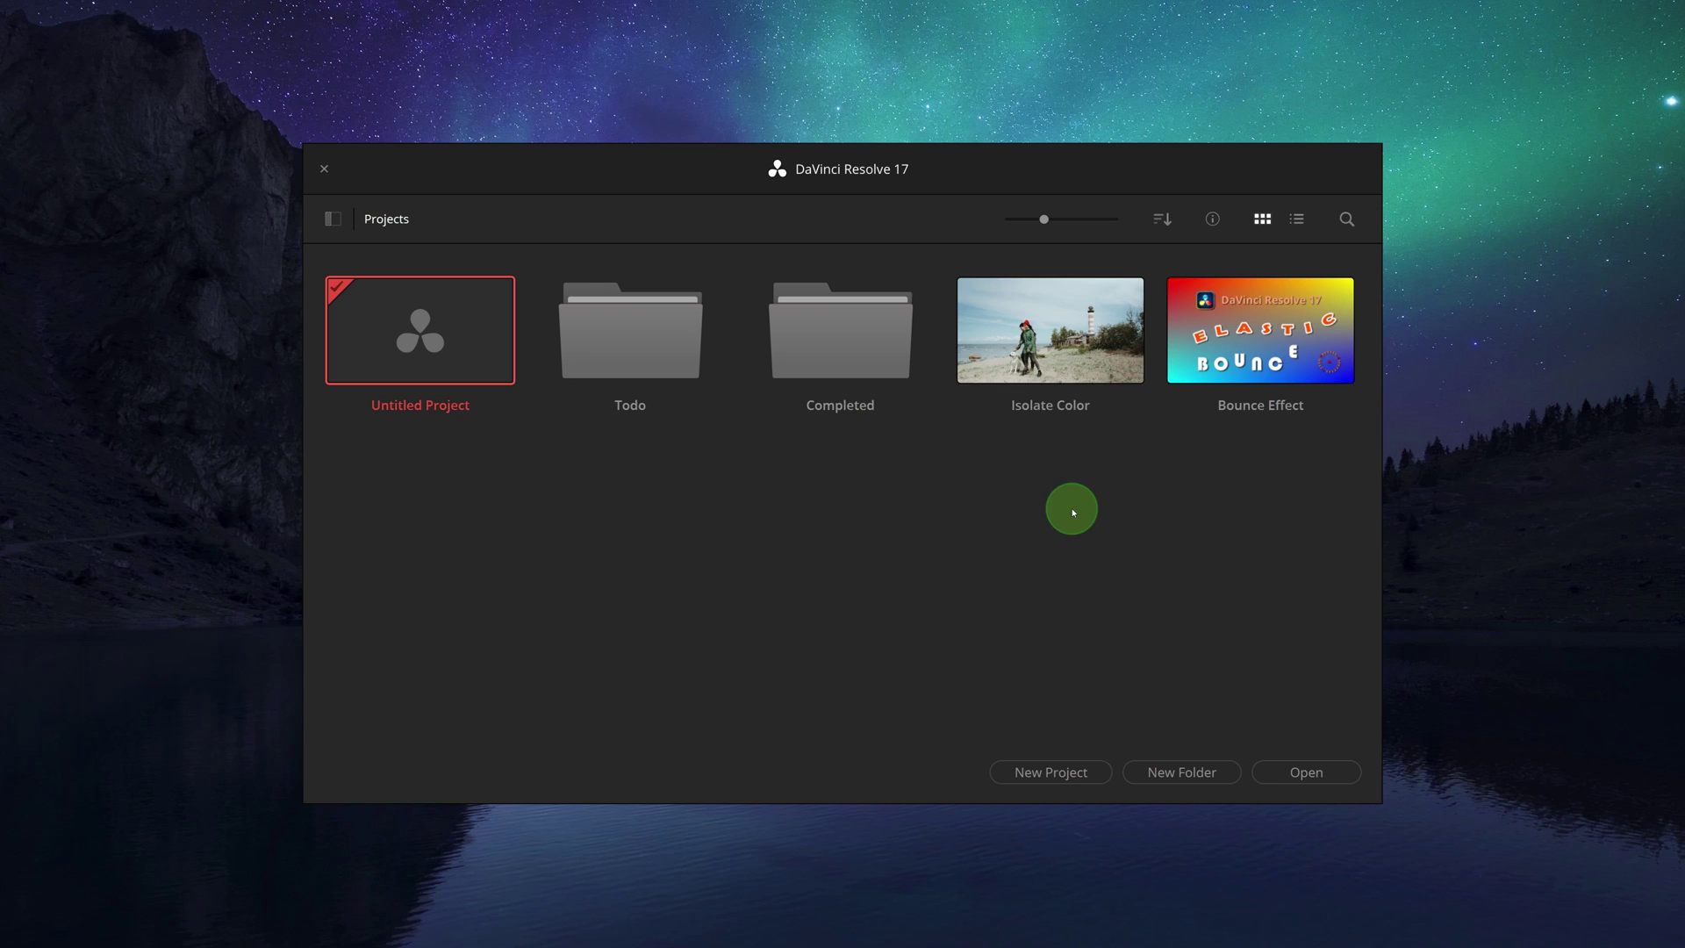
Step: Check the Isolate Color project's context menu, then refresh the project list
right_click(1039, 347)
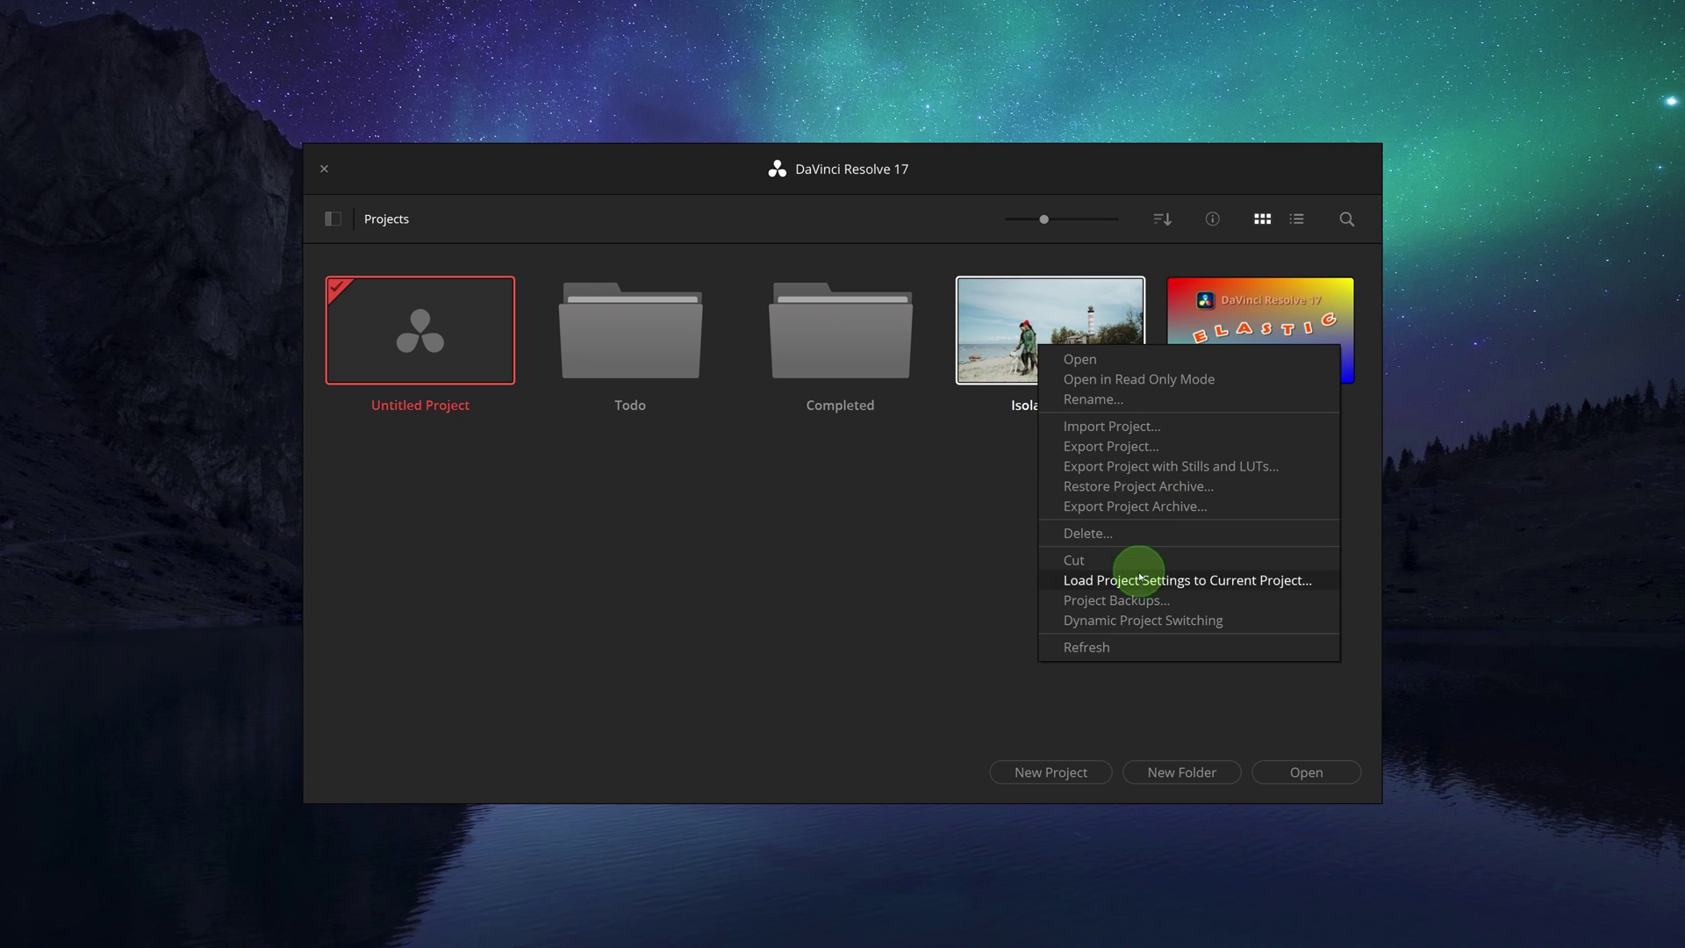
click(1117, 693)
right_click(1113, 501)
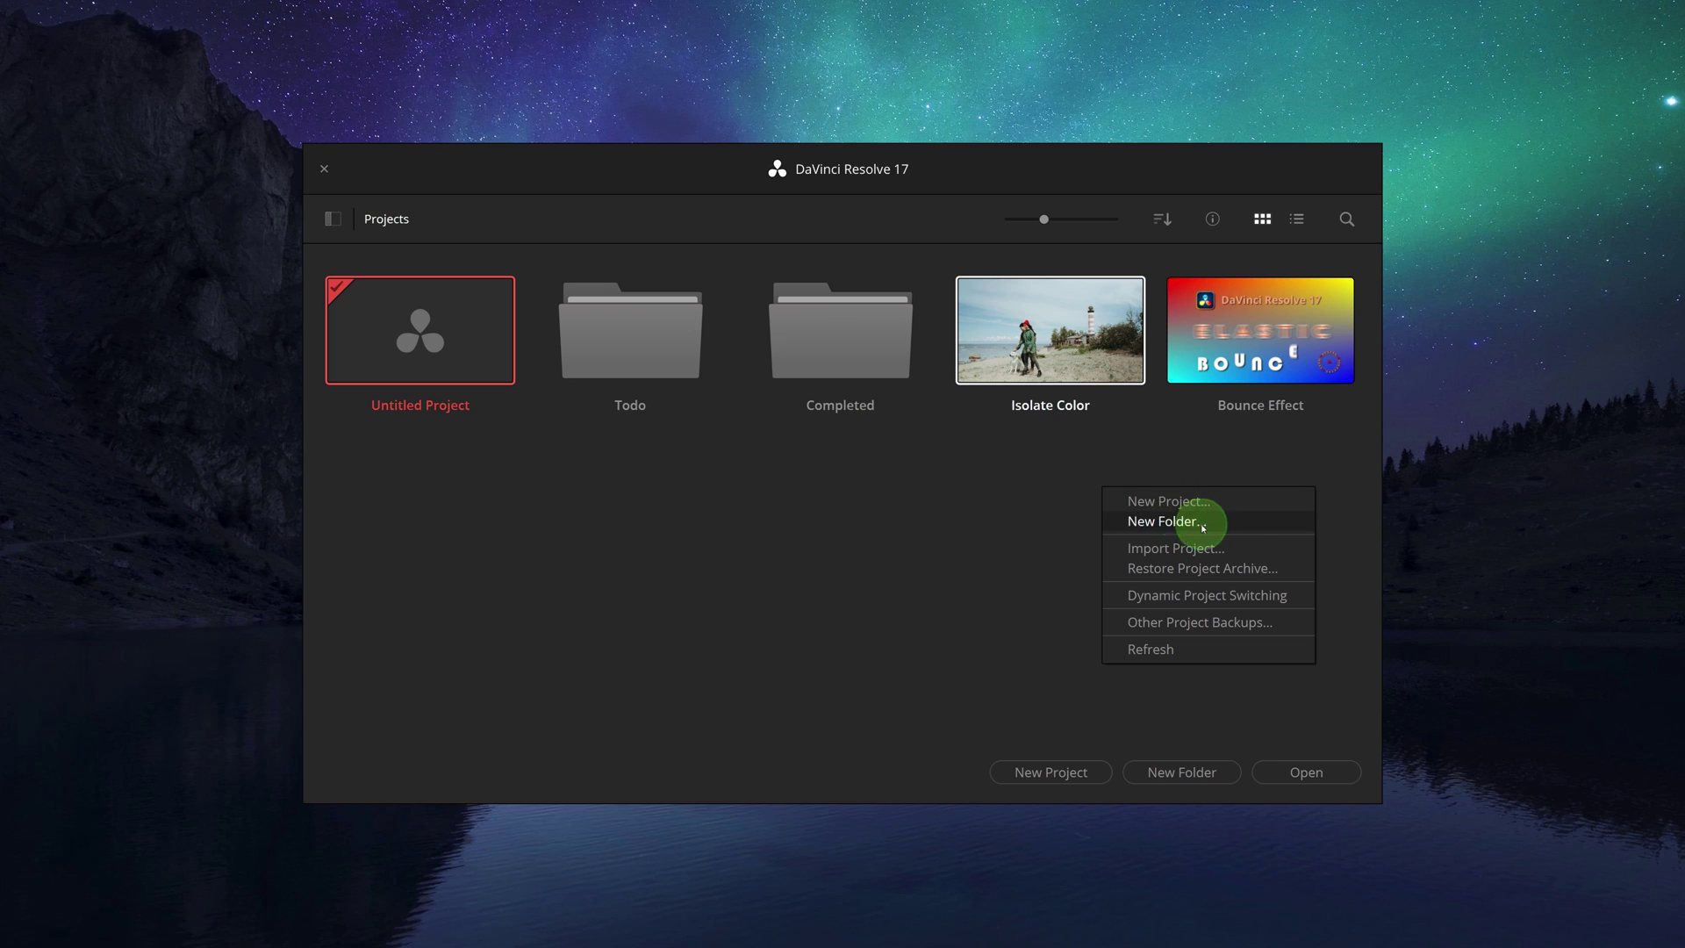
click(1181, 651)
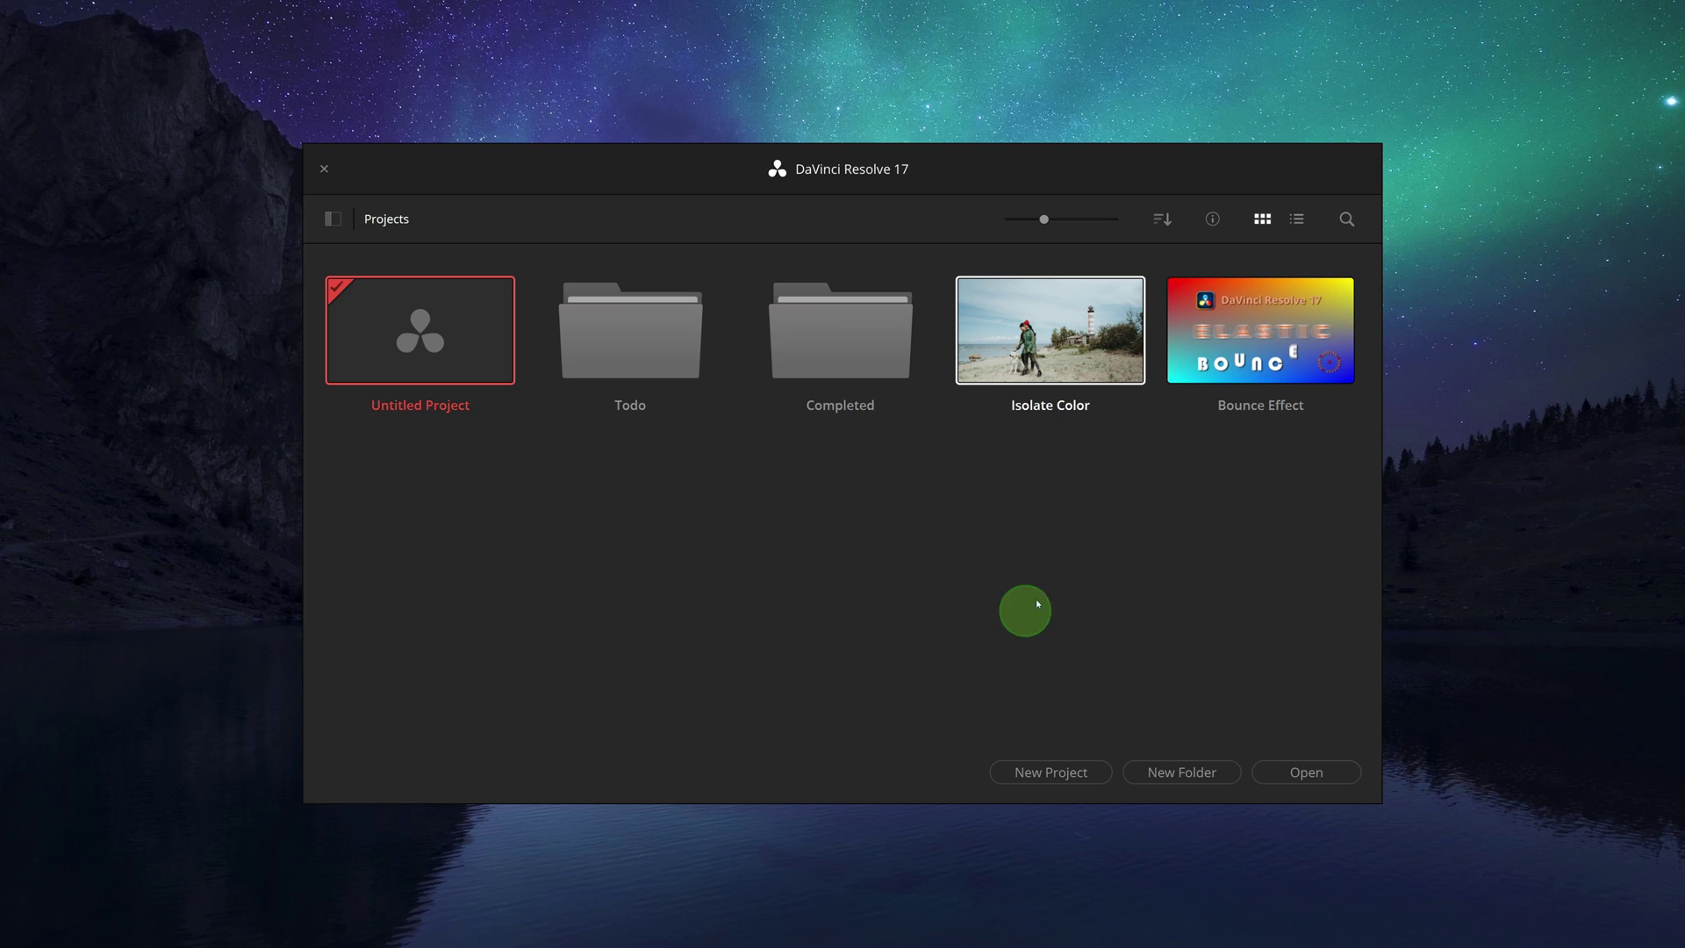
Step: Inside the Completed folder, add a new folder named 'Test'
double_click(859, 338)
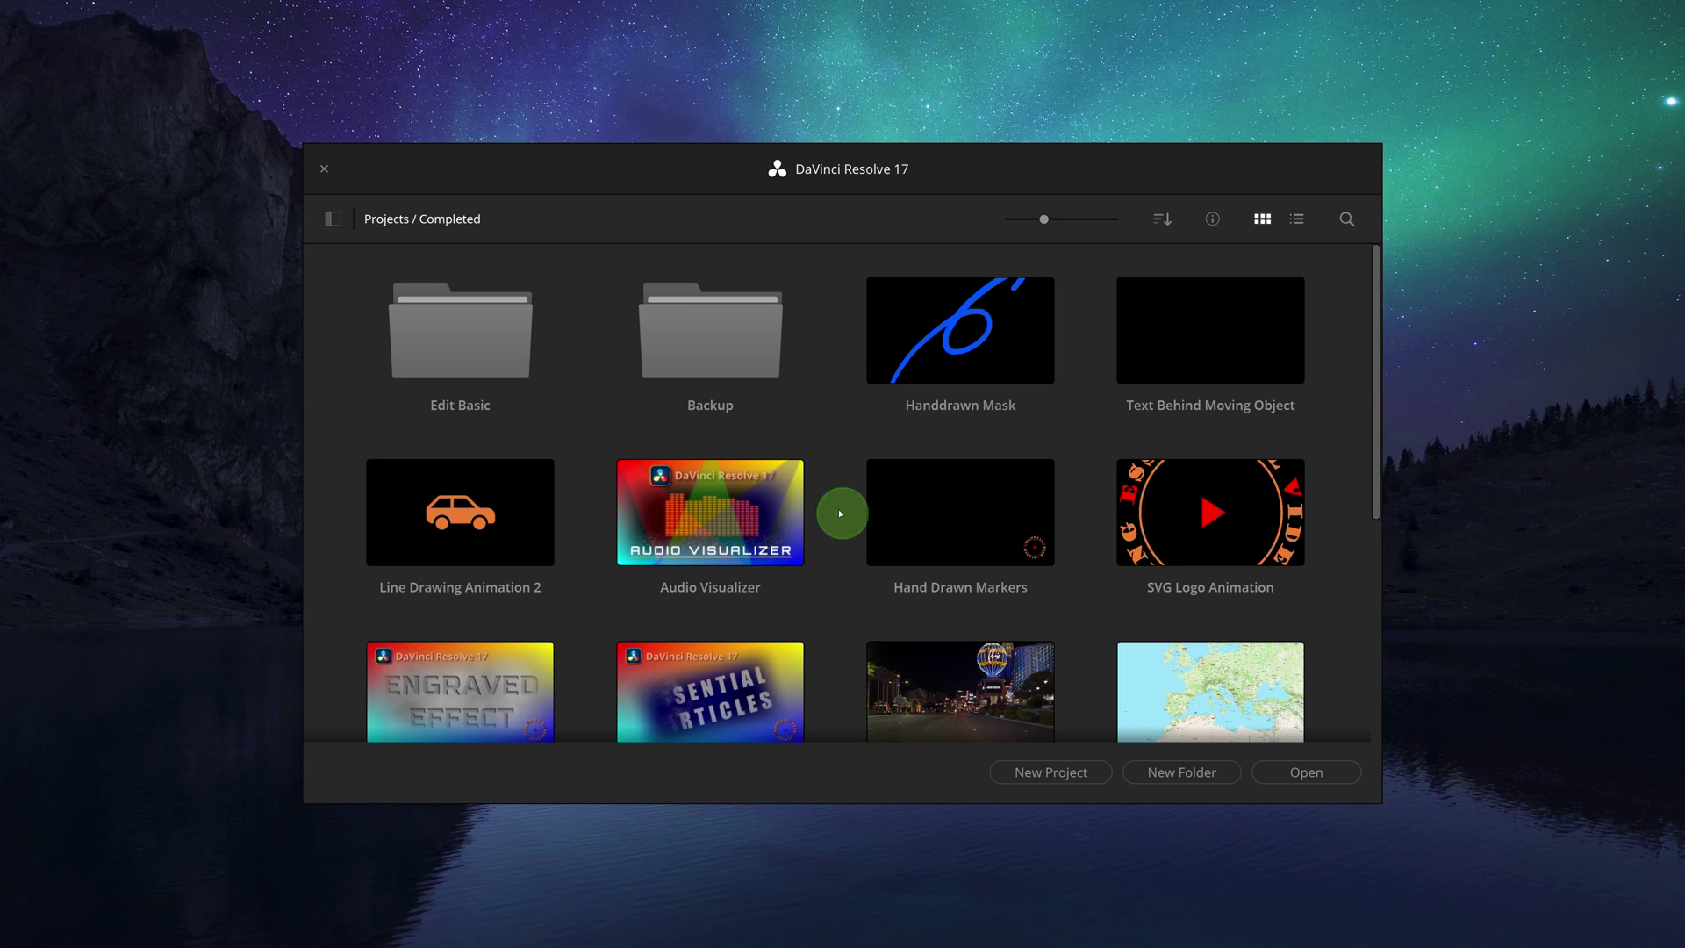
right_click(824, 416)
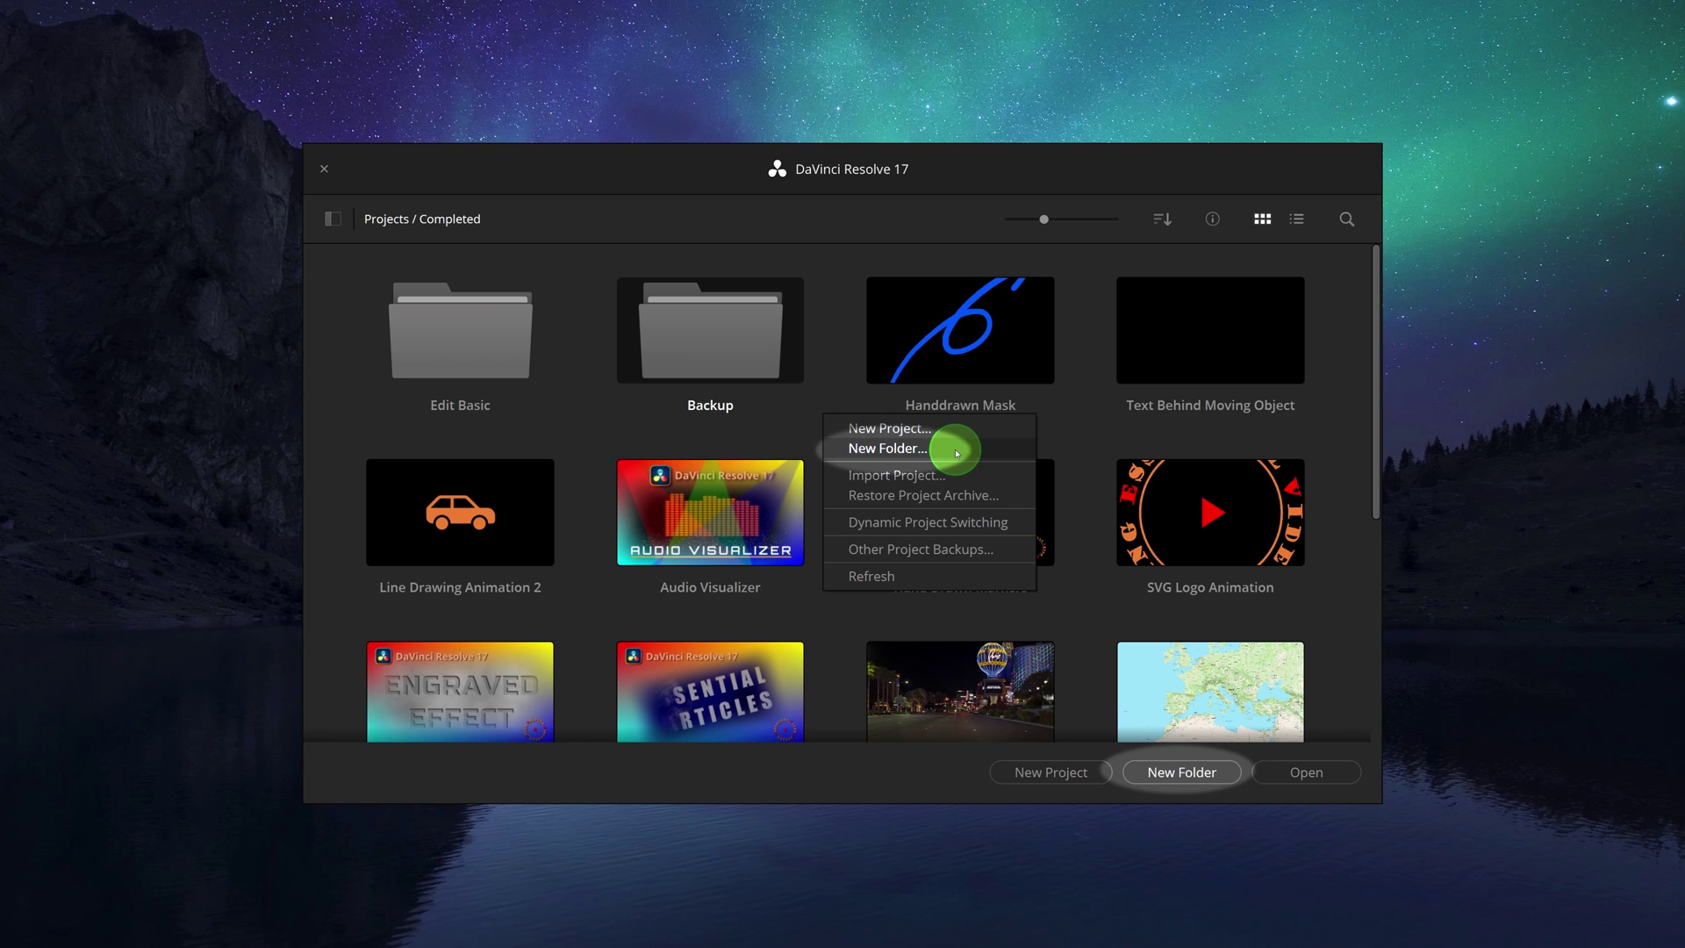
click(1185, 774)
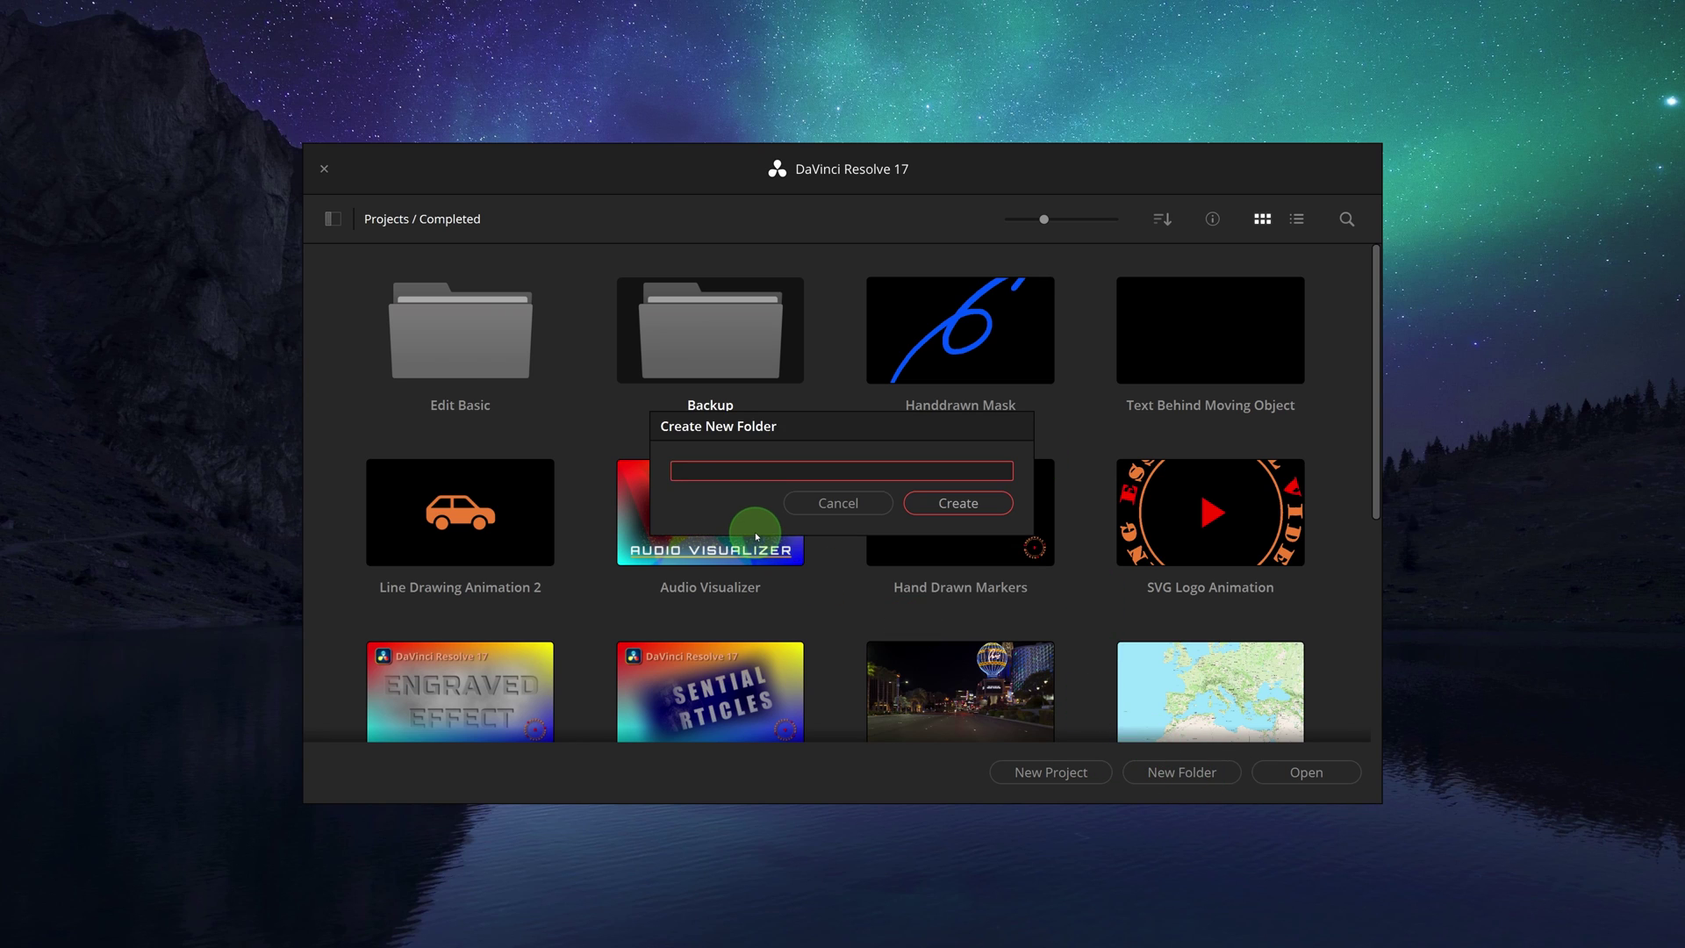
text(Test)
click(959, 502)
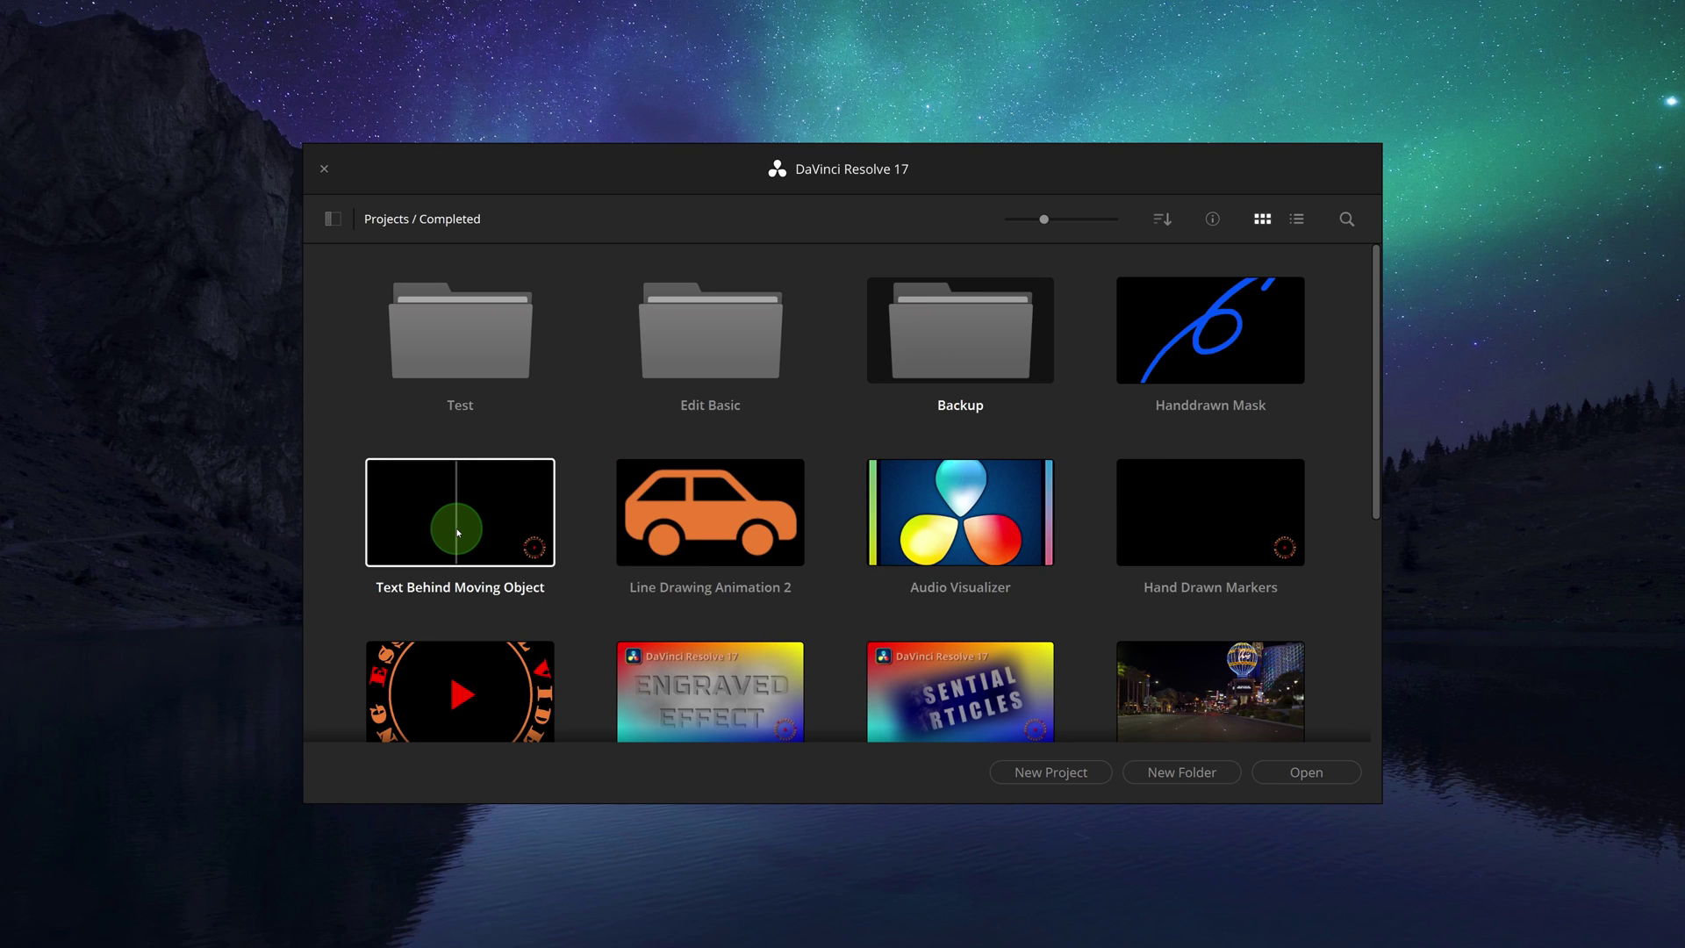
drag(457, 532, 505, 378)
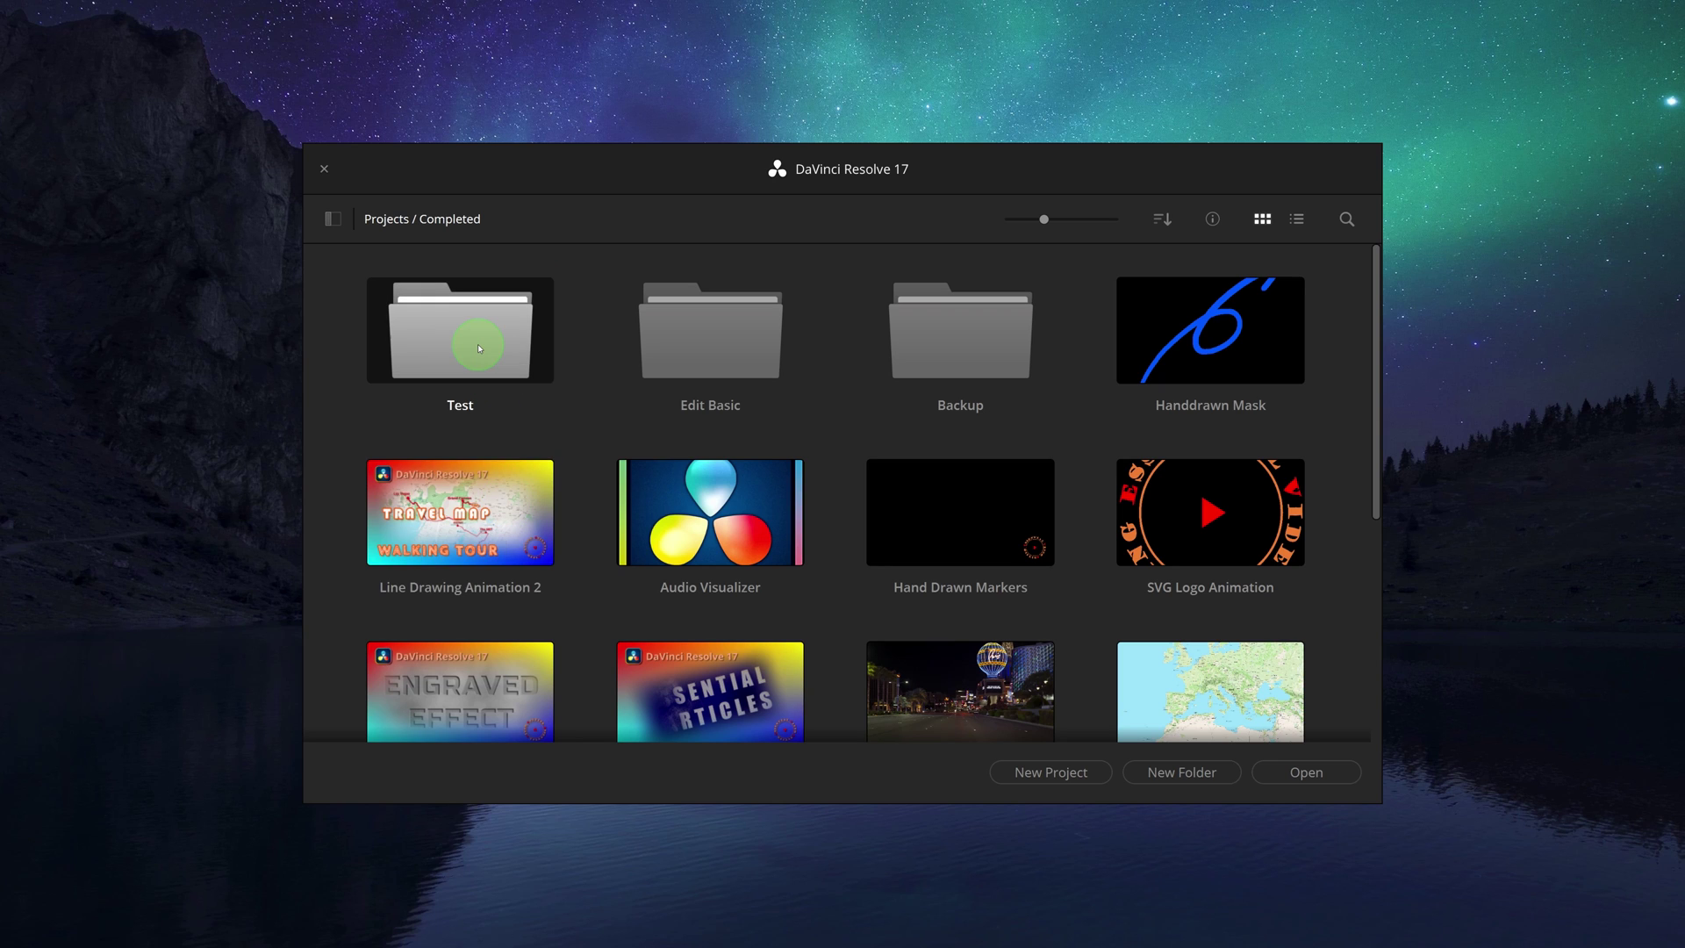
double_click(479, 348)
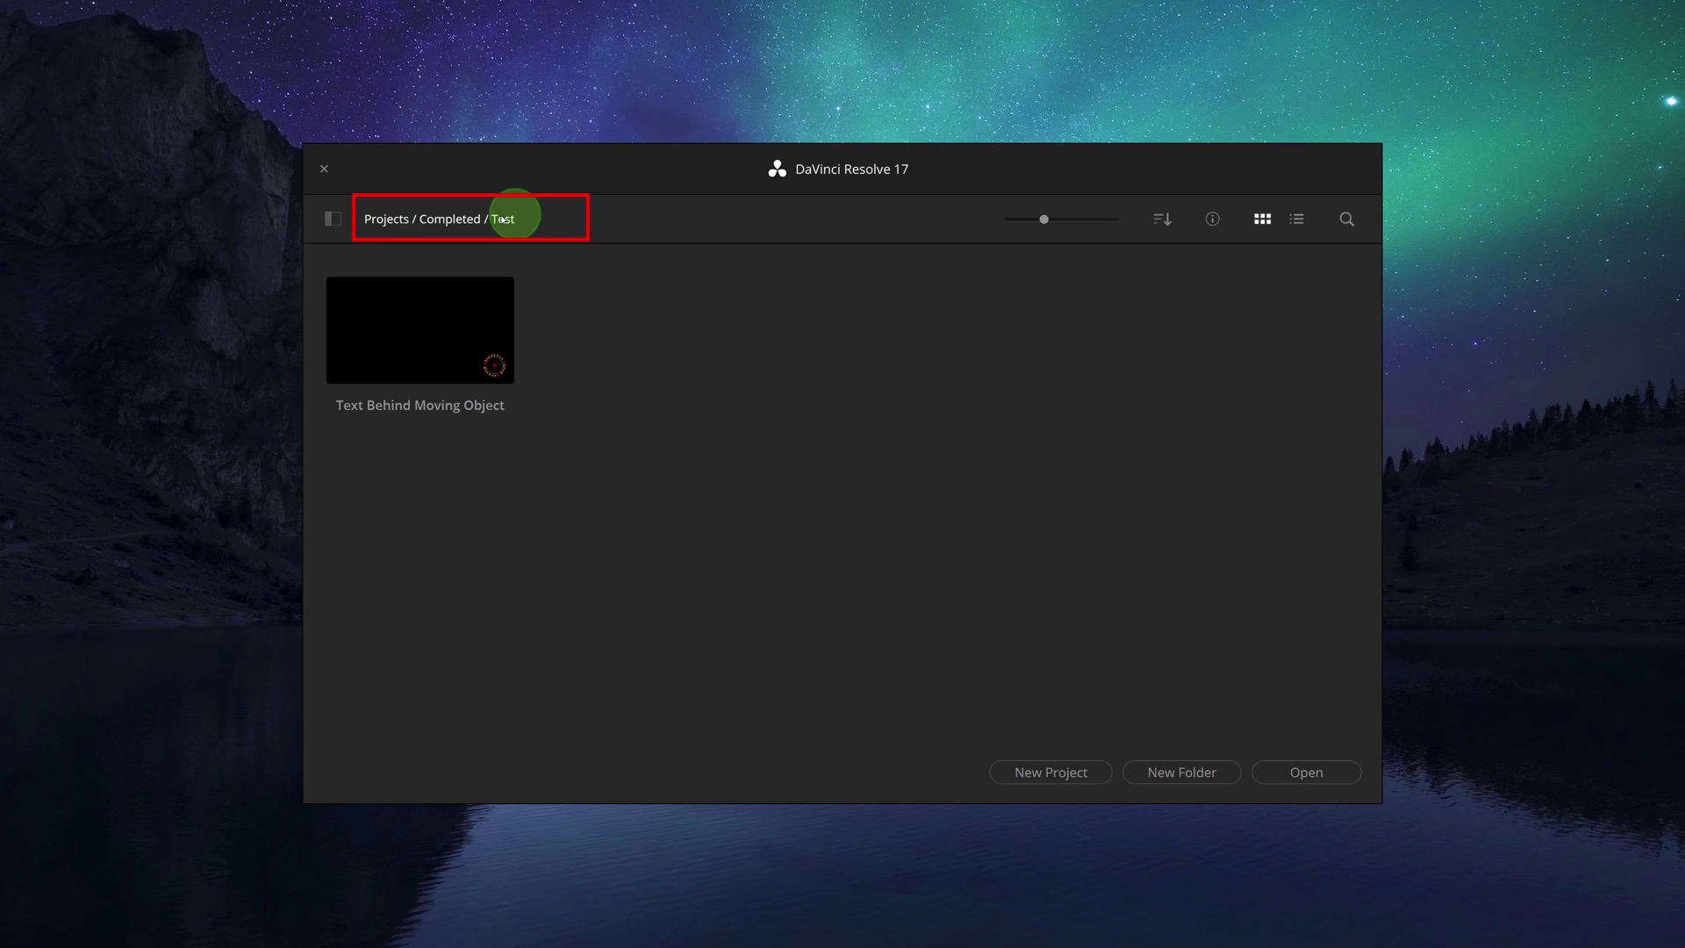
click(457, 224)
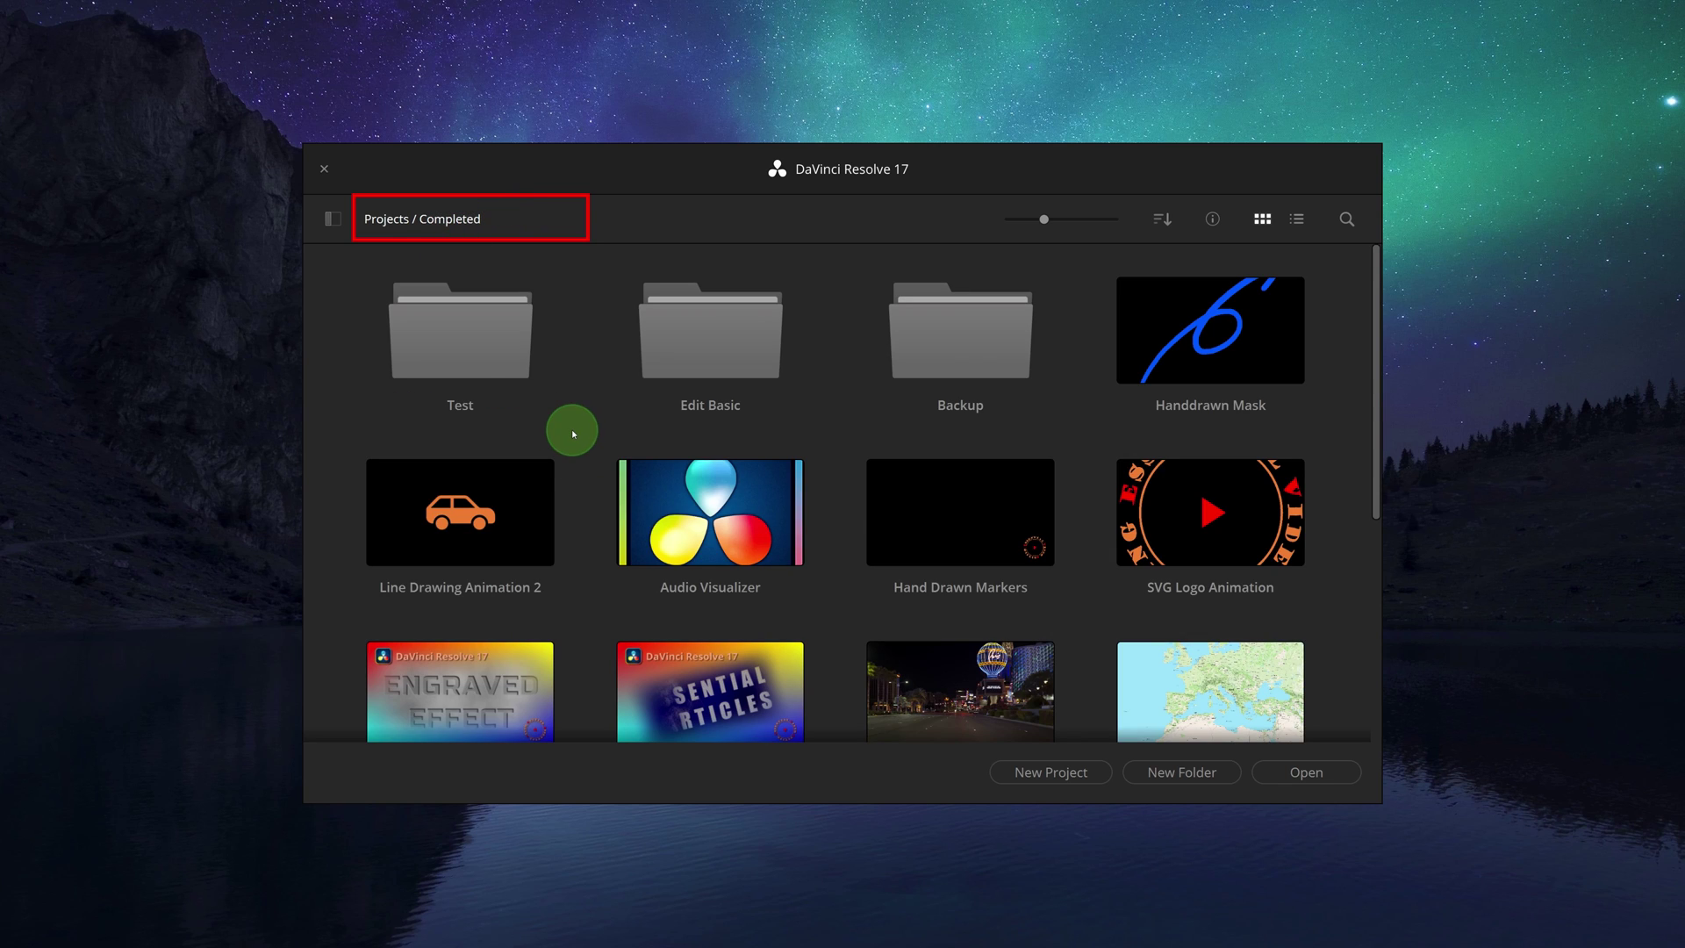
click(382, 219)
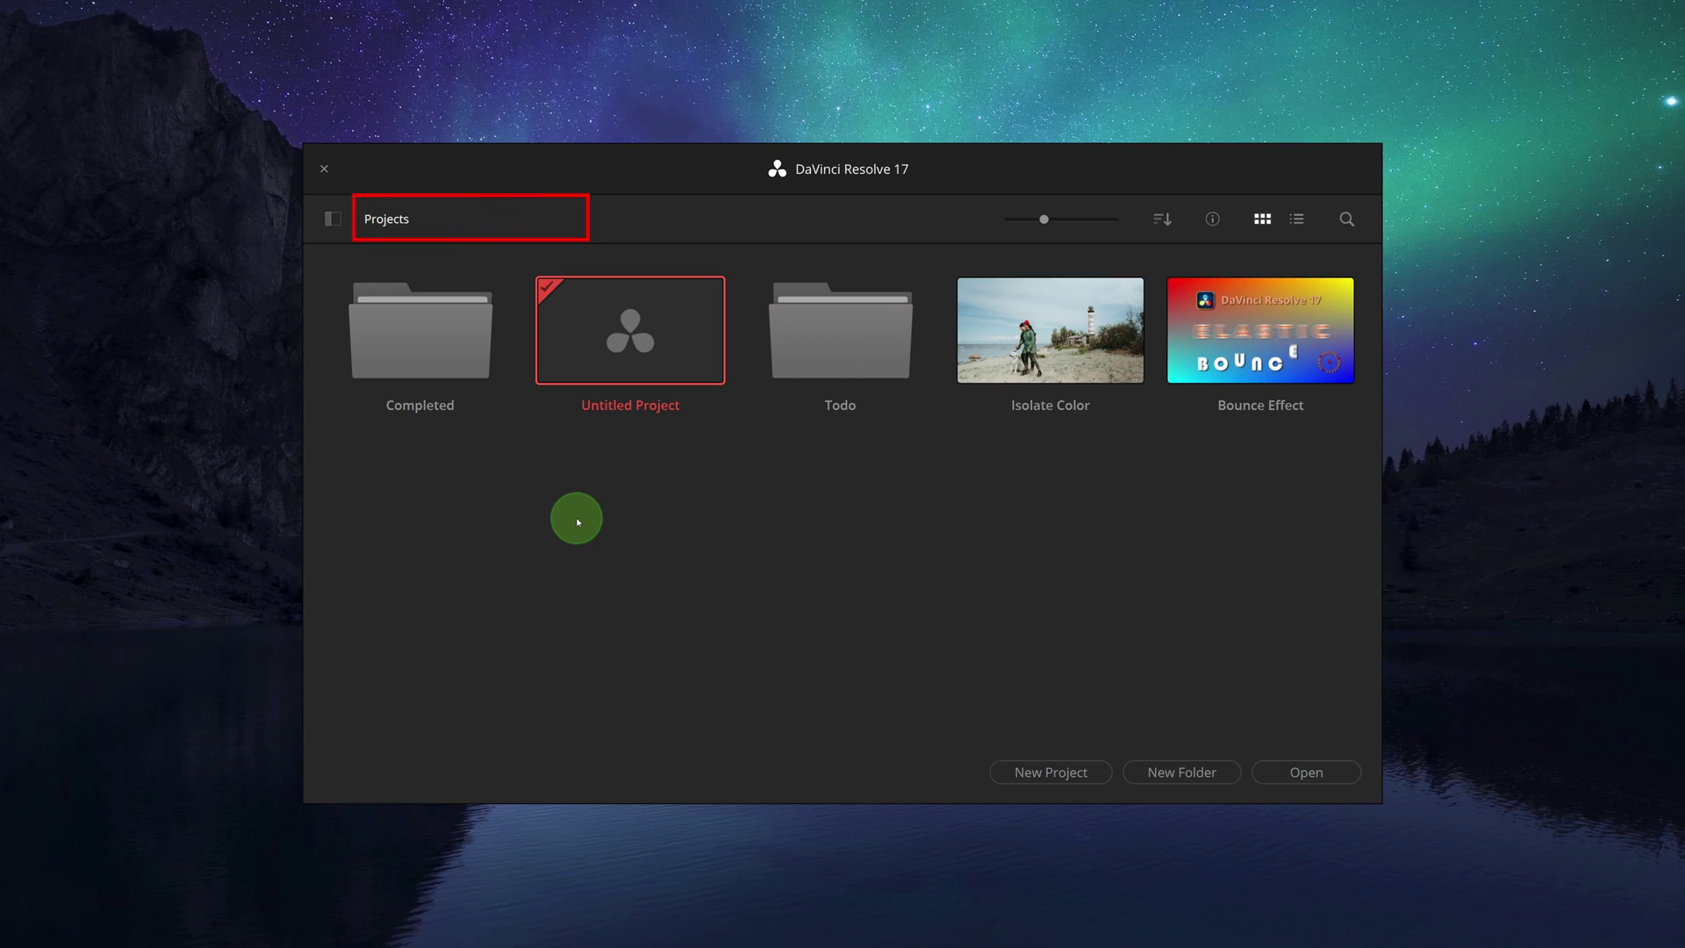
double_click(442, 325)
double_click(471, 348)
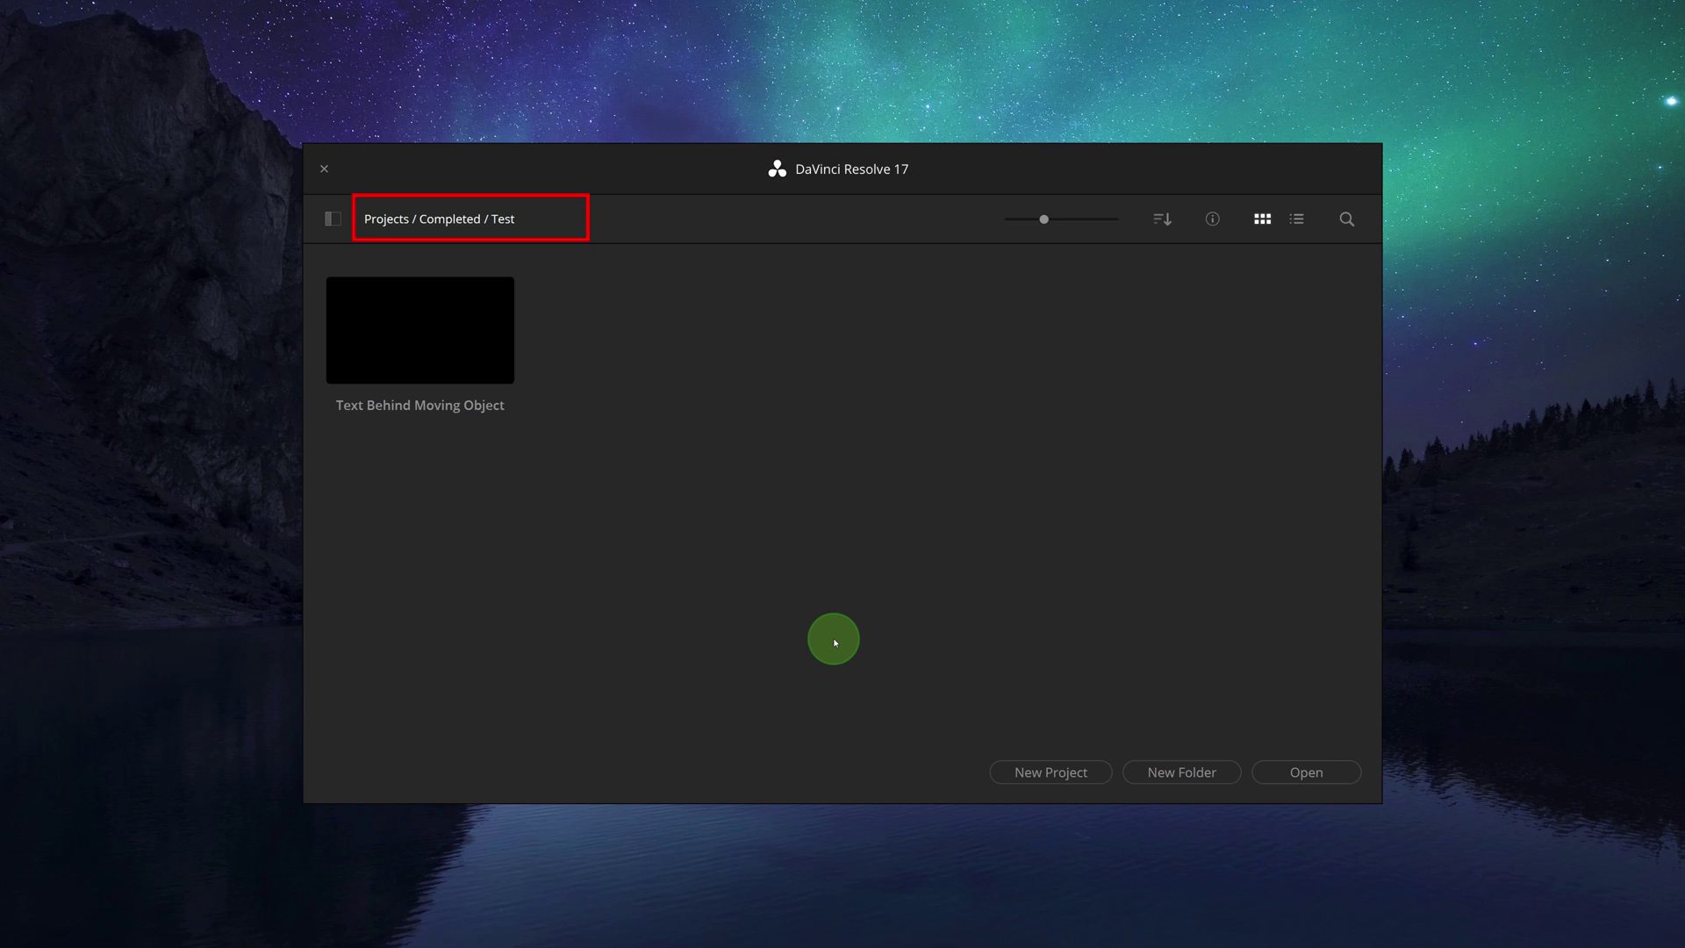
Step: Cut the Text Behind Moving Object project and paste it into the Completed folder
right_click(452, 351)
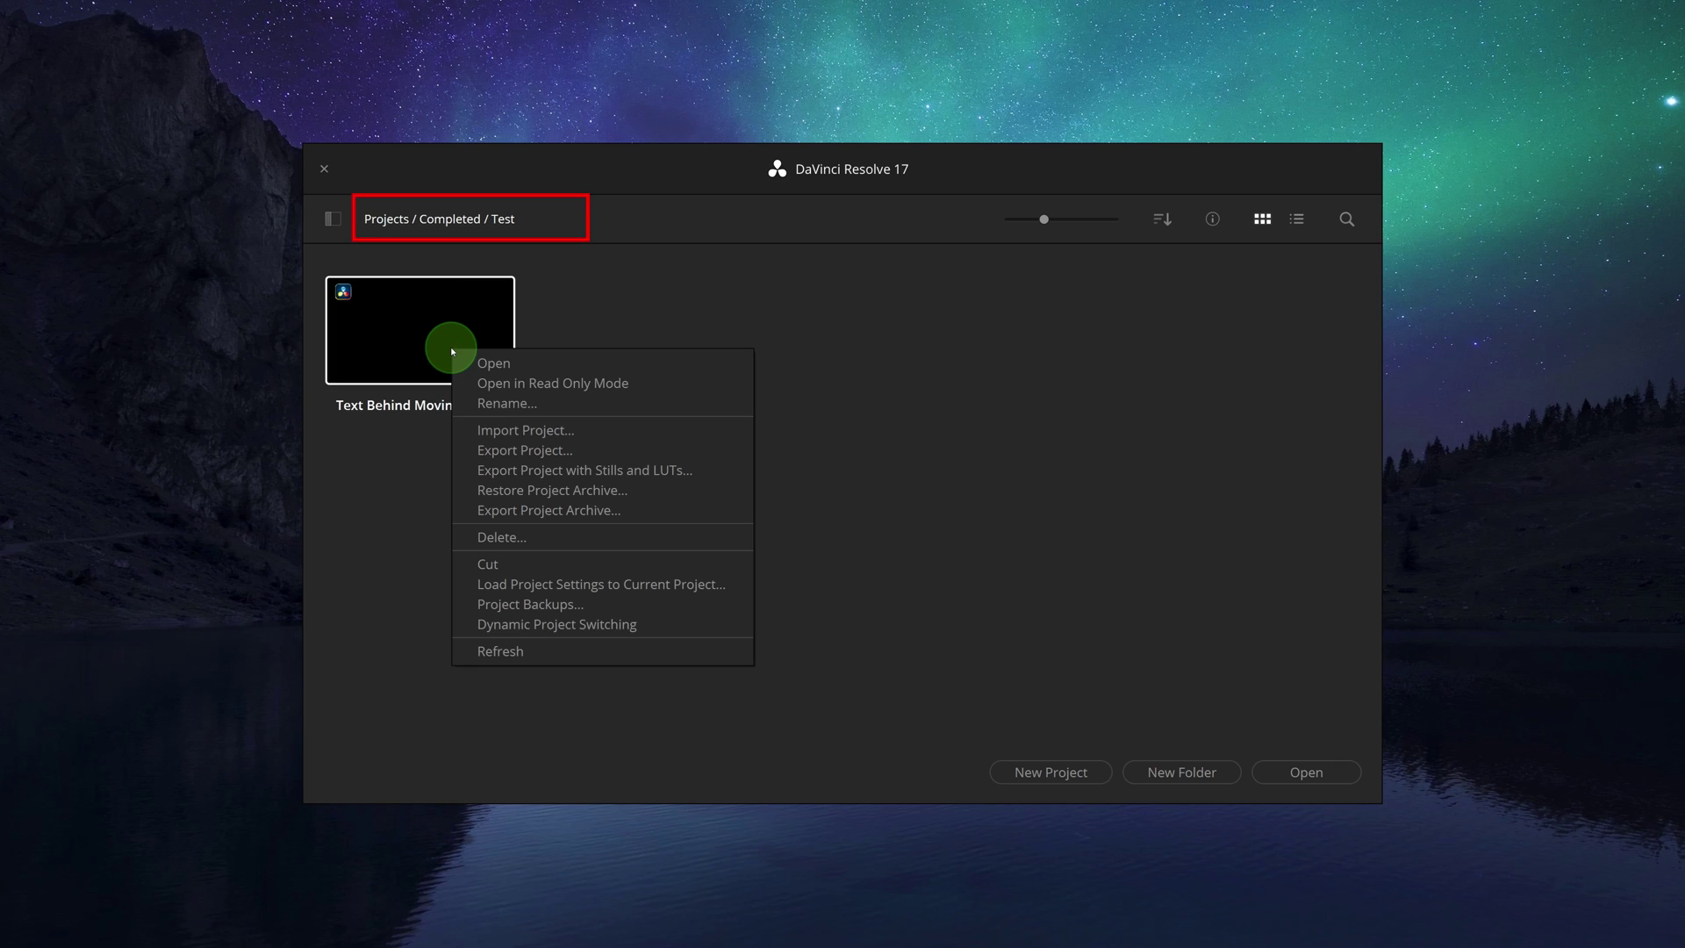
click(488, 566)
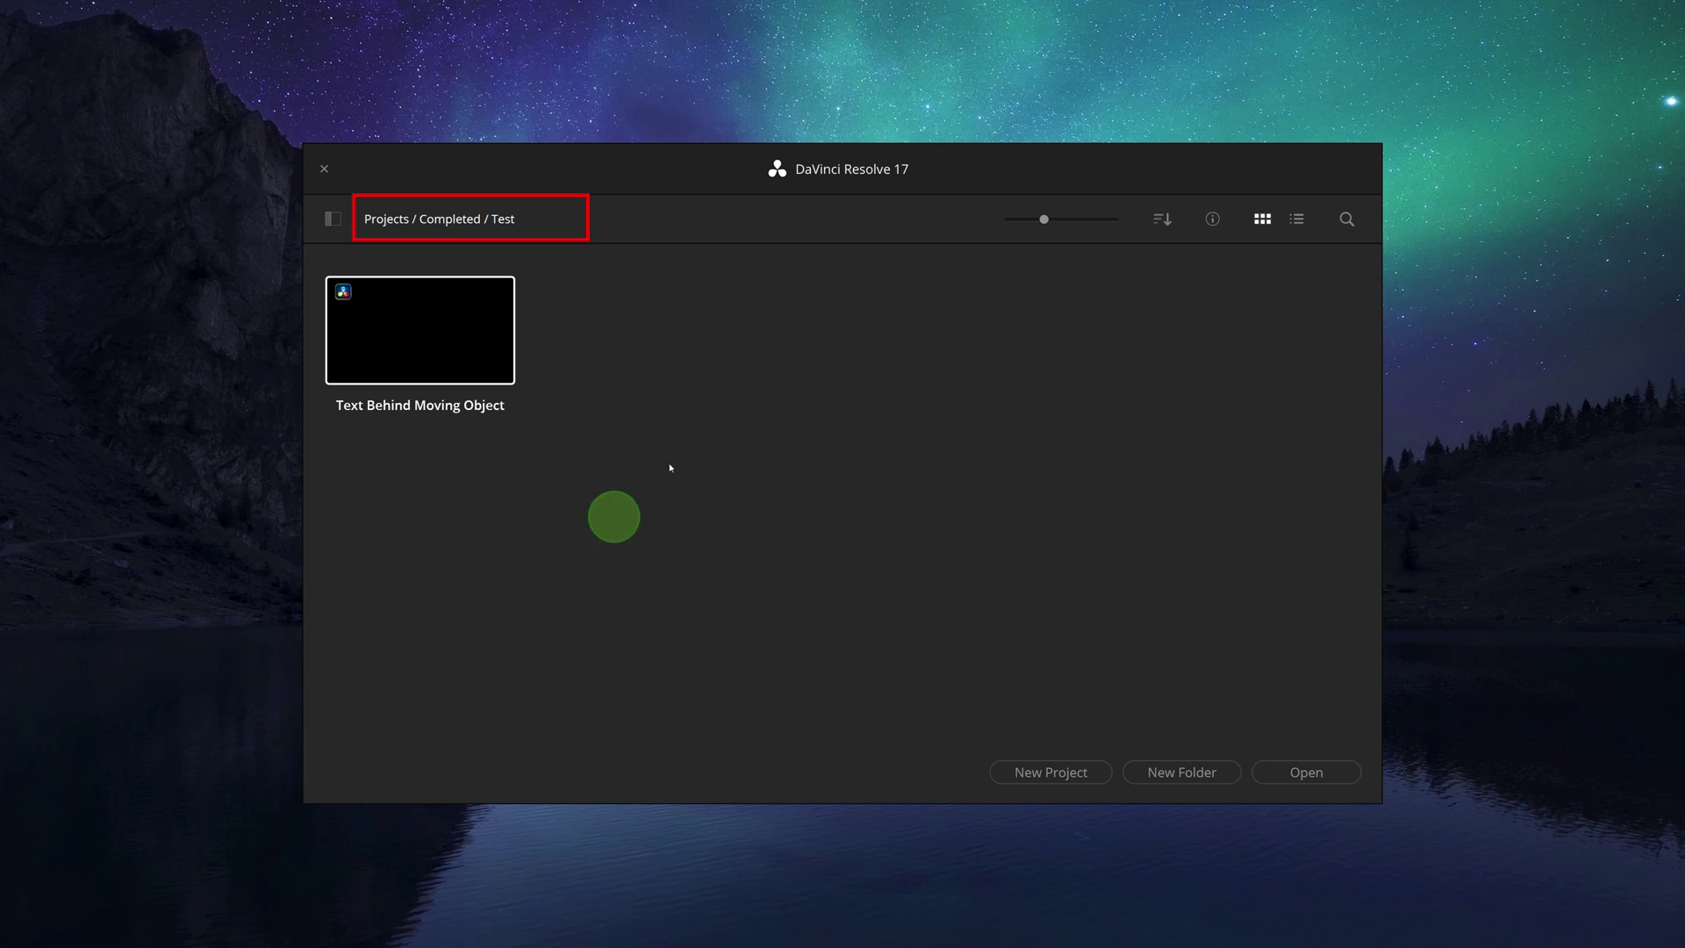
click(452, 222)
click(841, 418)
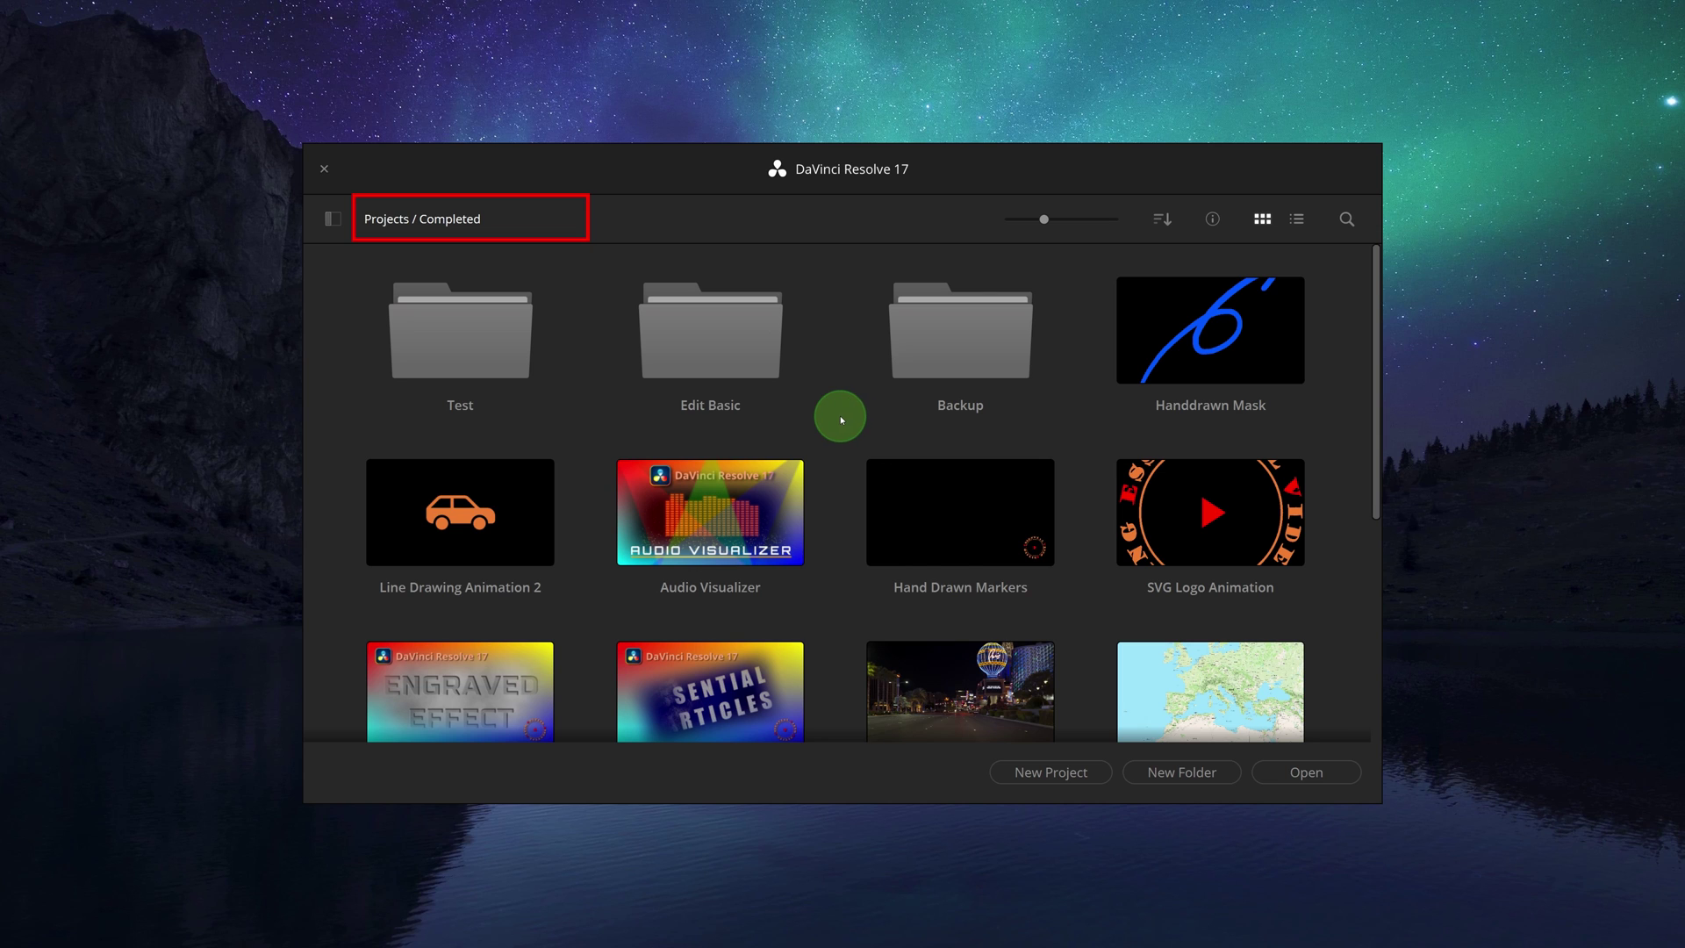
right_click(841, 420)
click(889, 527)
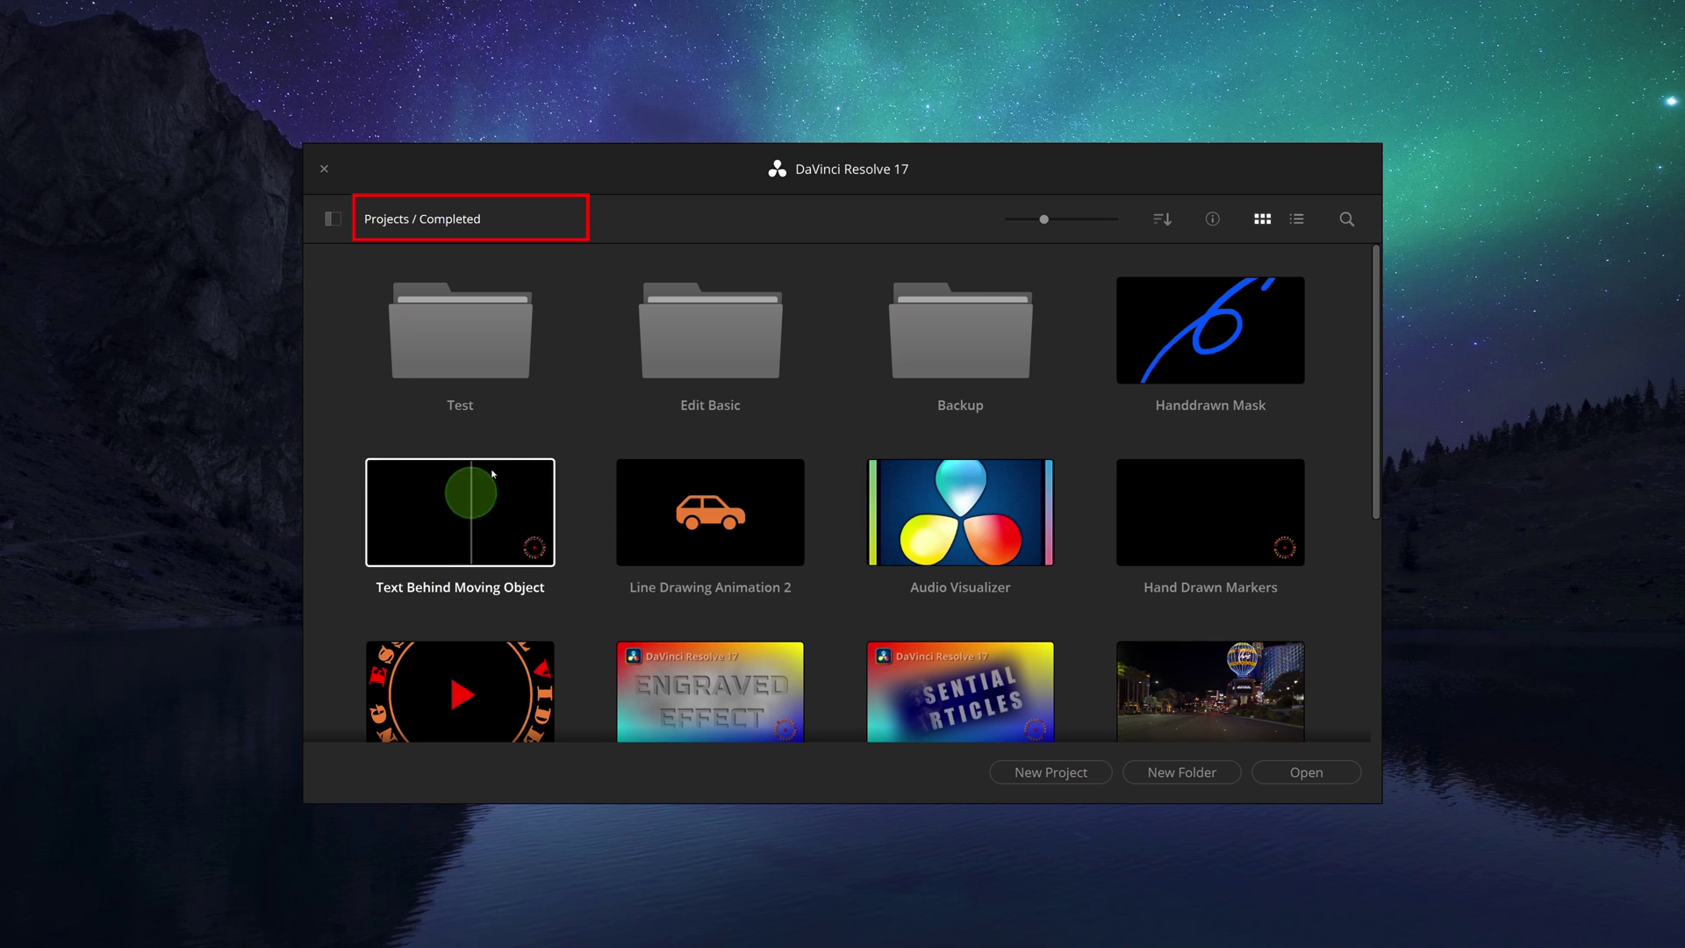
Step: Permanently delete the Test folder and return to the top-level Projects list
right_click(484, 354)
click(544, 465)
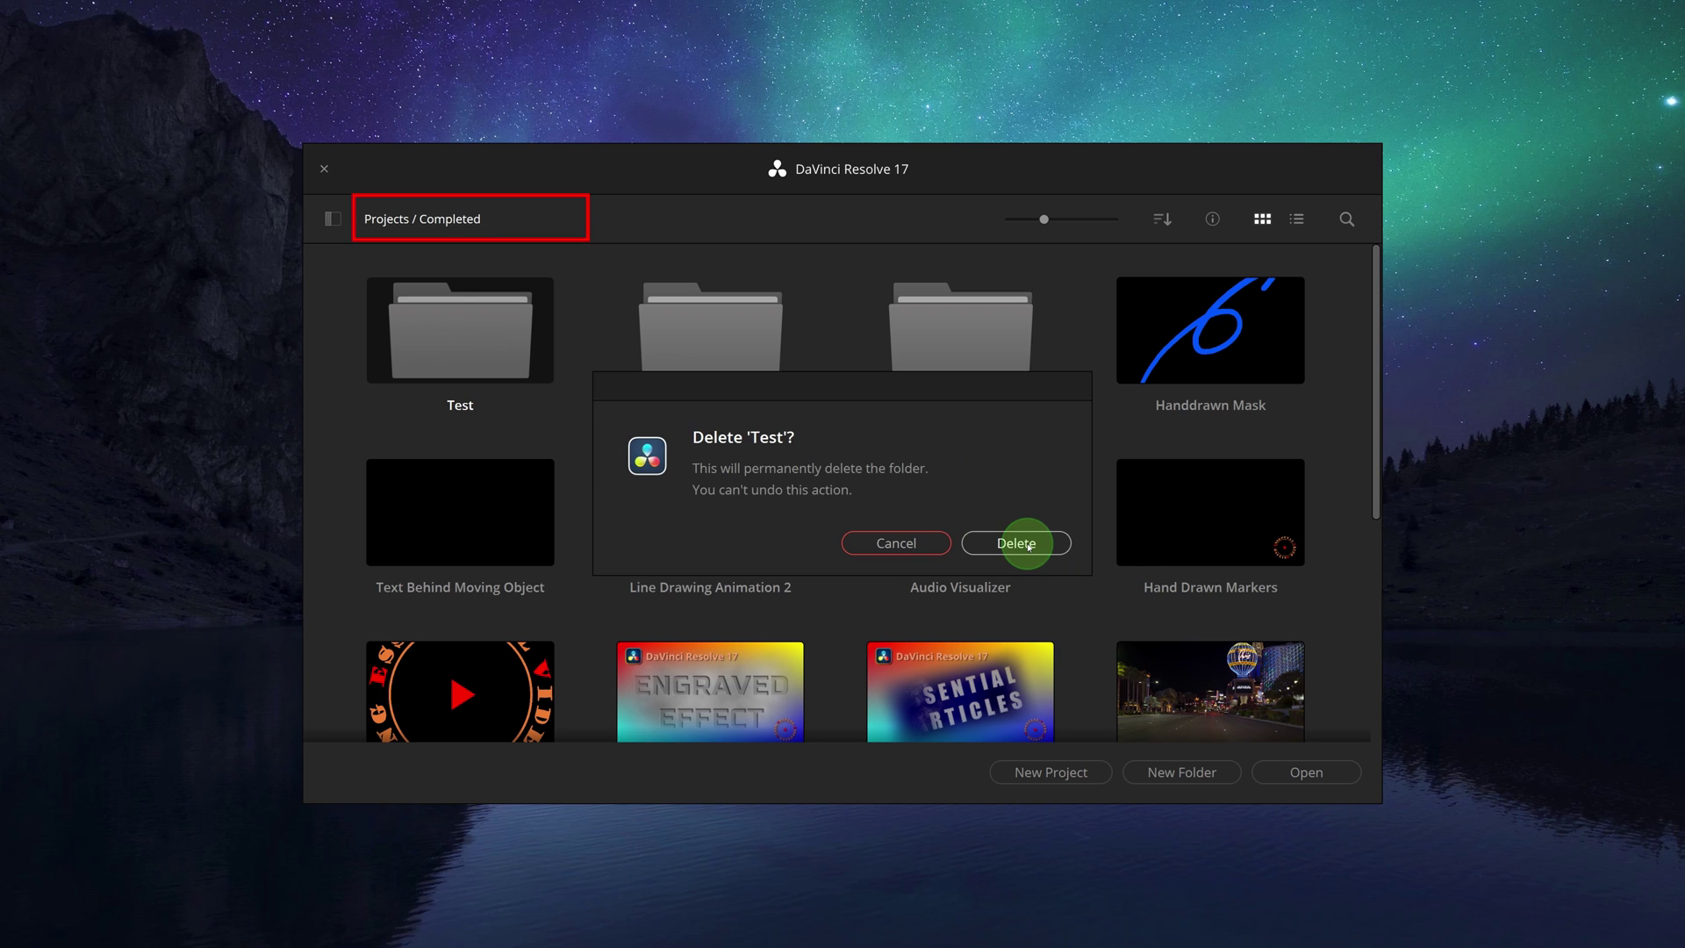
click(1029, 545)
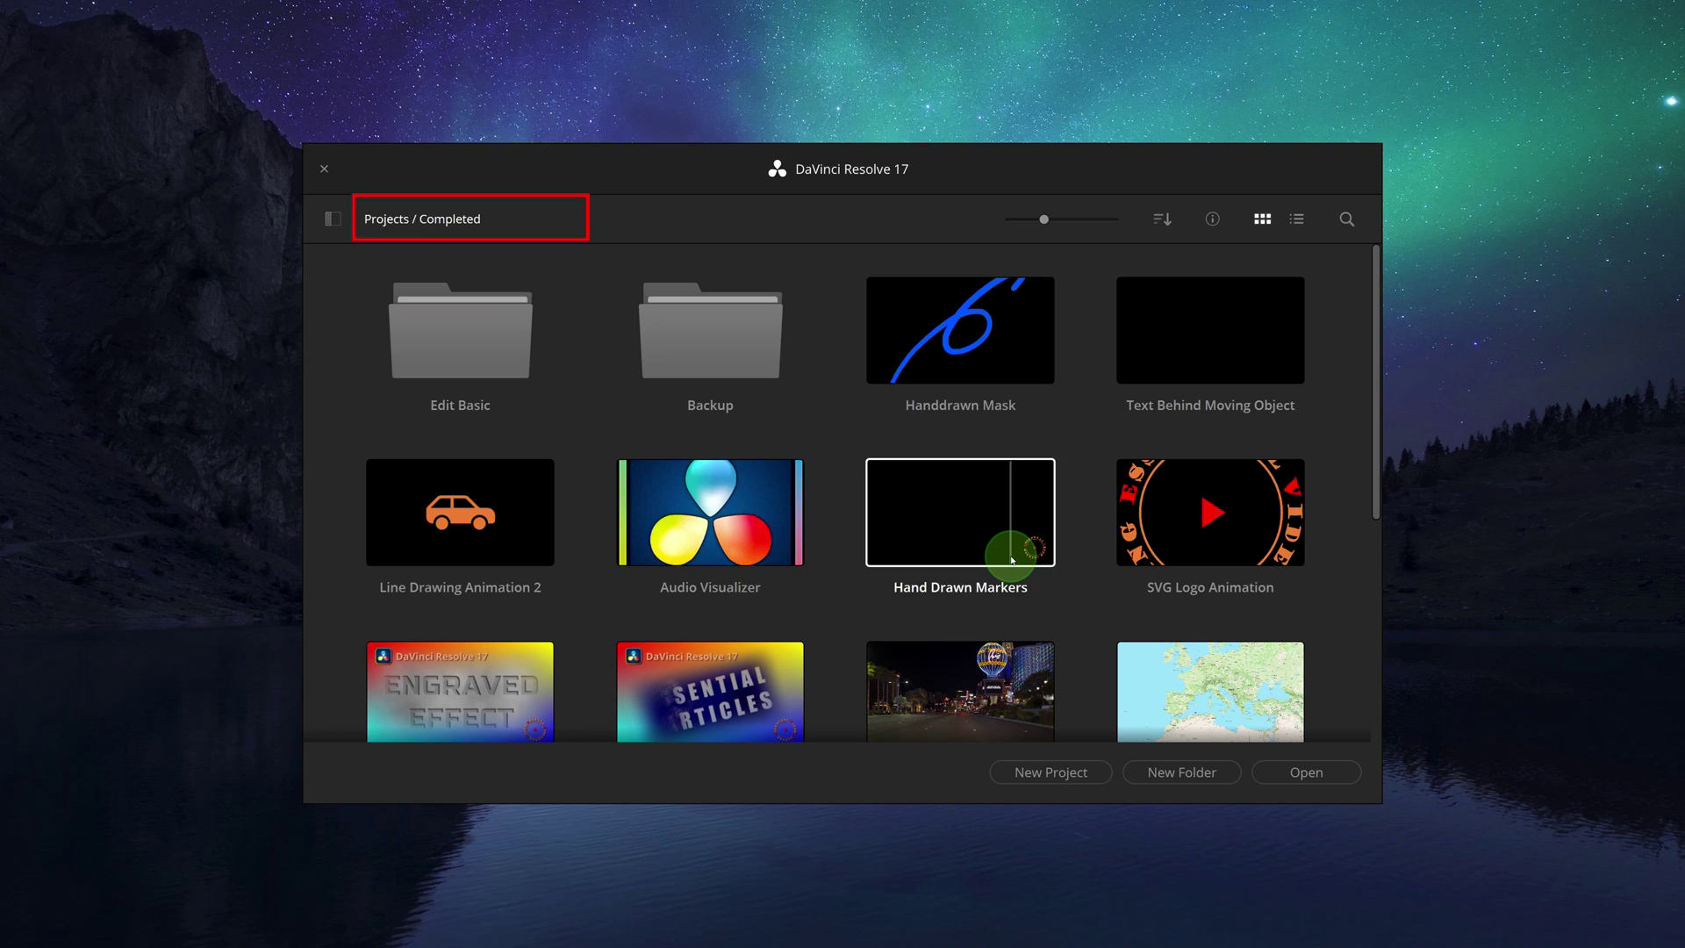
click(382, 220)
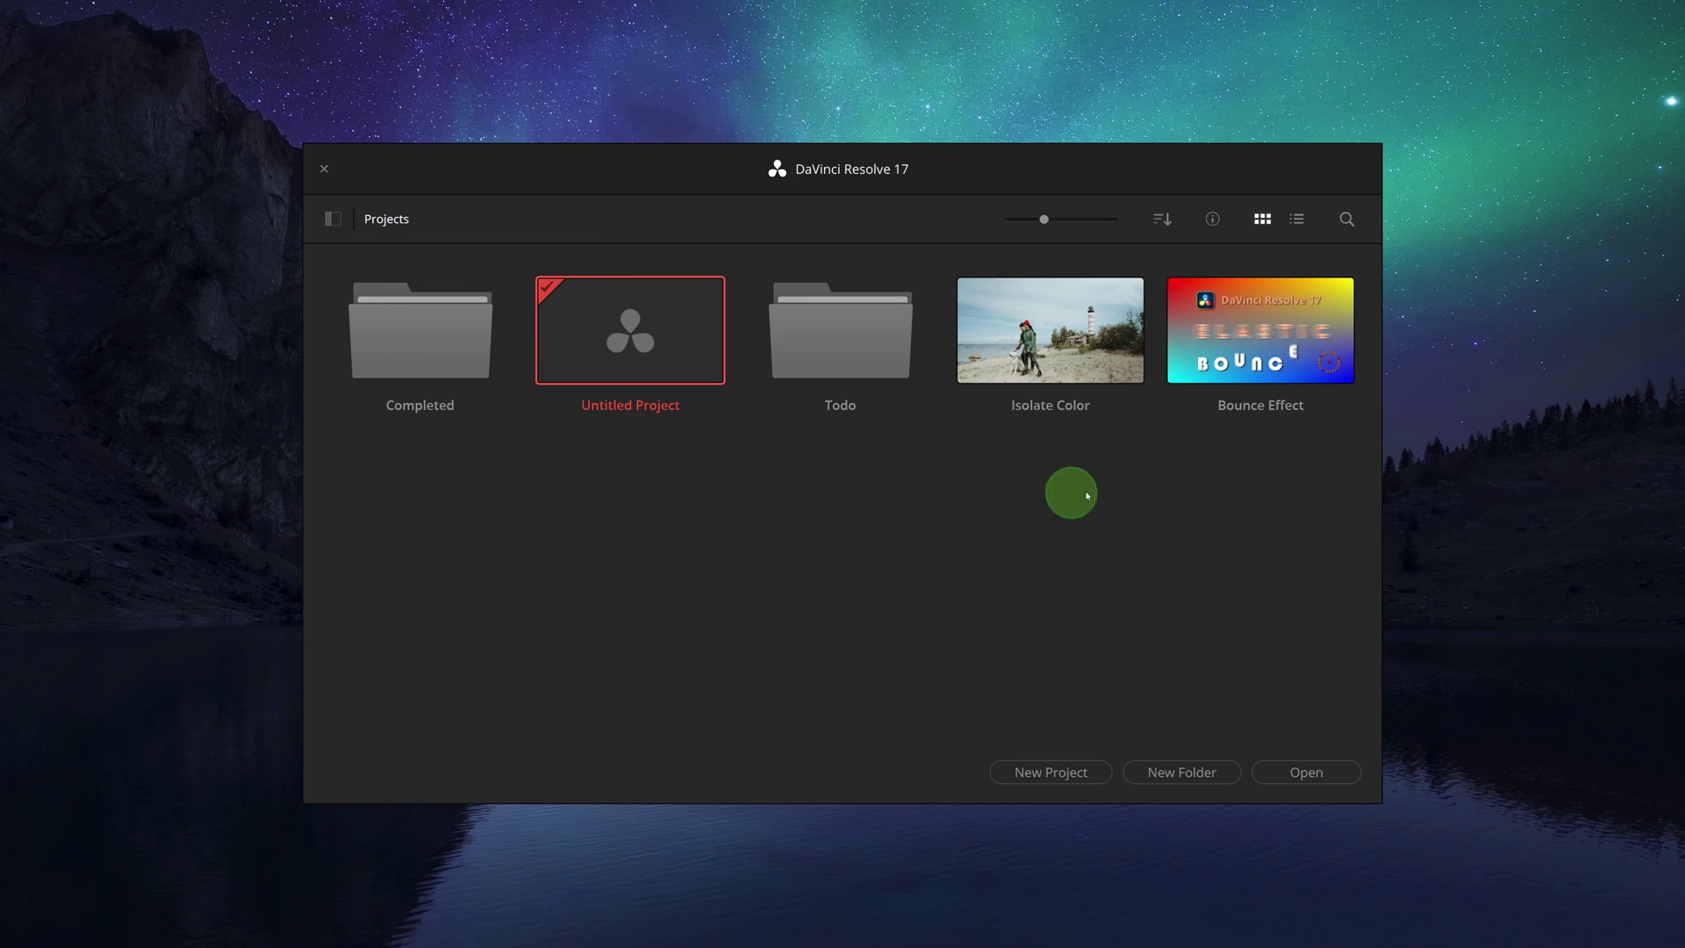
Step: Load the Isolate Color project from its thumbnail
double_click(1037, 338)
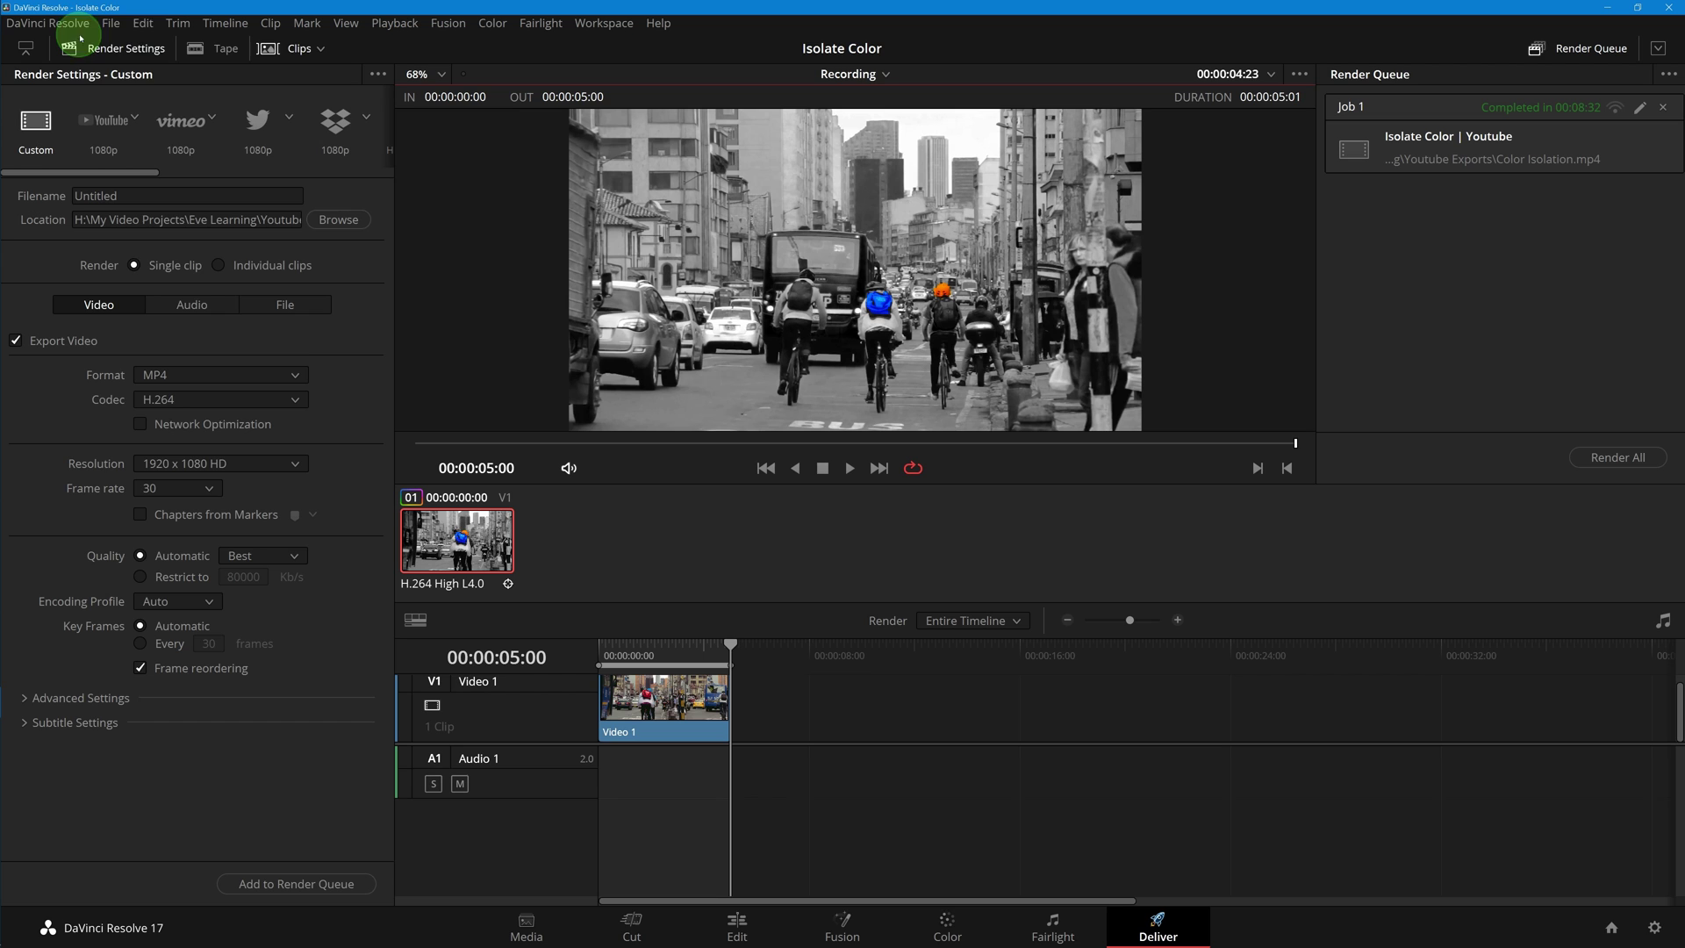
click(111, 24)
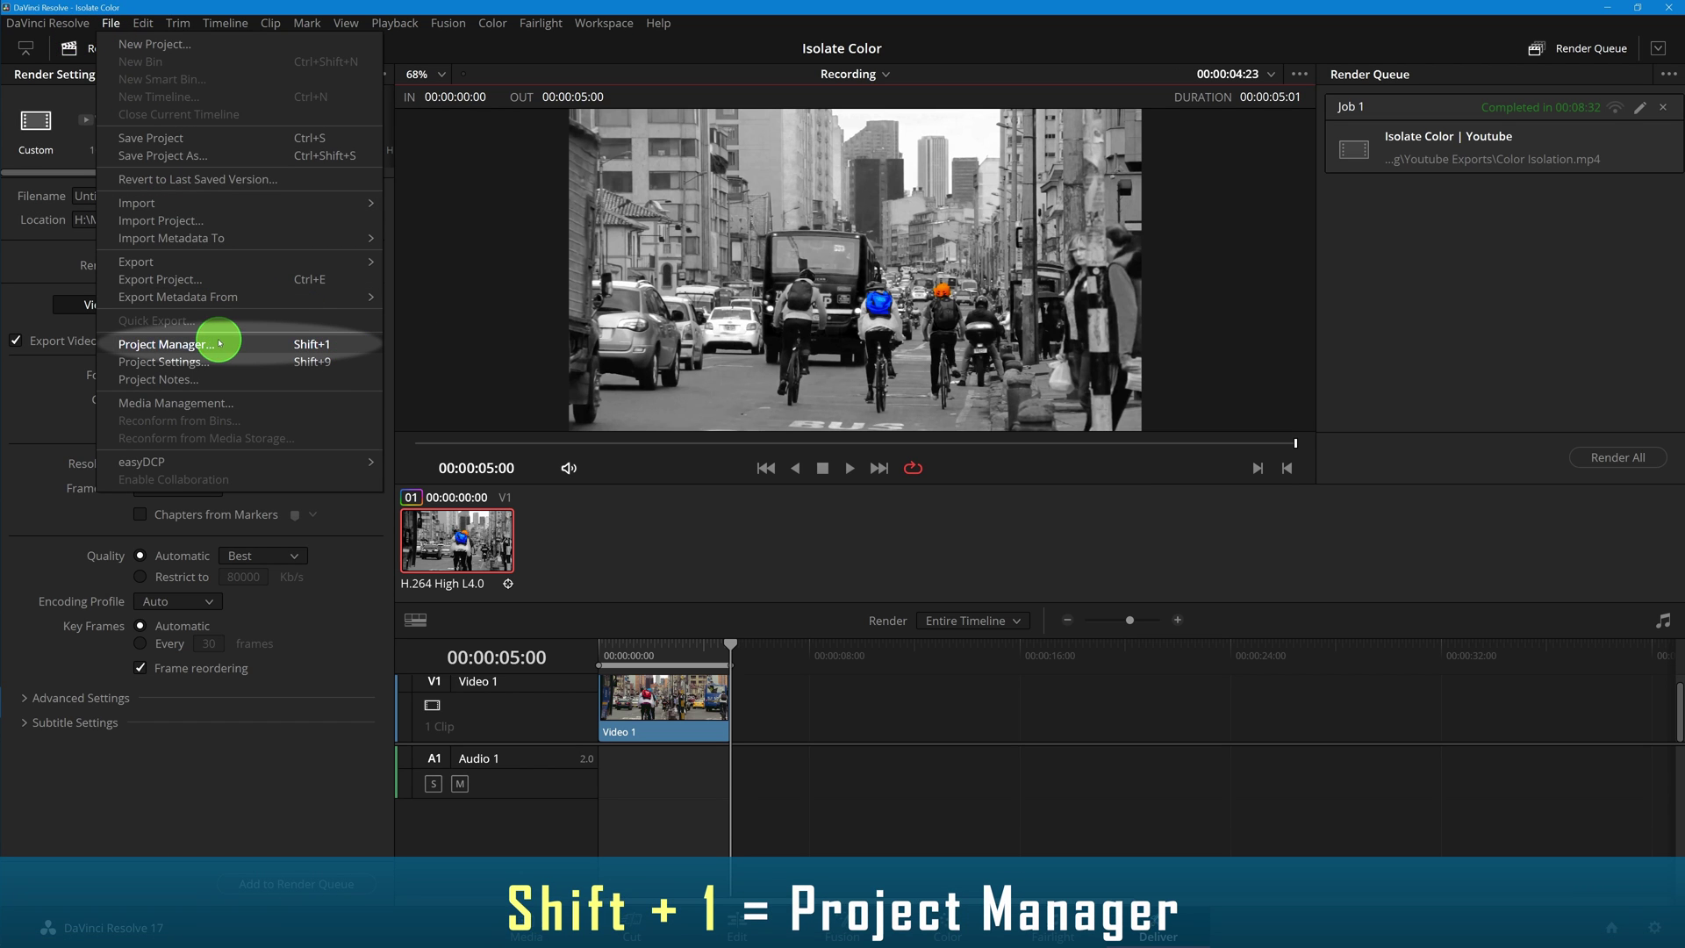
Step: In Project Manager, try moving Isolate Color into Completed, then move Bounce Effect there instead
click(280, 344)
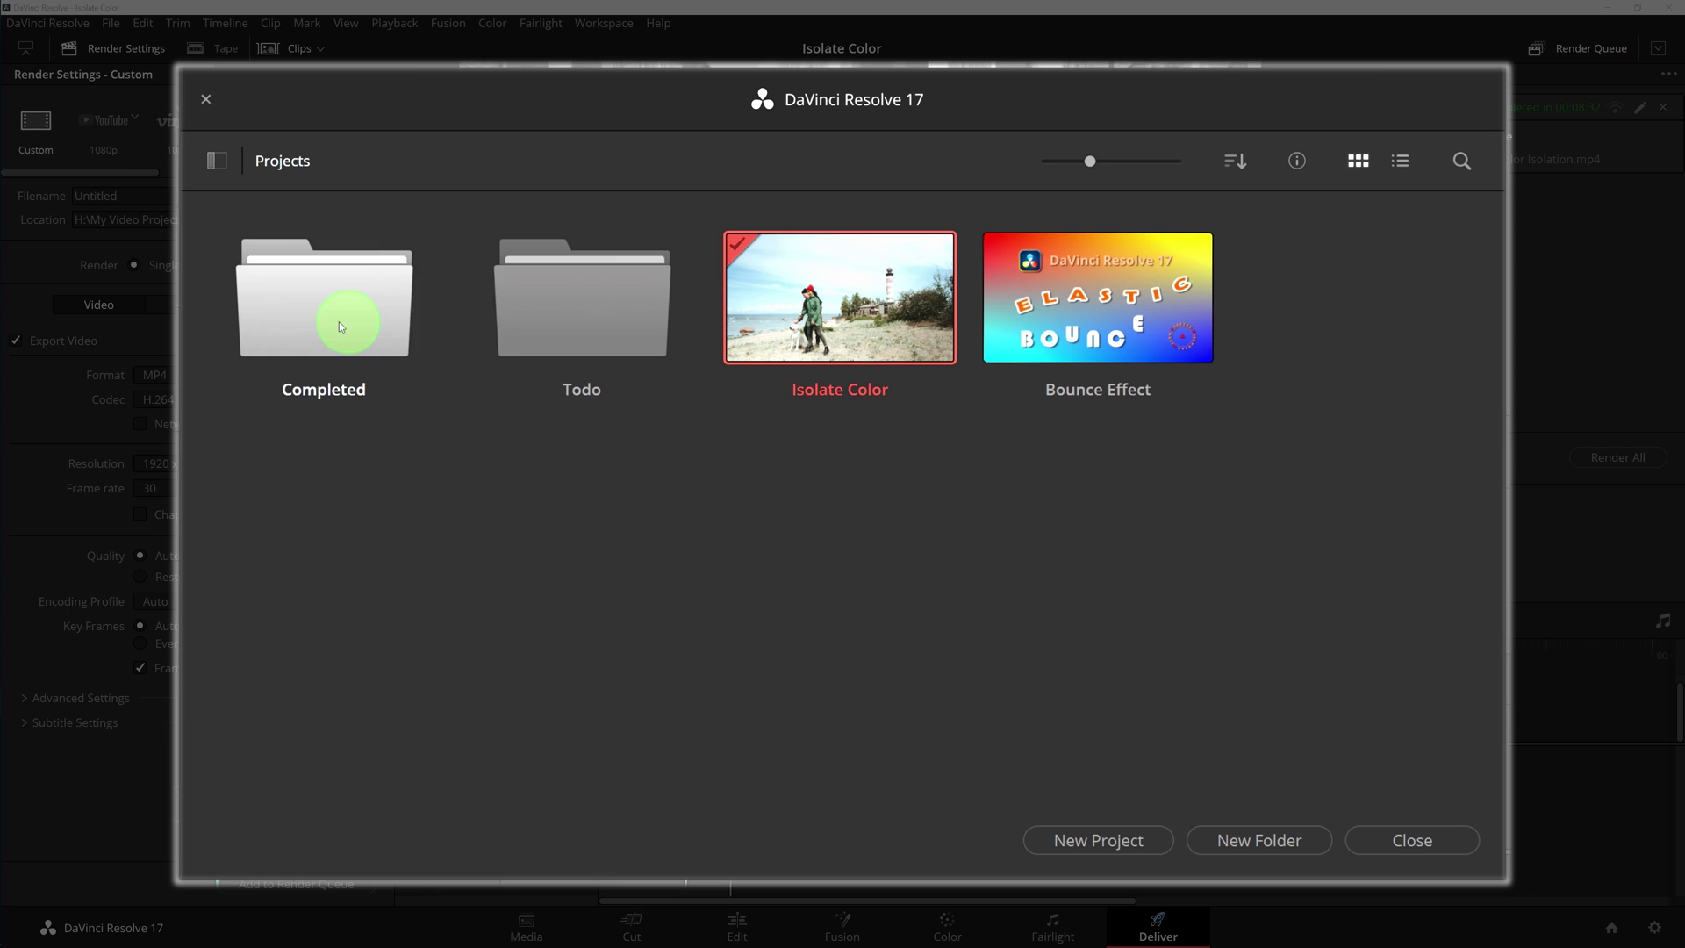
right_click(793, 299)
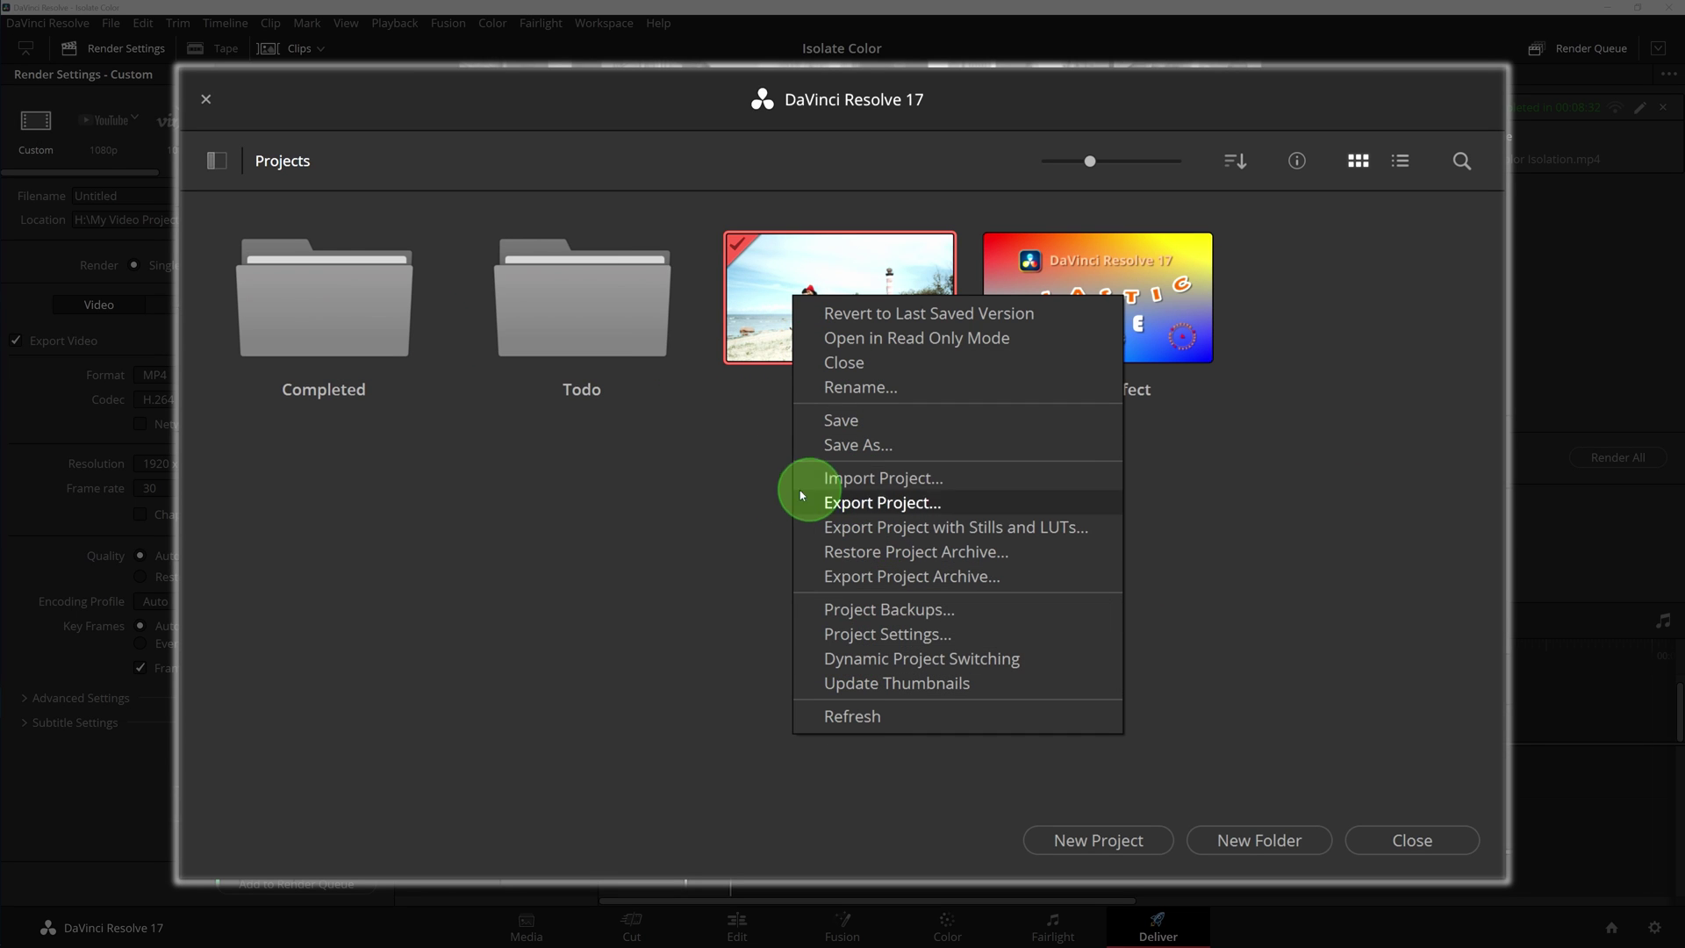
click(737, 488)
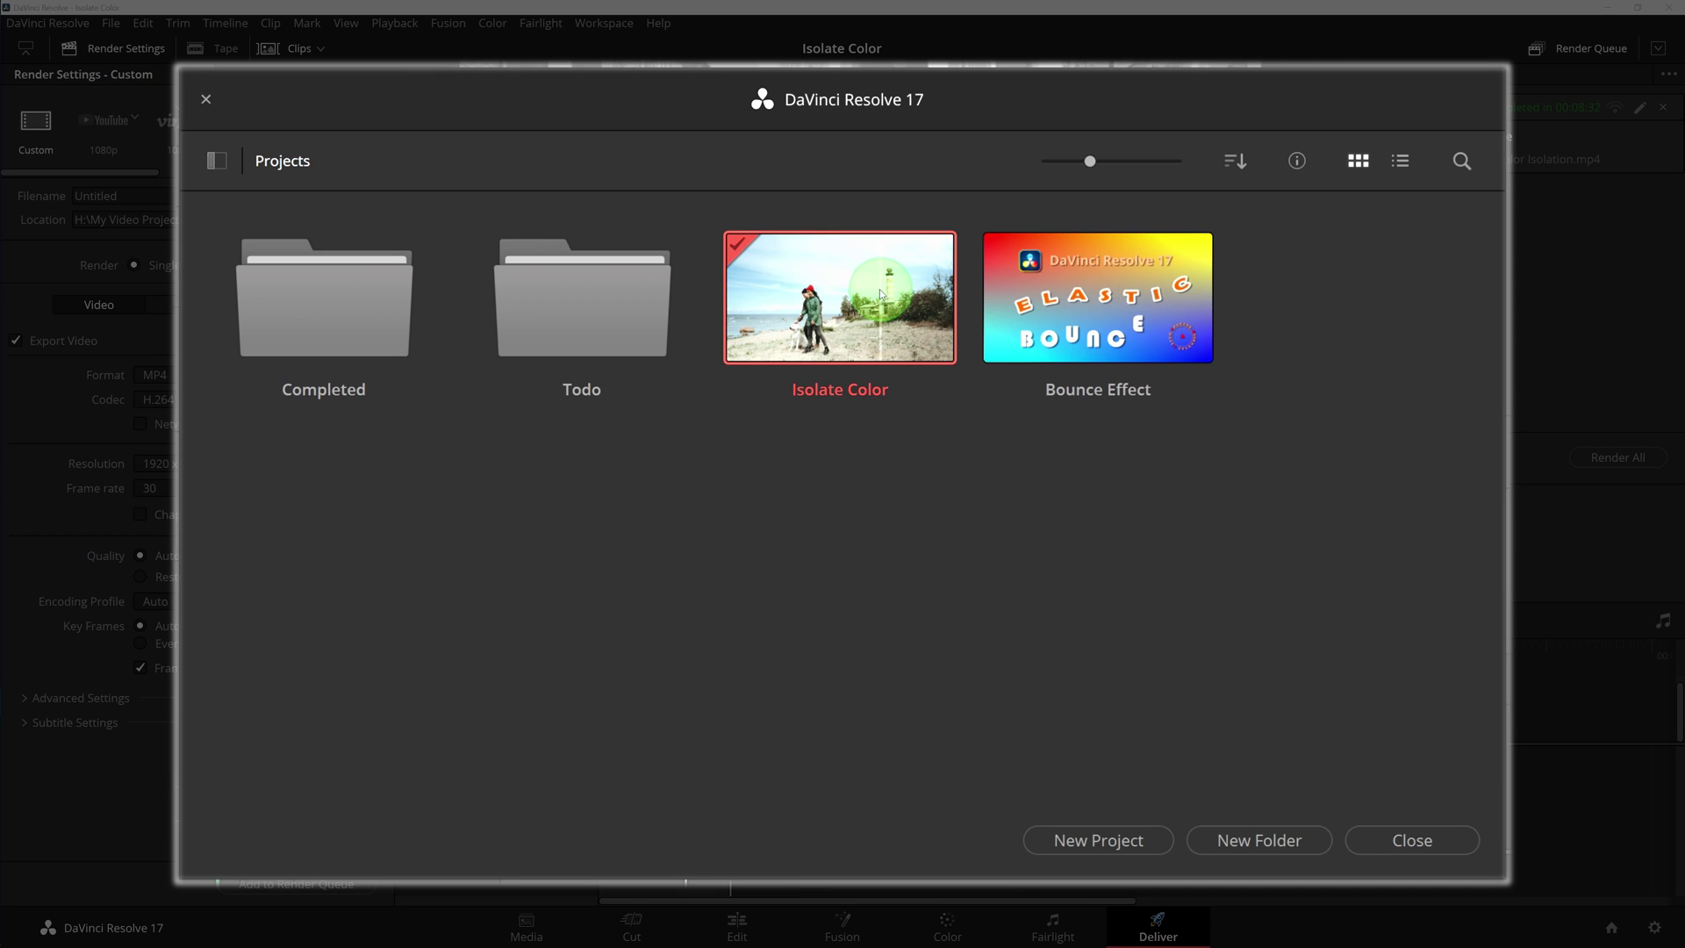
drag(855, 298, 378, 316)
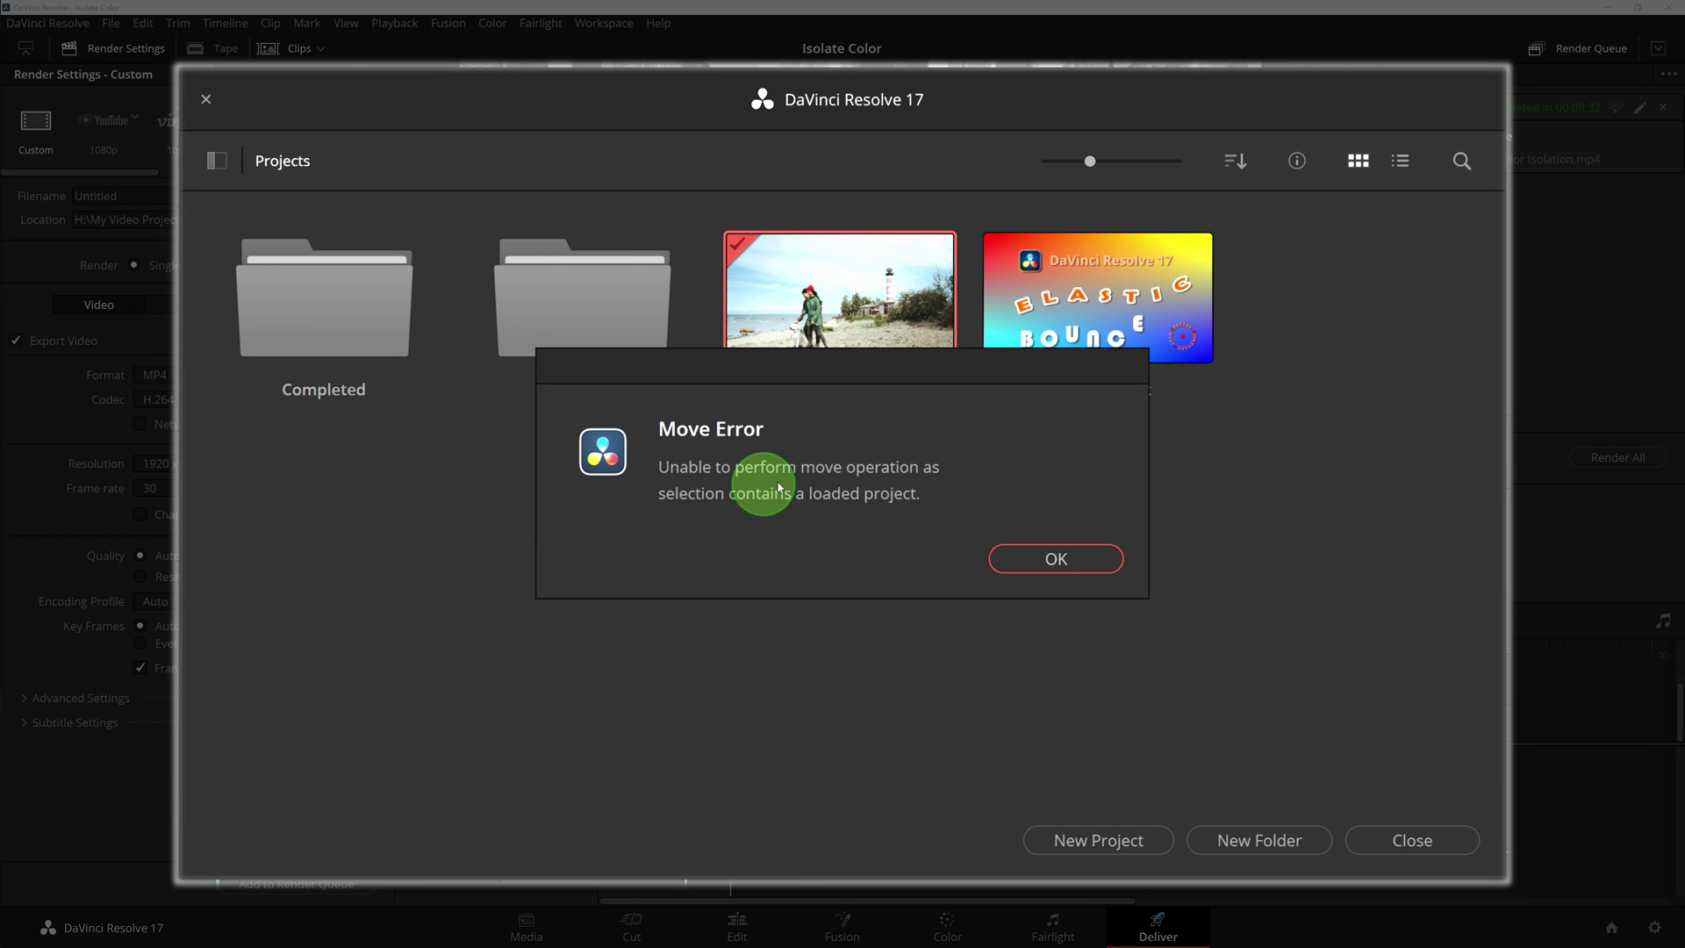
click(1056, 558)
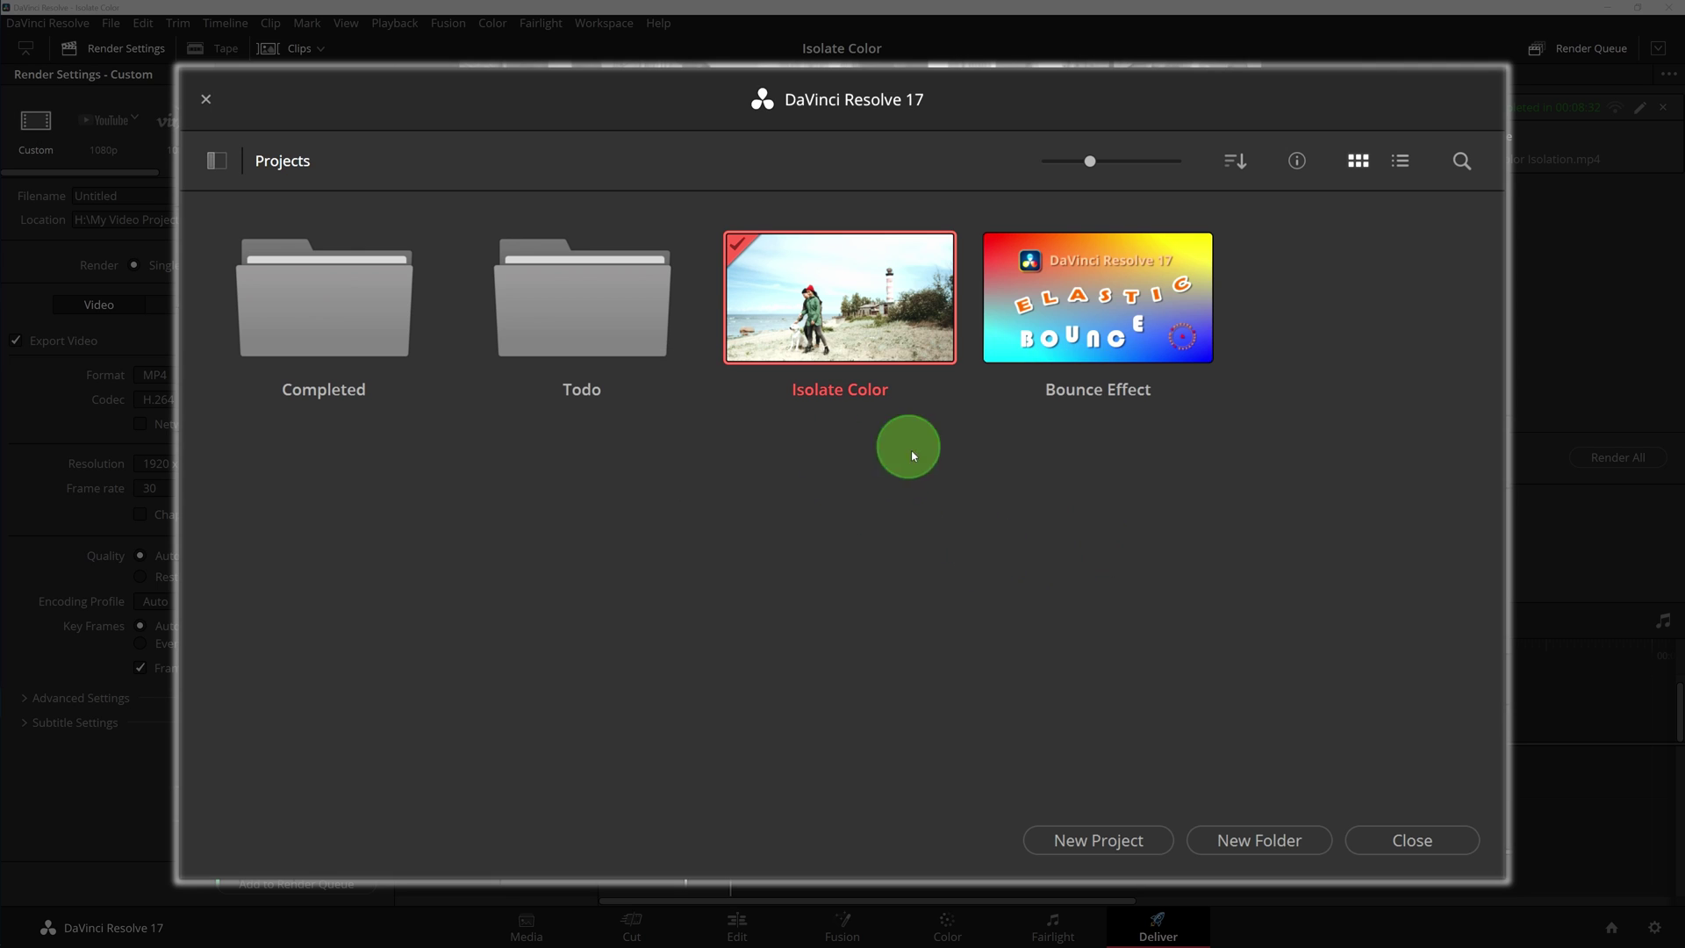
drag(1098, 303, 367, 407)
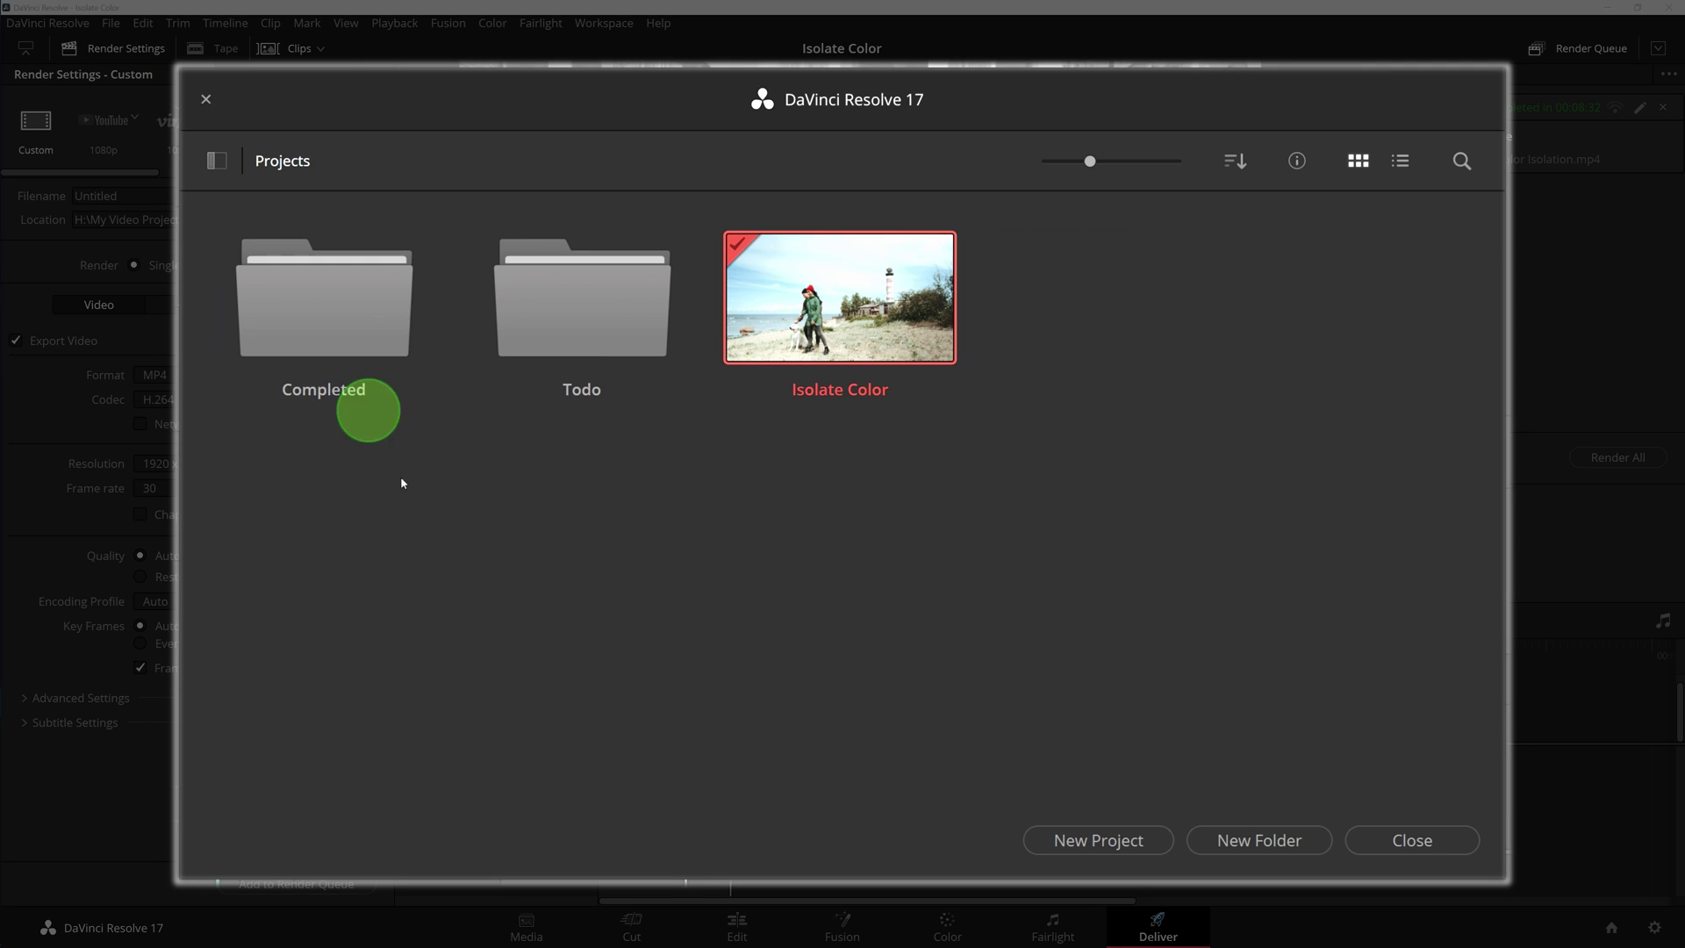
Step: Show the database list and switch to Local Database, then back to essentialvideo
click(217, 161)
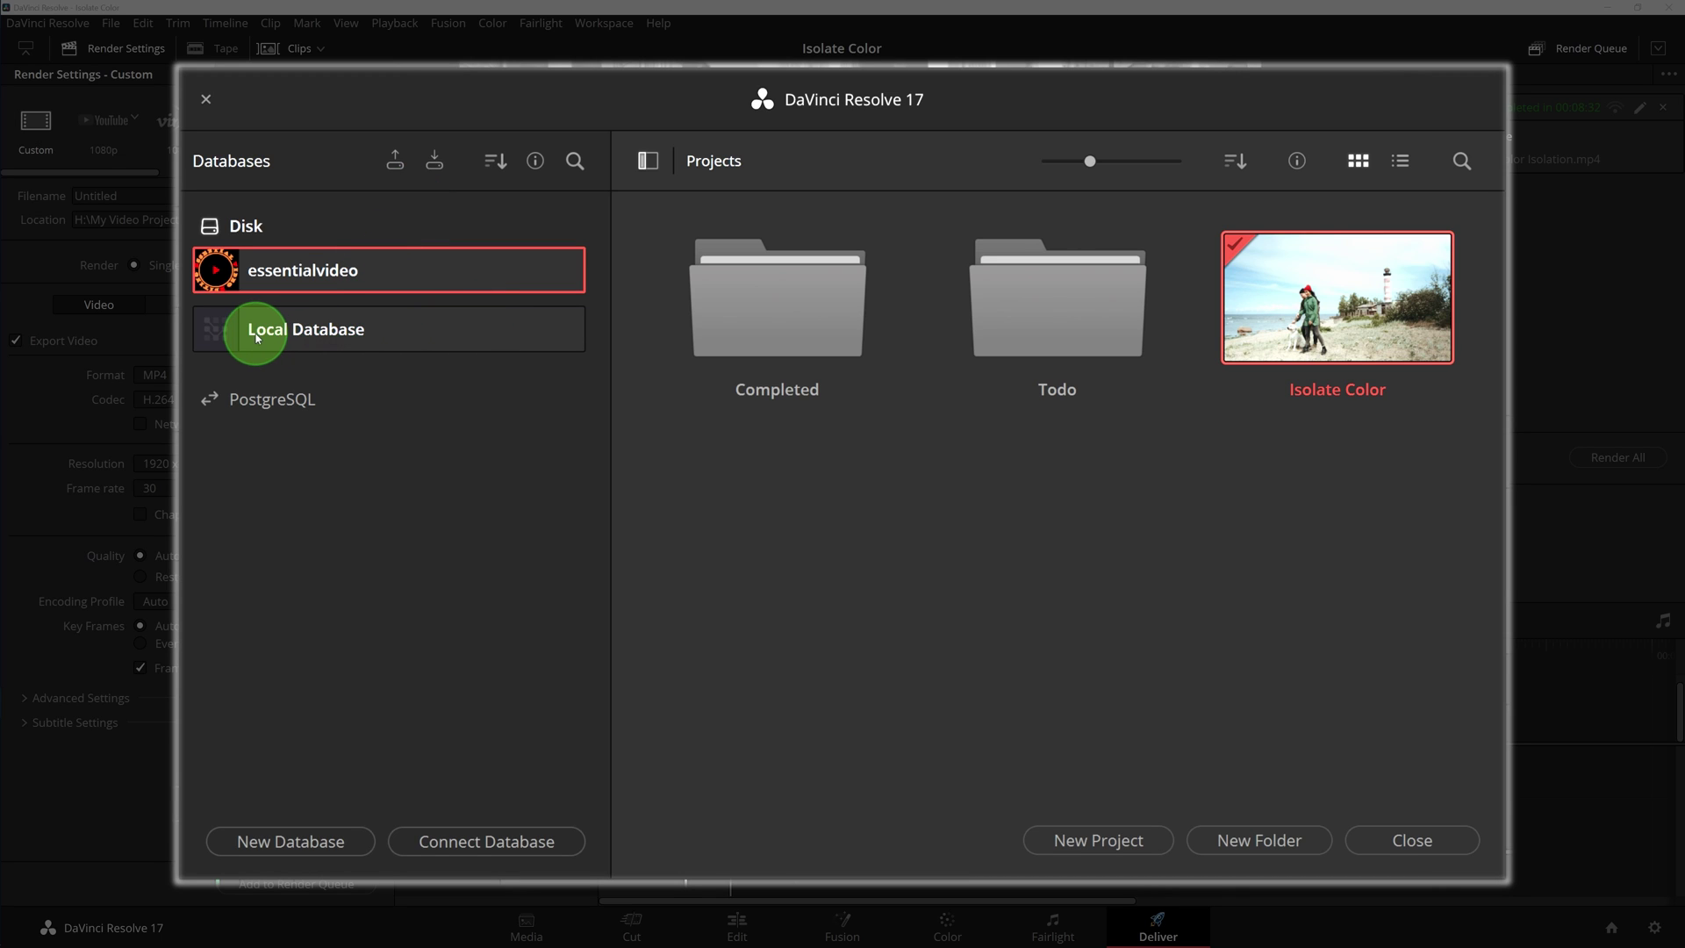
click(430, 327)
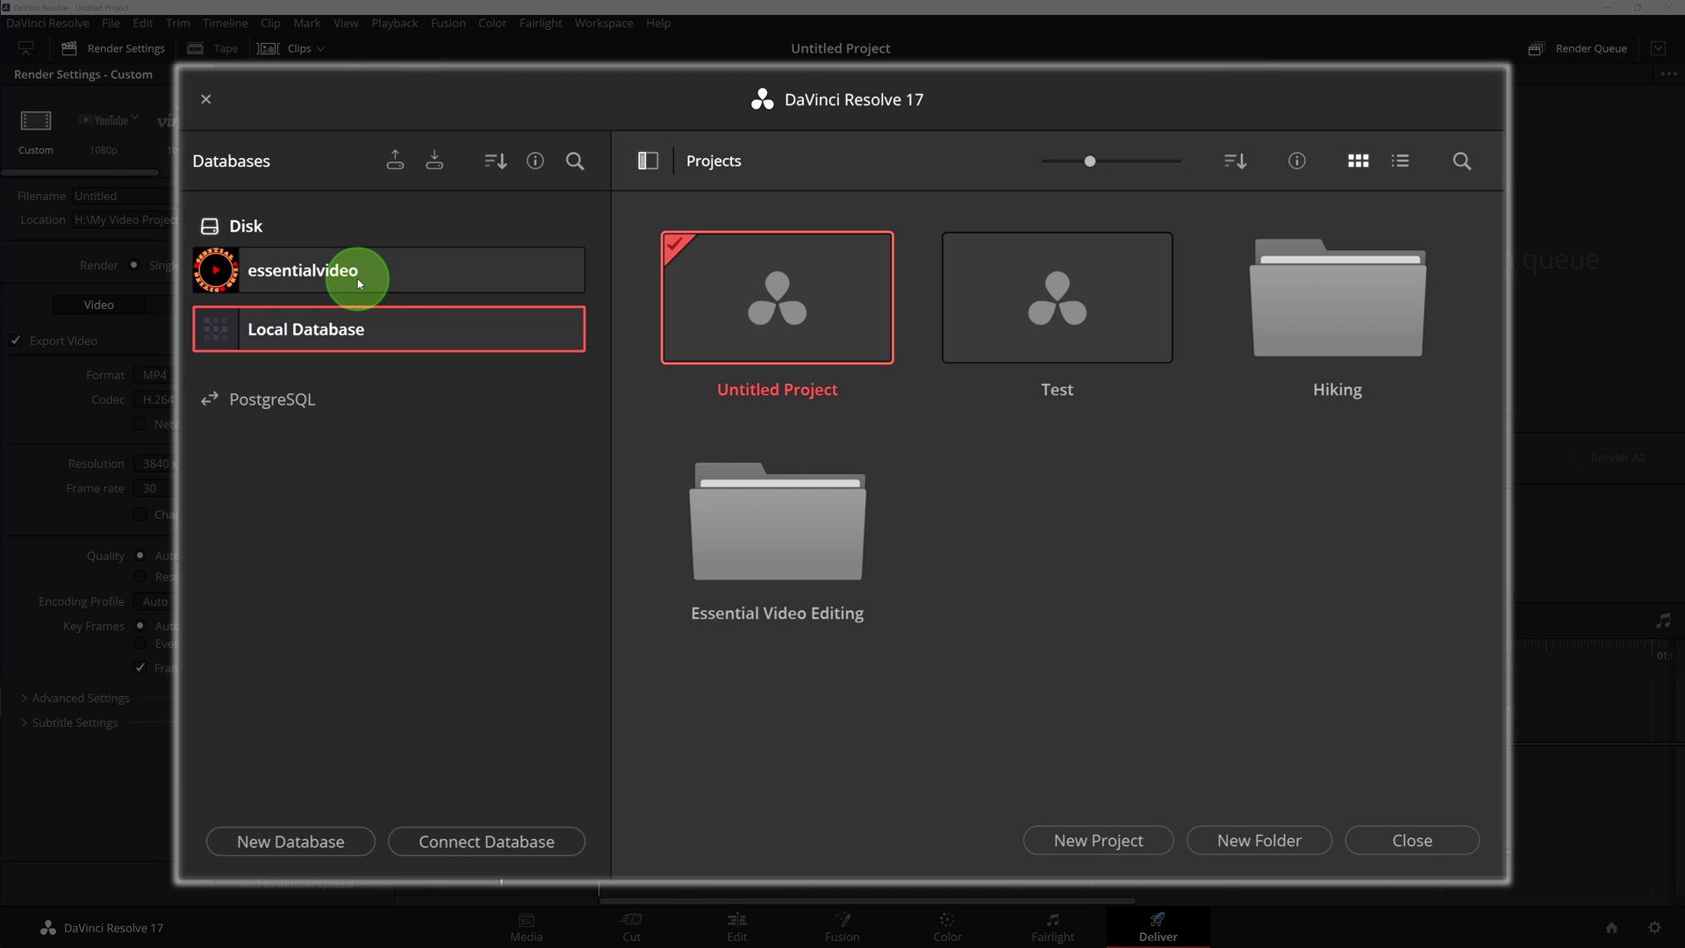
click(355, 278)
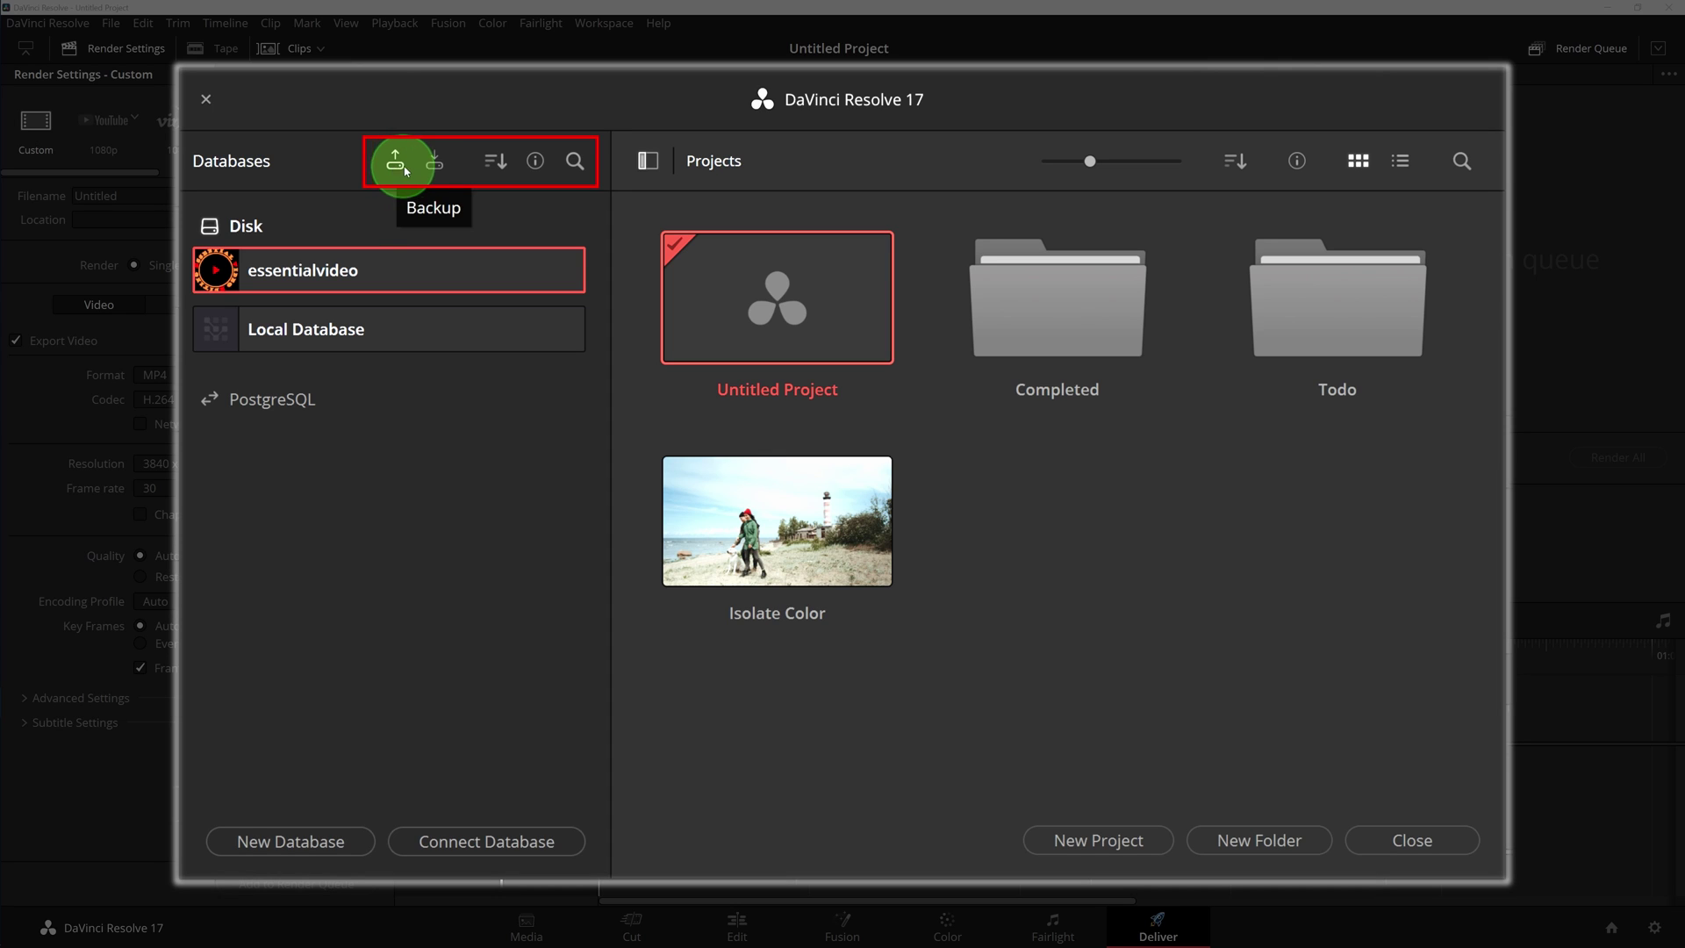
Step: Show status and location for each database, and toggle the database filter on and off
click(491, 161)
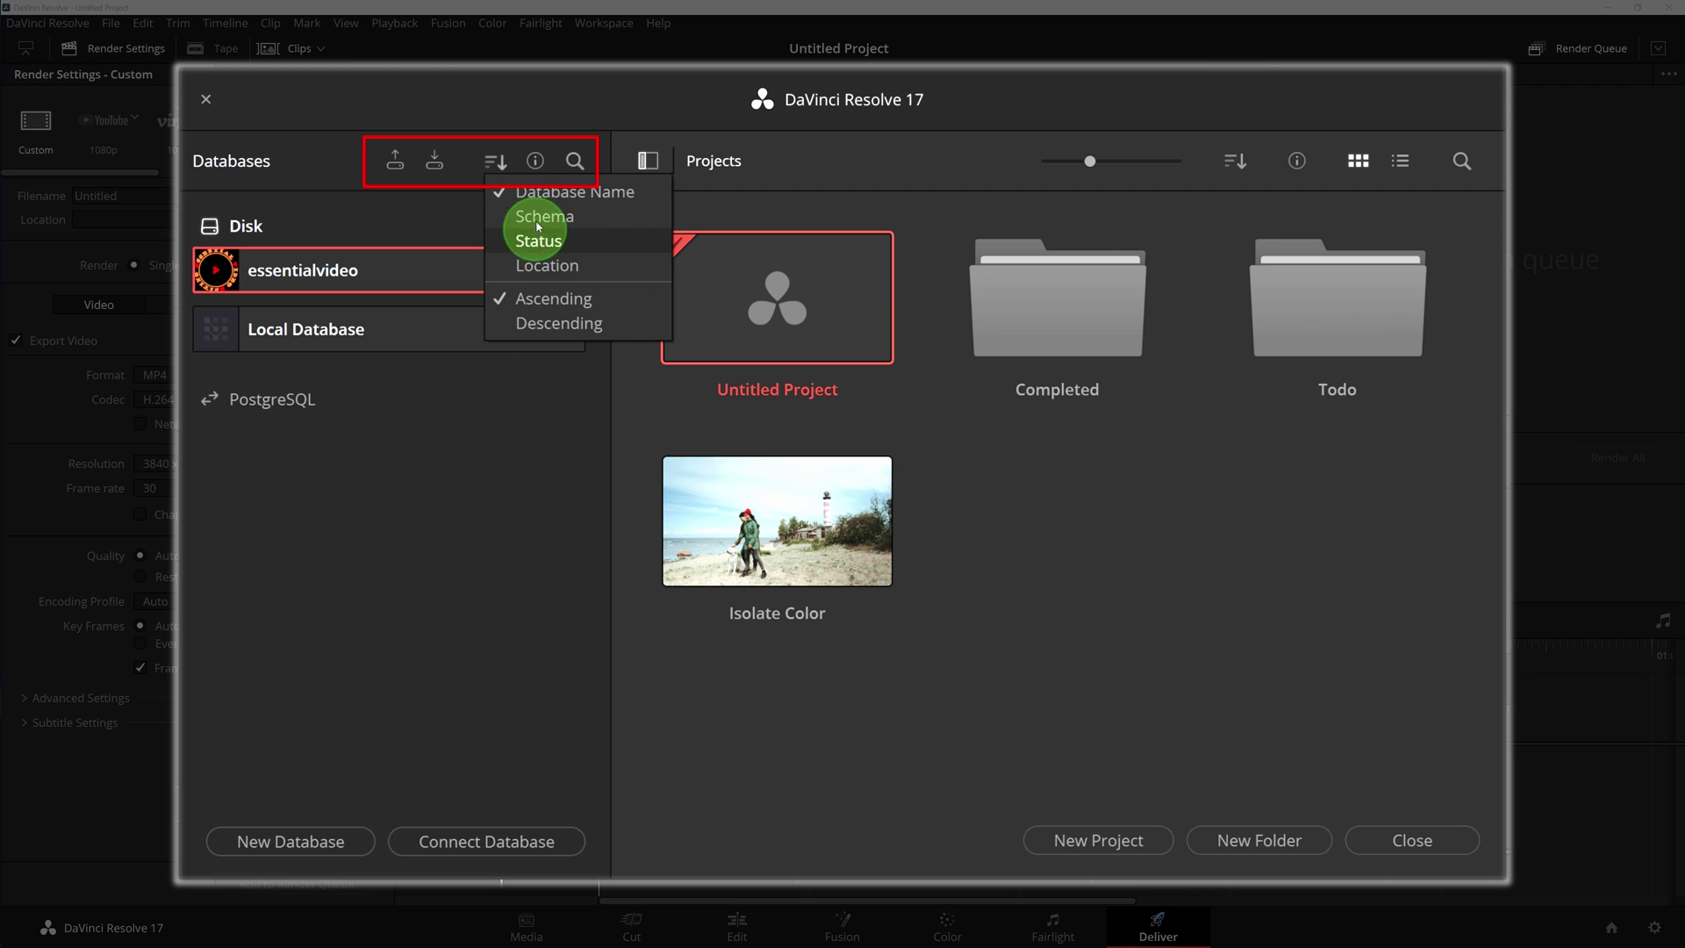
click(535, 162)
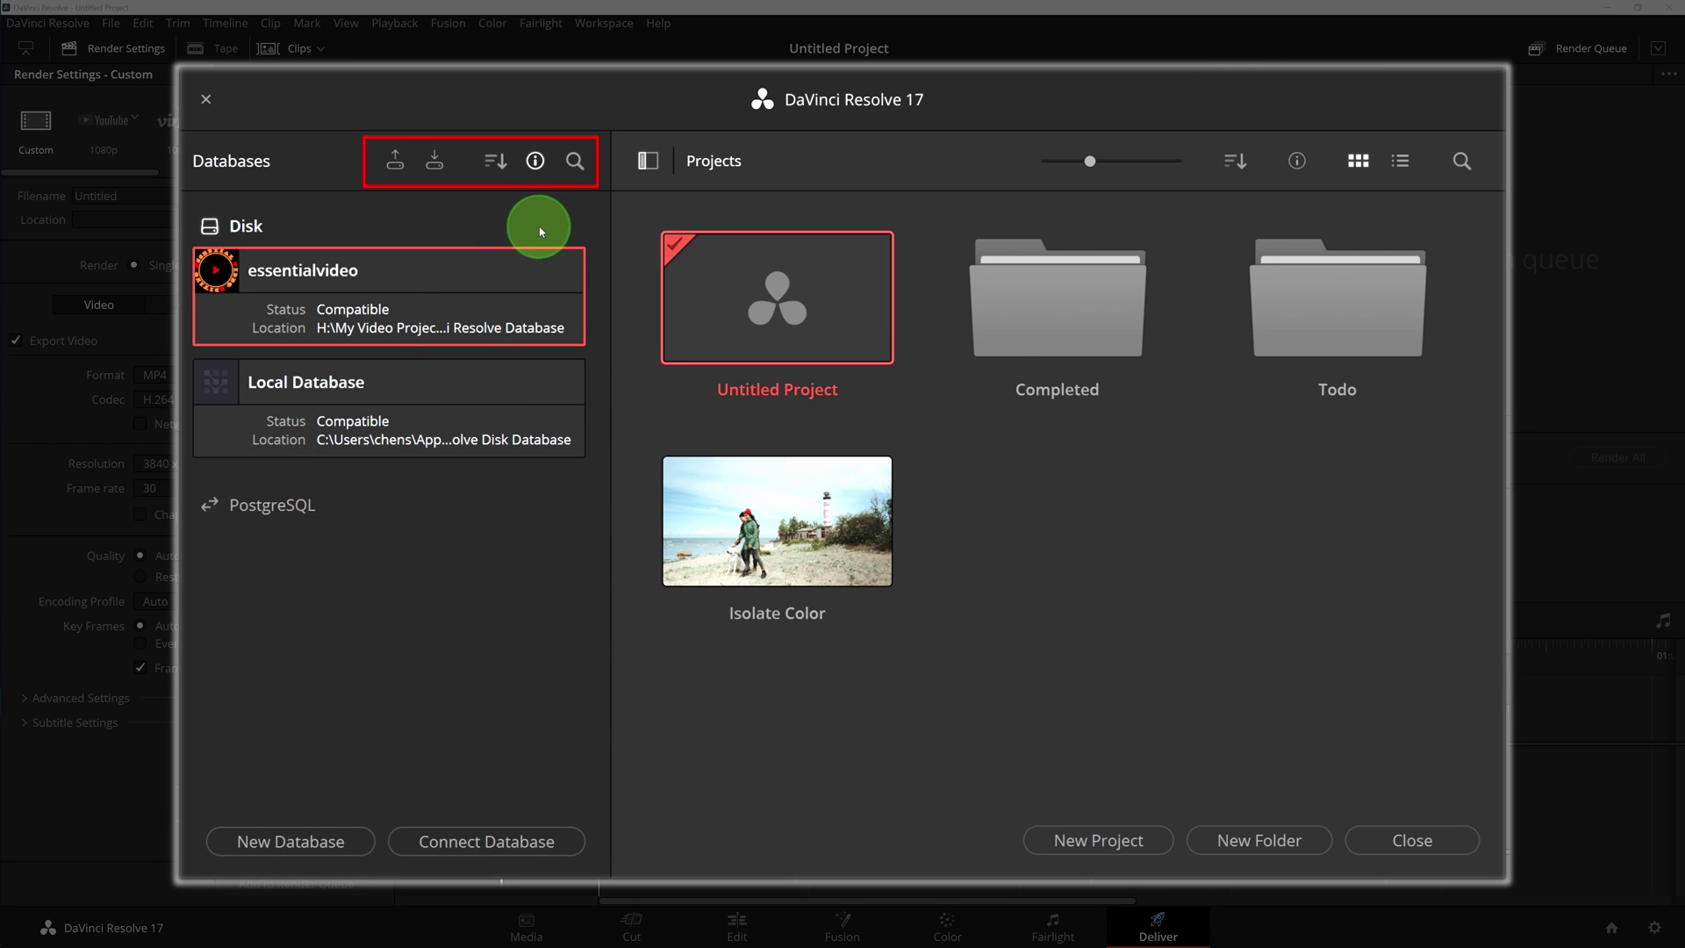
click(576, 163)
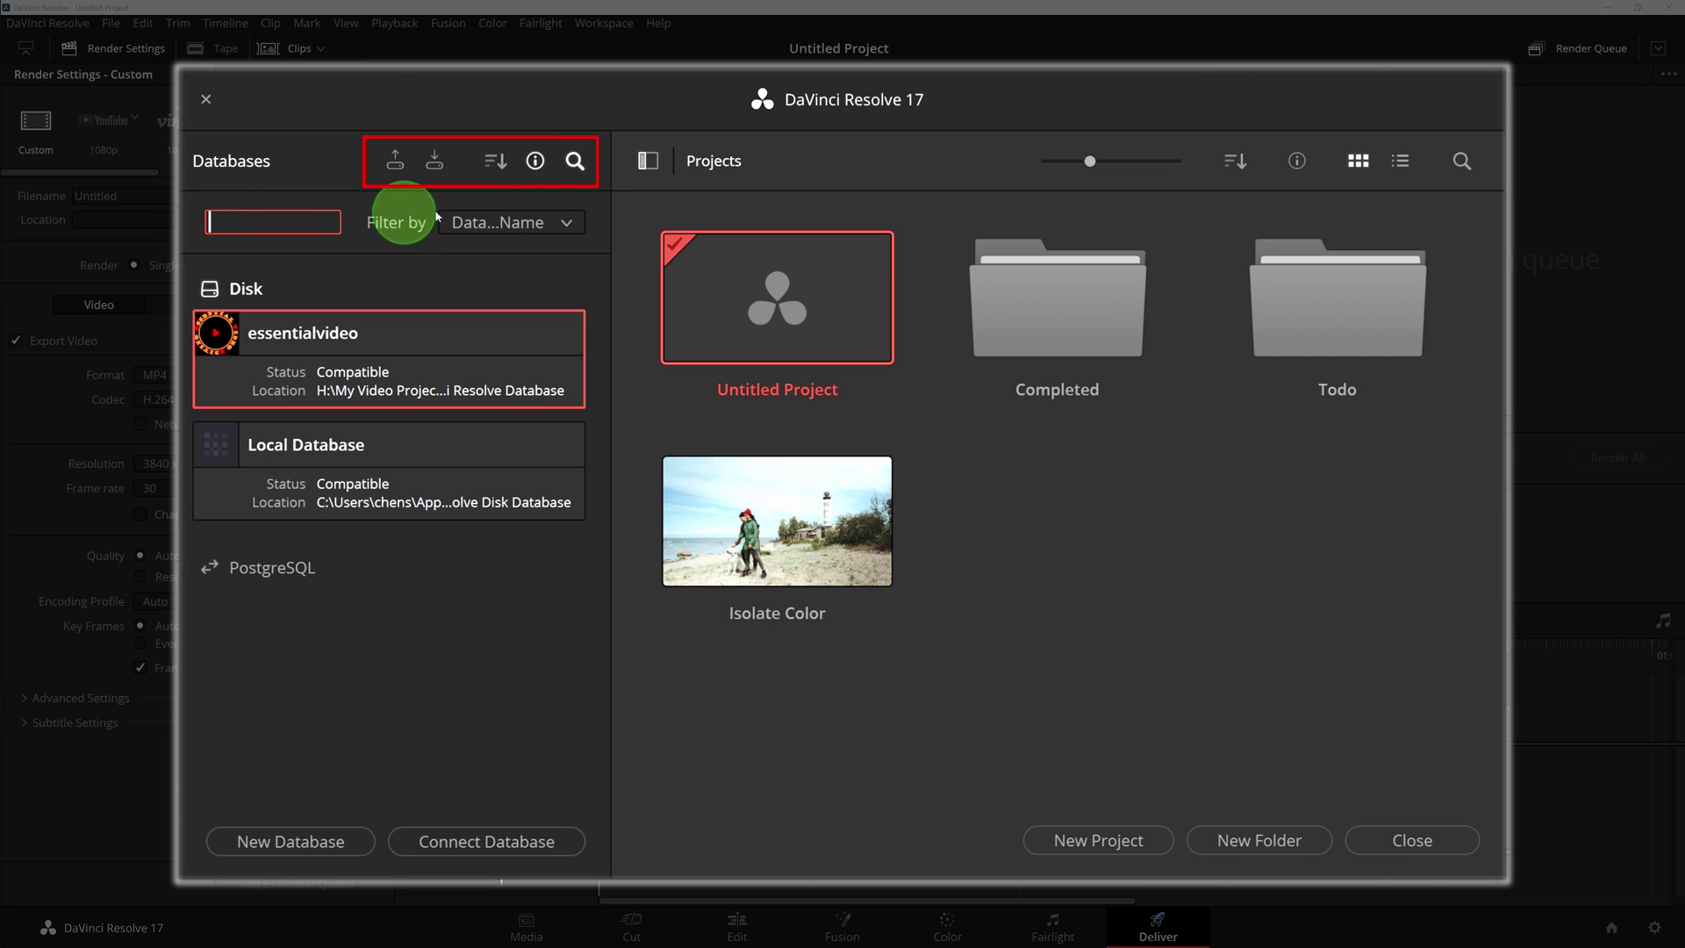
click(576, 163)
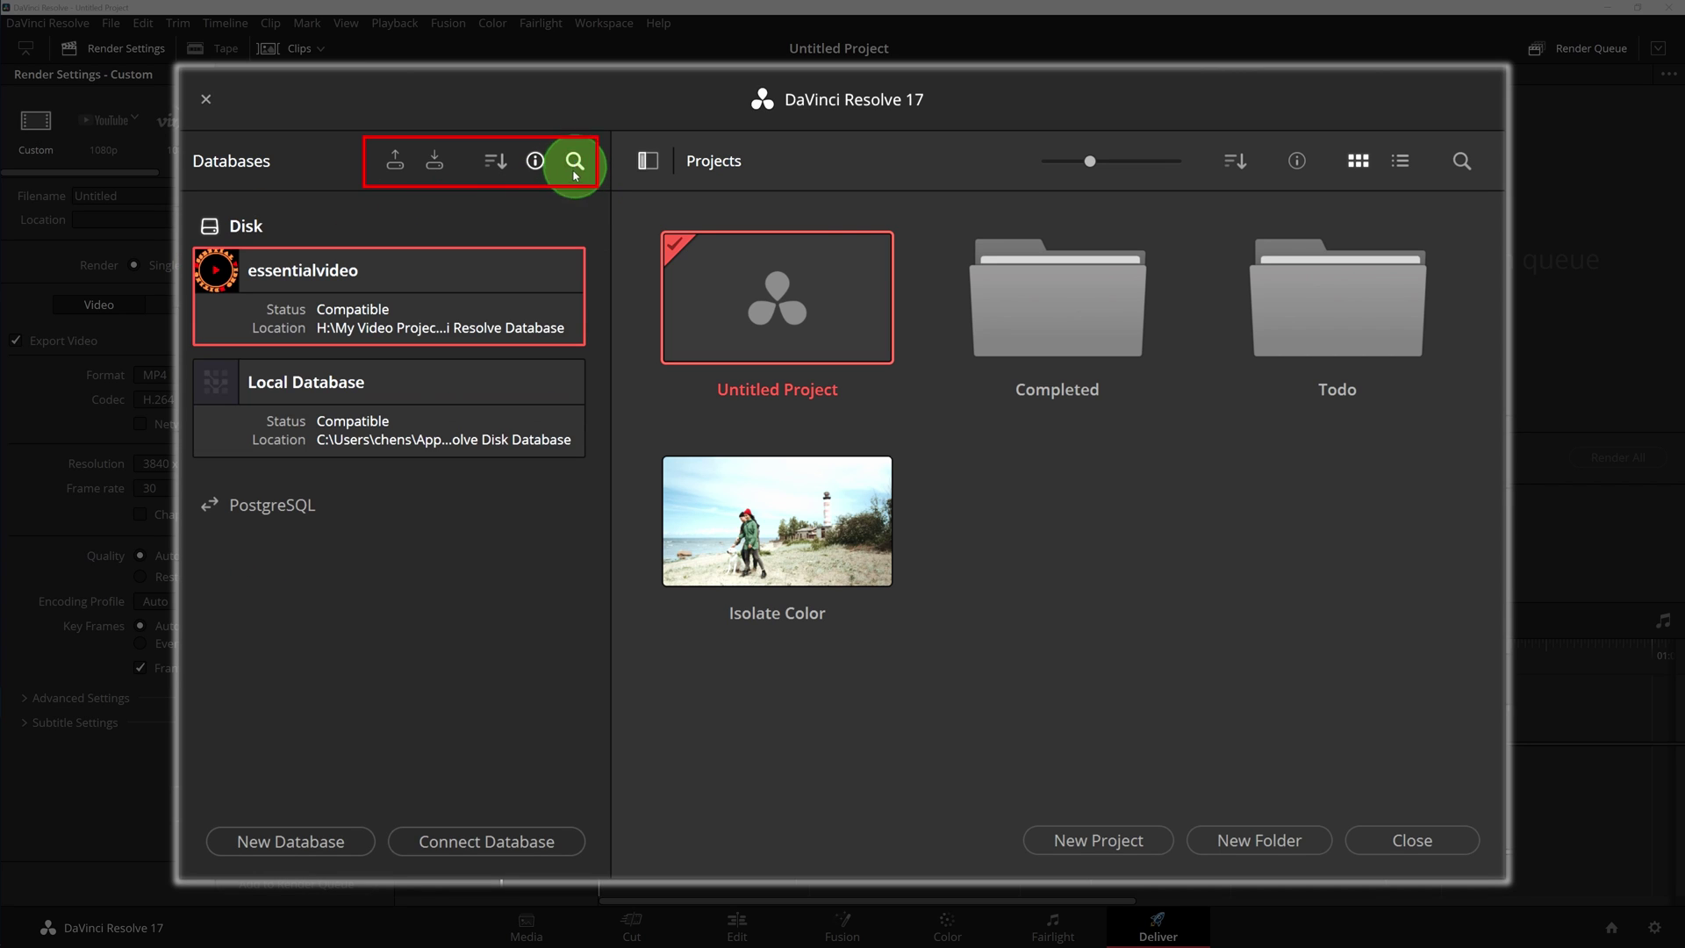
right_click(432, 305)
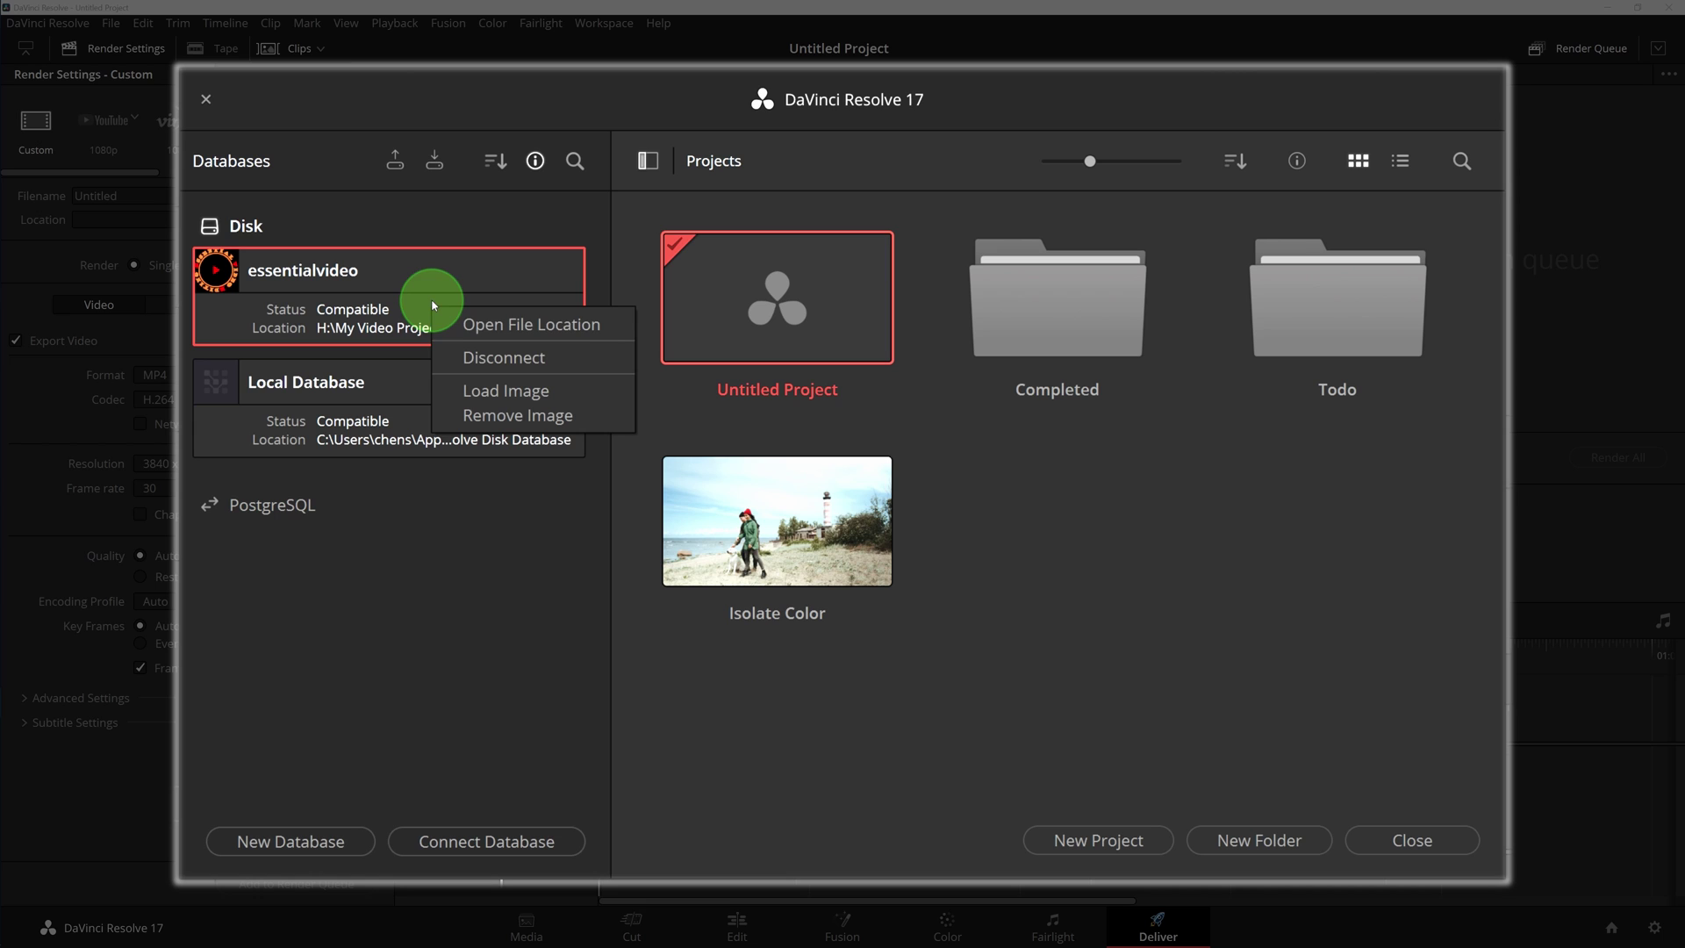
click(540, 330)
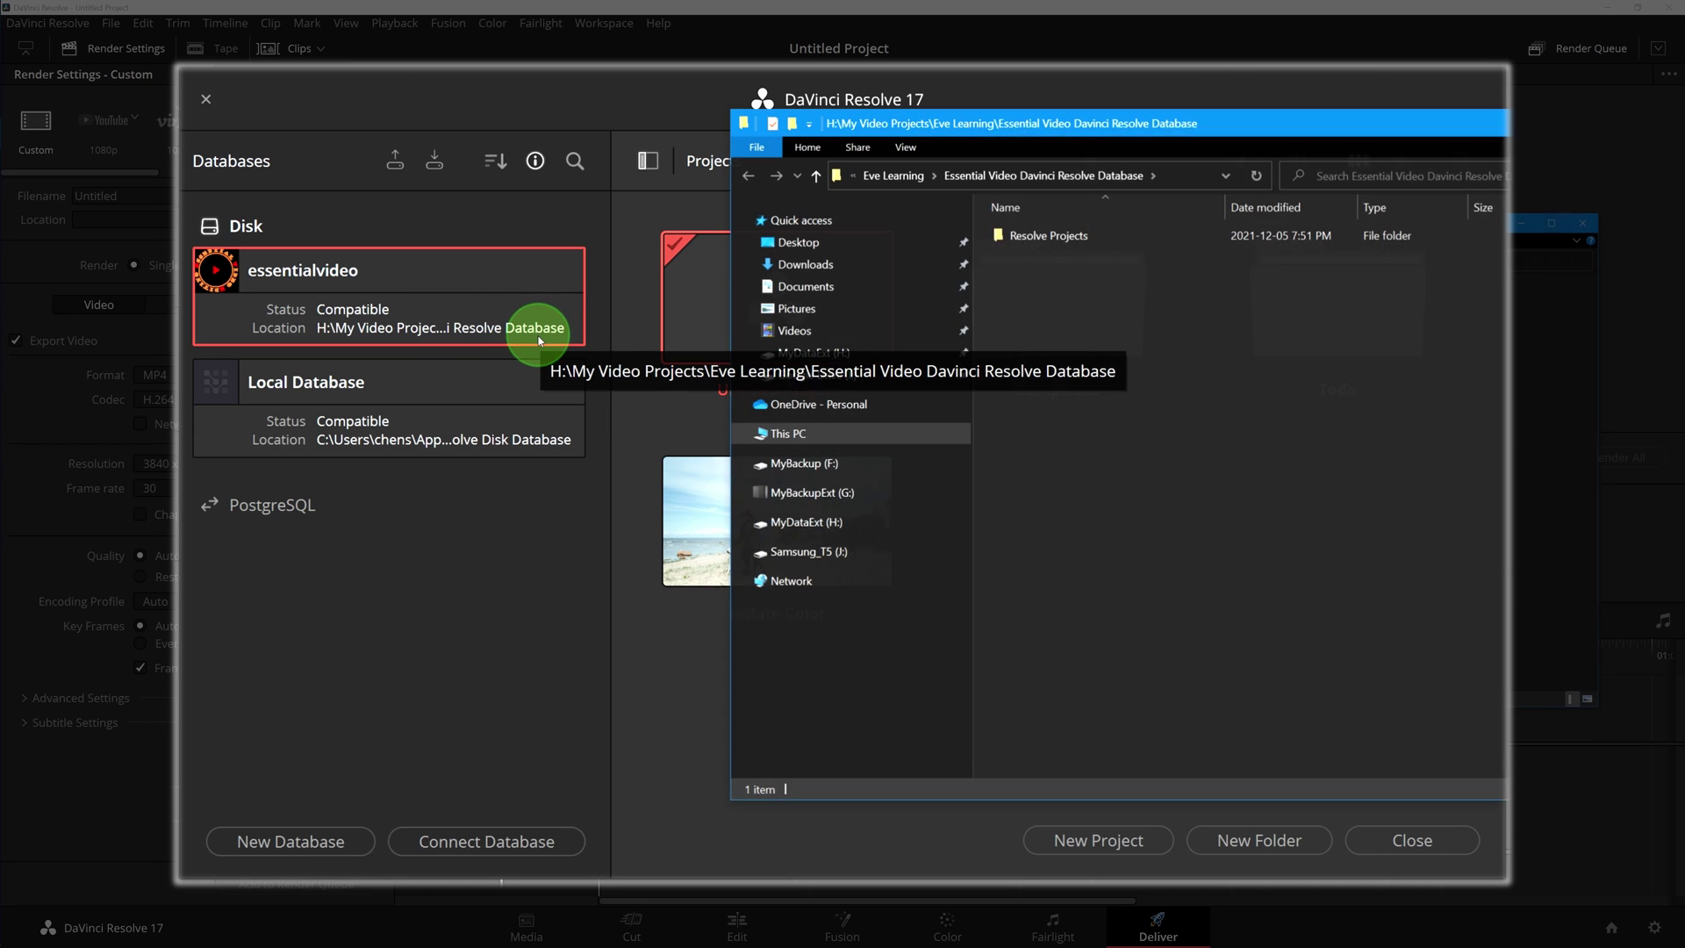
drag(1234, 122, 977, 178)
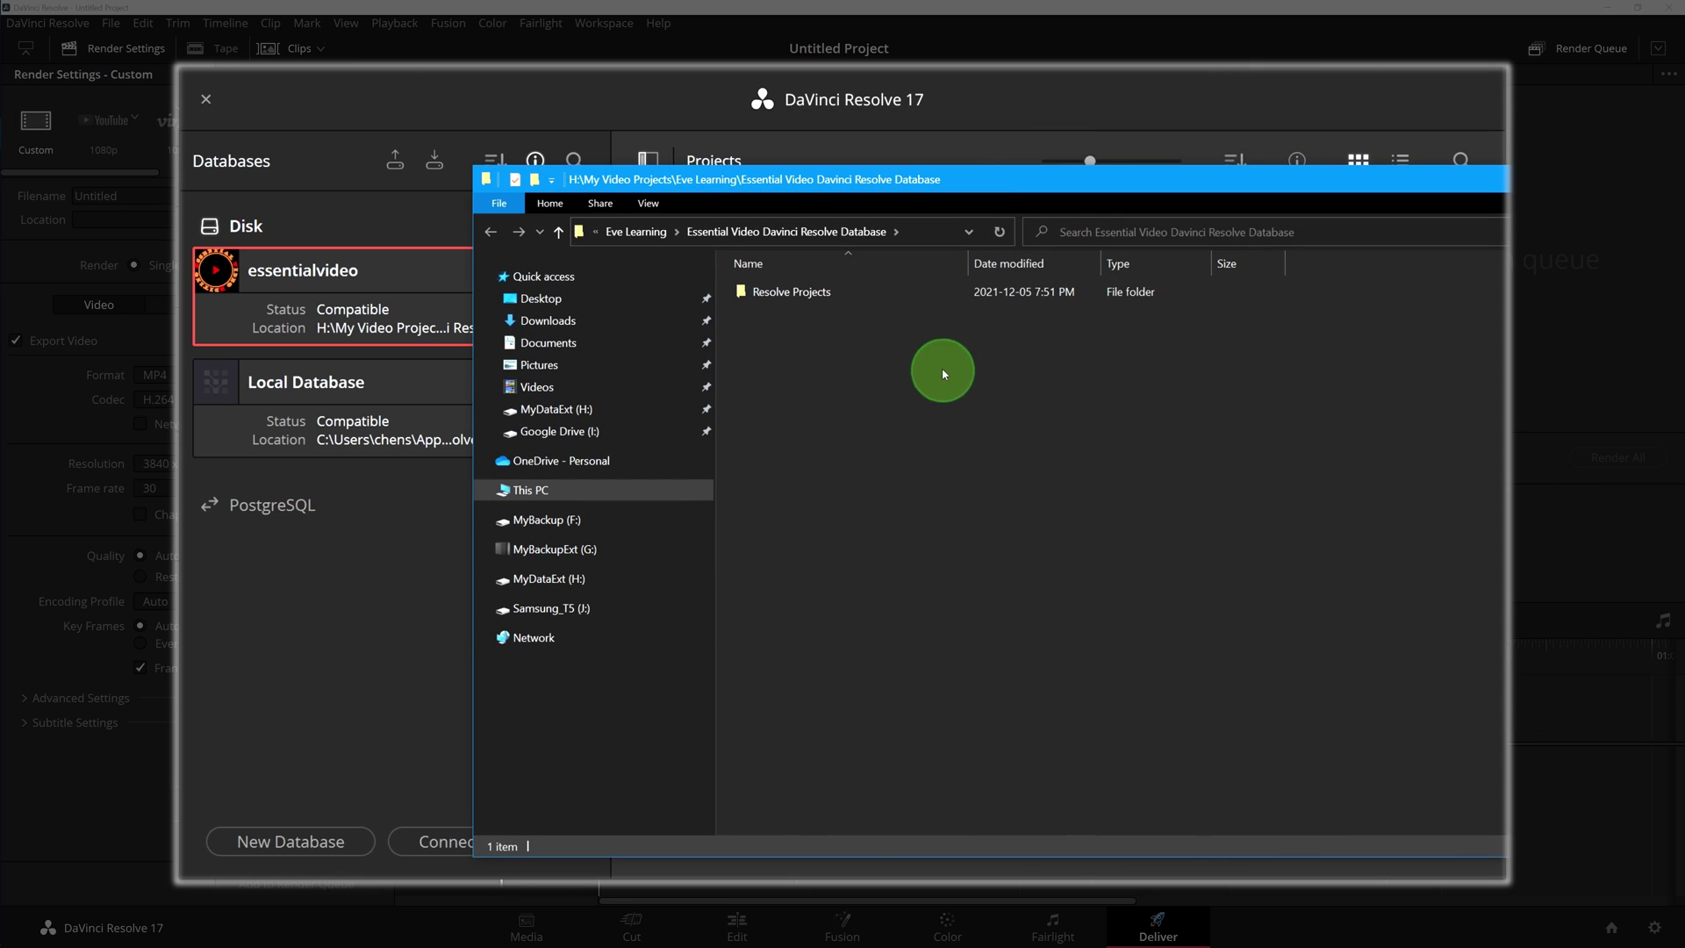
double_click(795, 293)
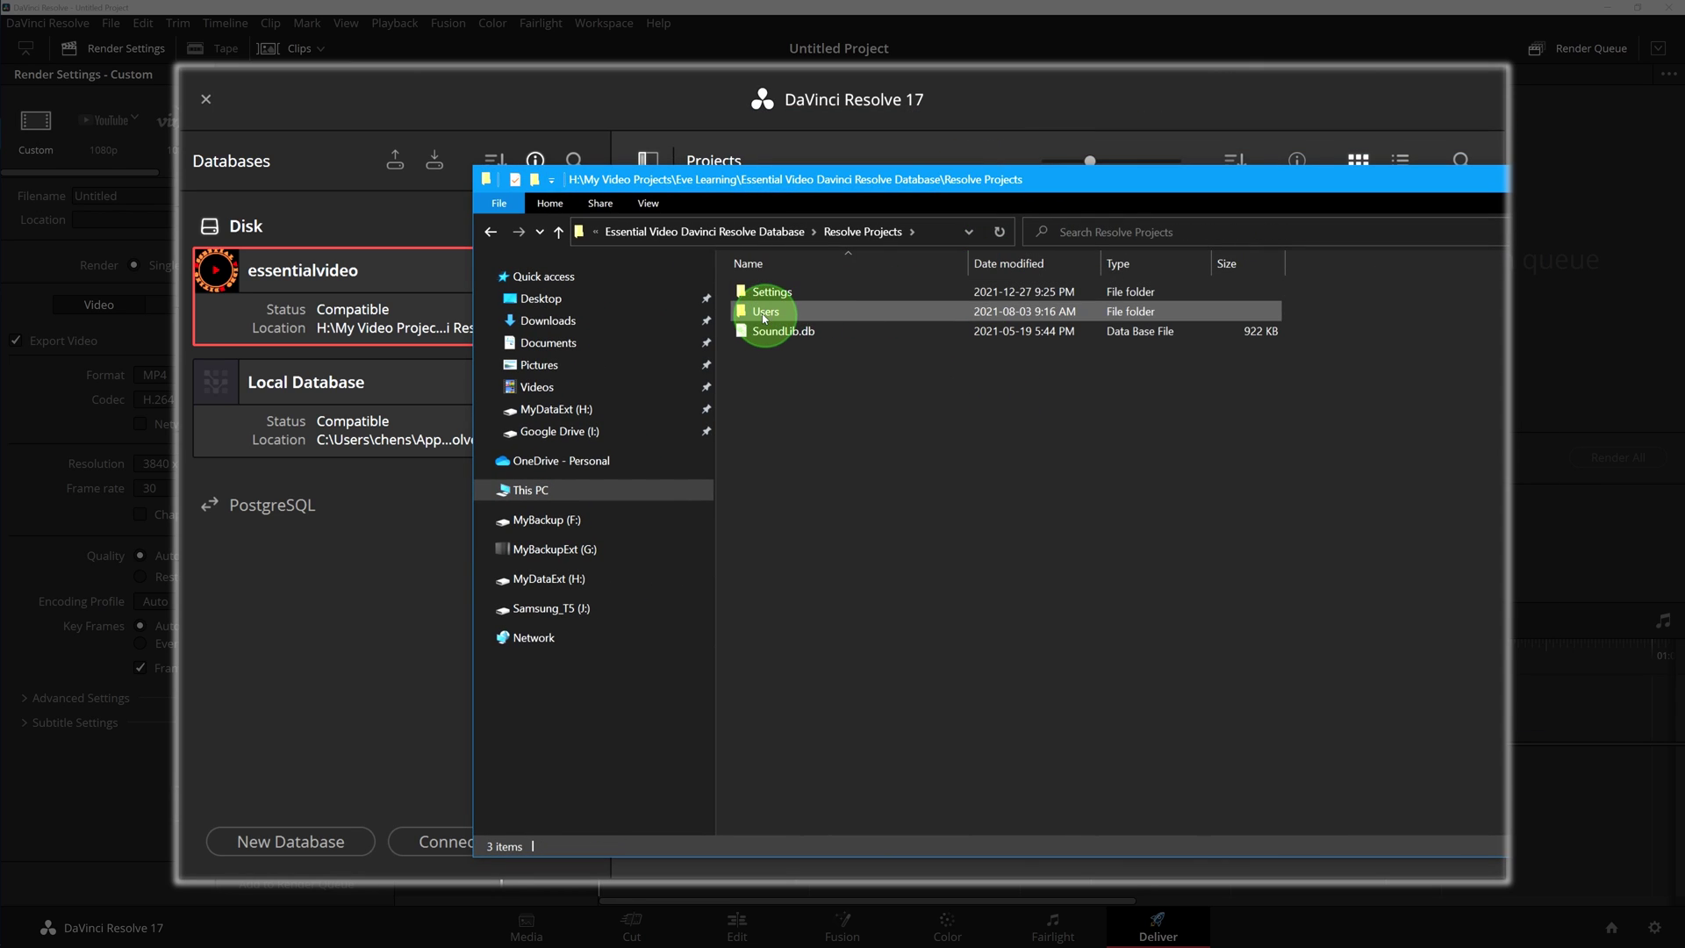
double_click(772, 312)
double_click(788, 313)
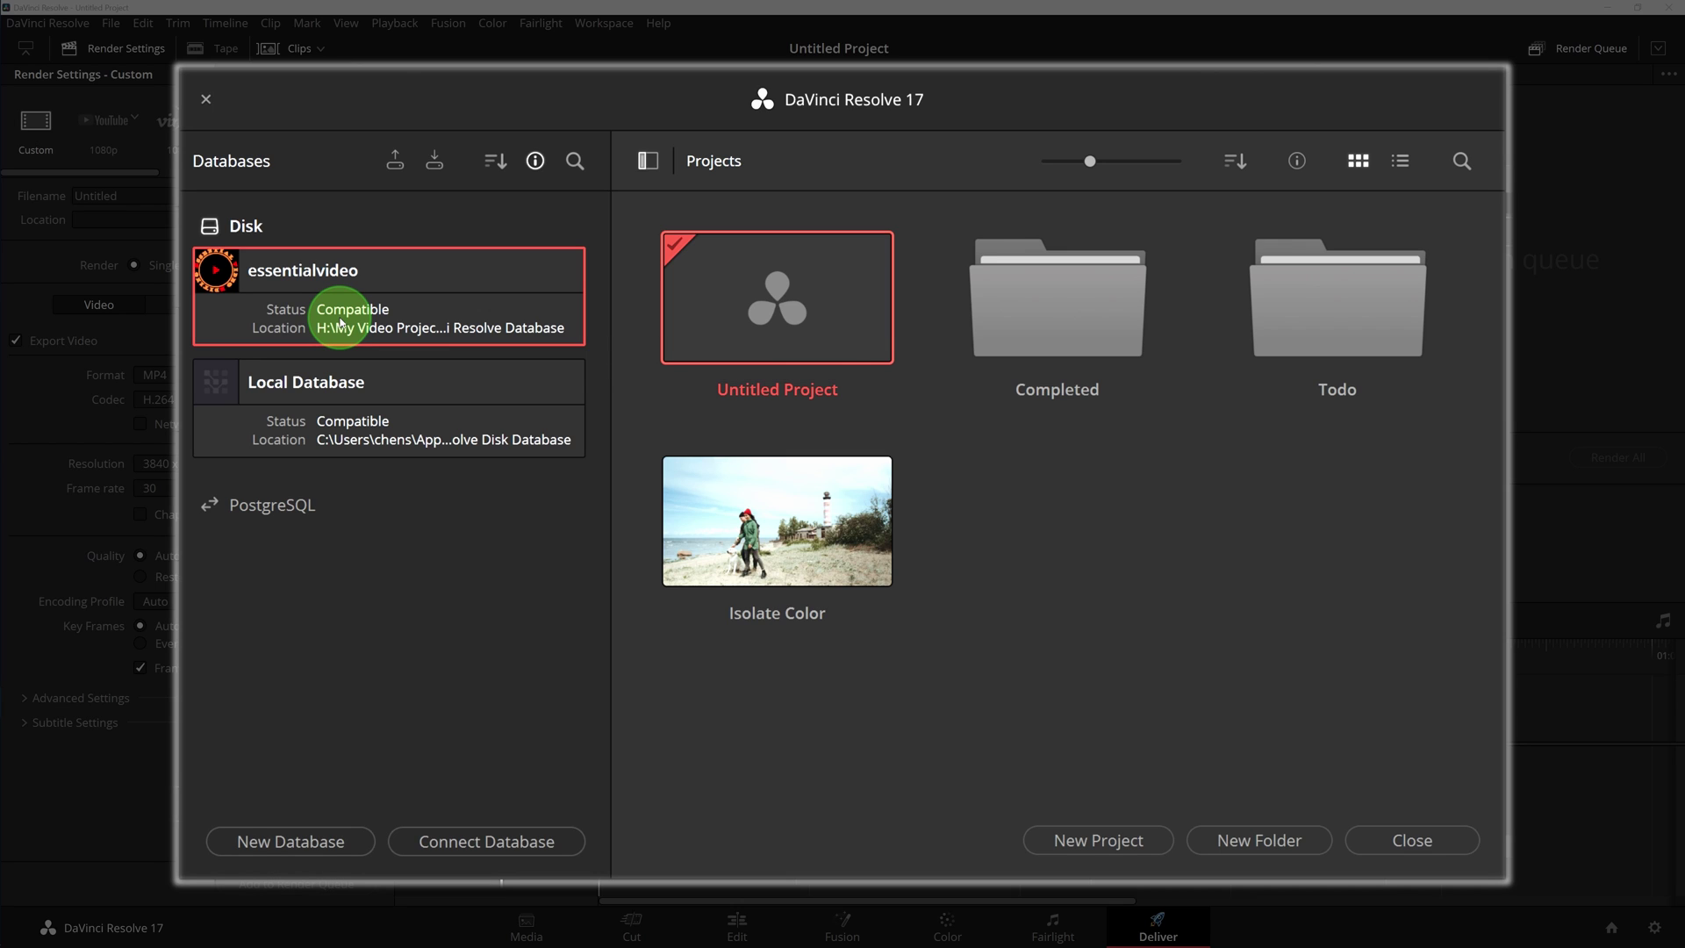
Step: Create disk database get_started in a new folder H:\DaVinci Resolve\Database - Get Started
click(307, 844)
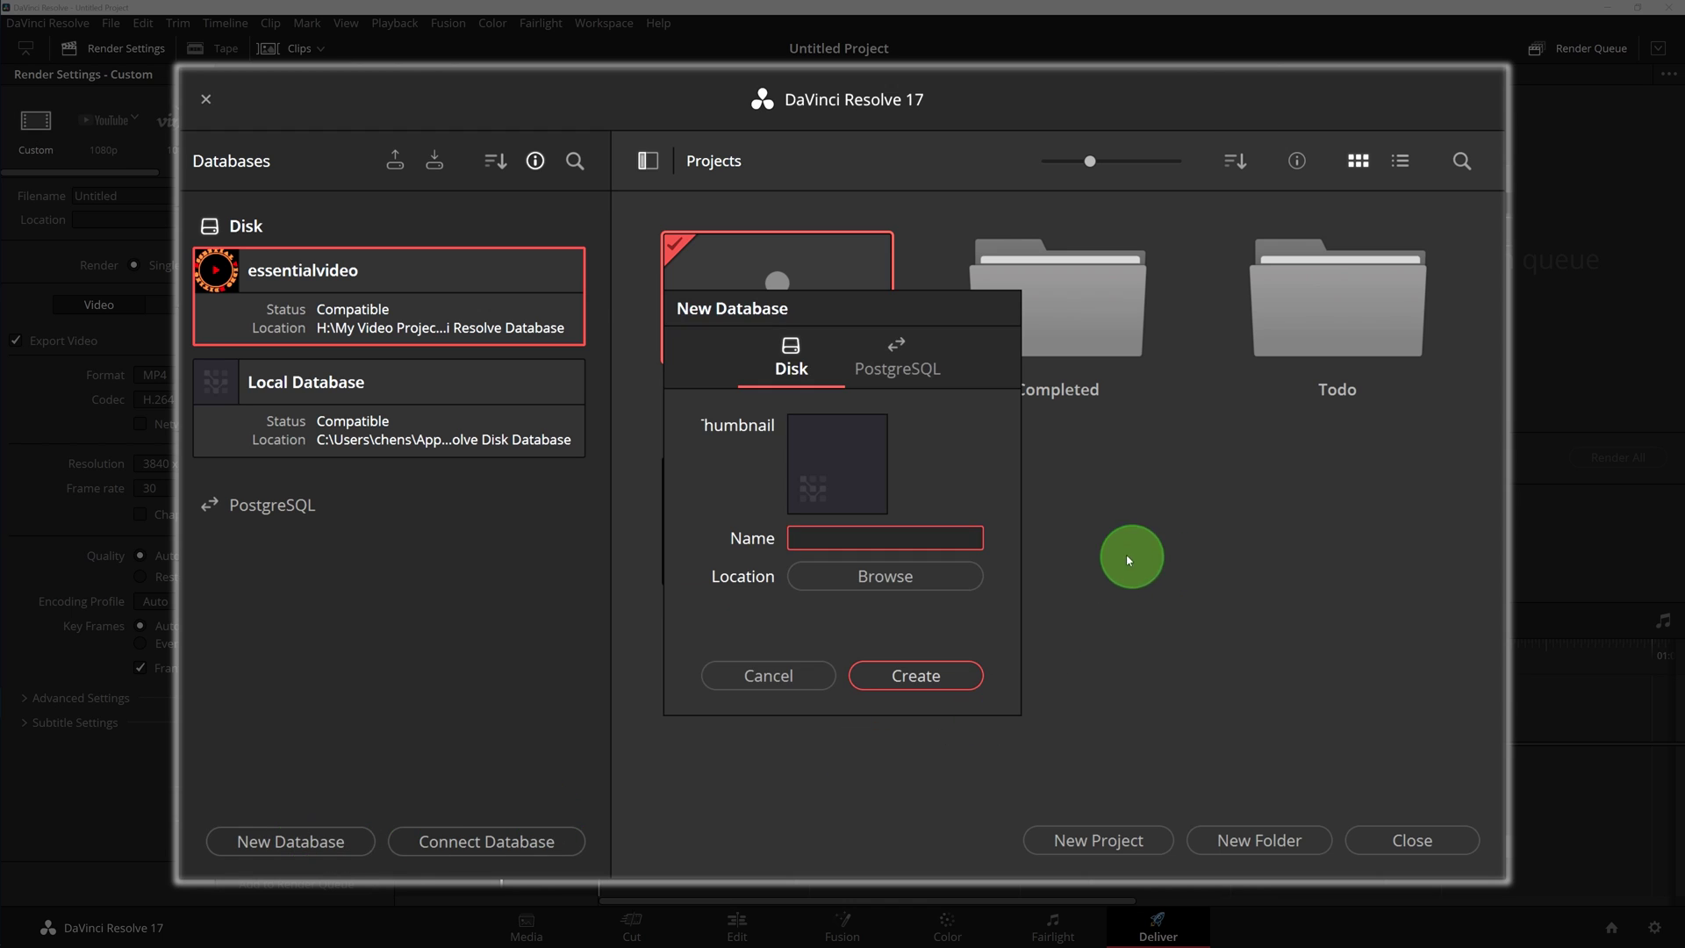
text(get_started)
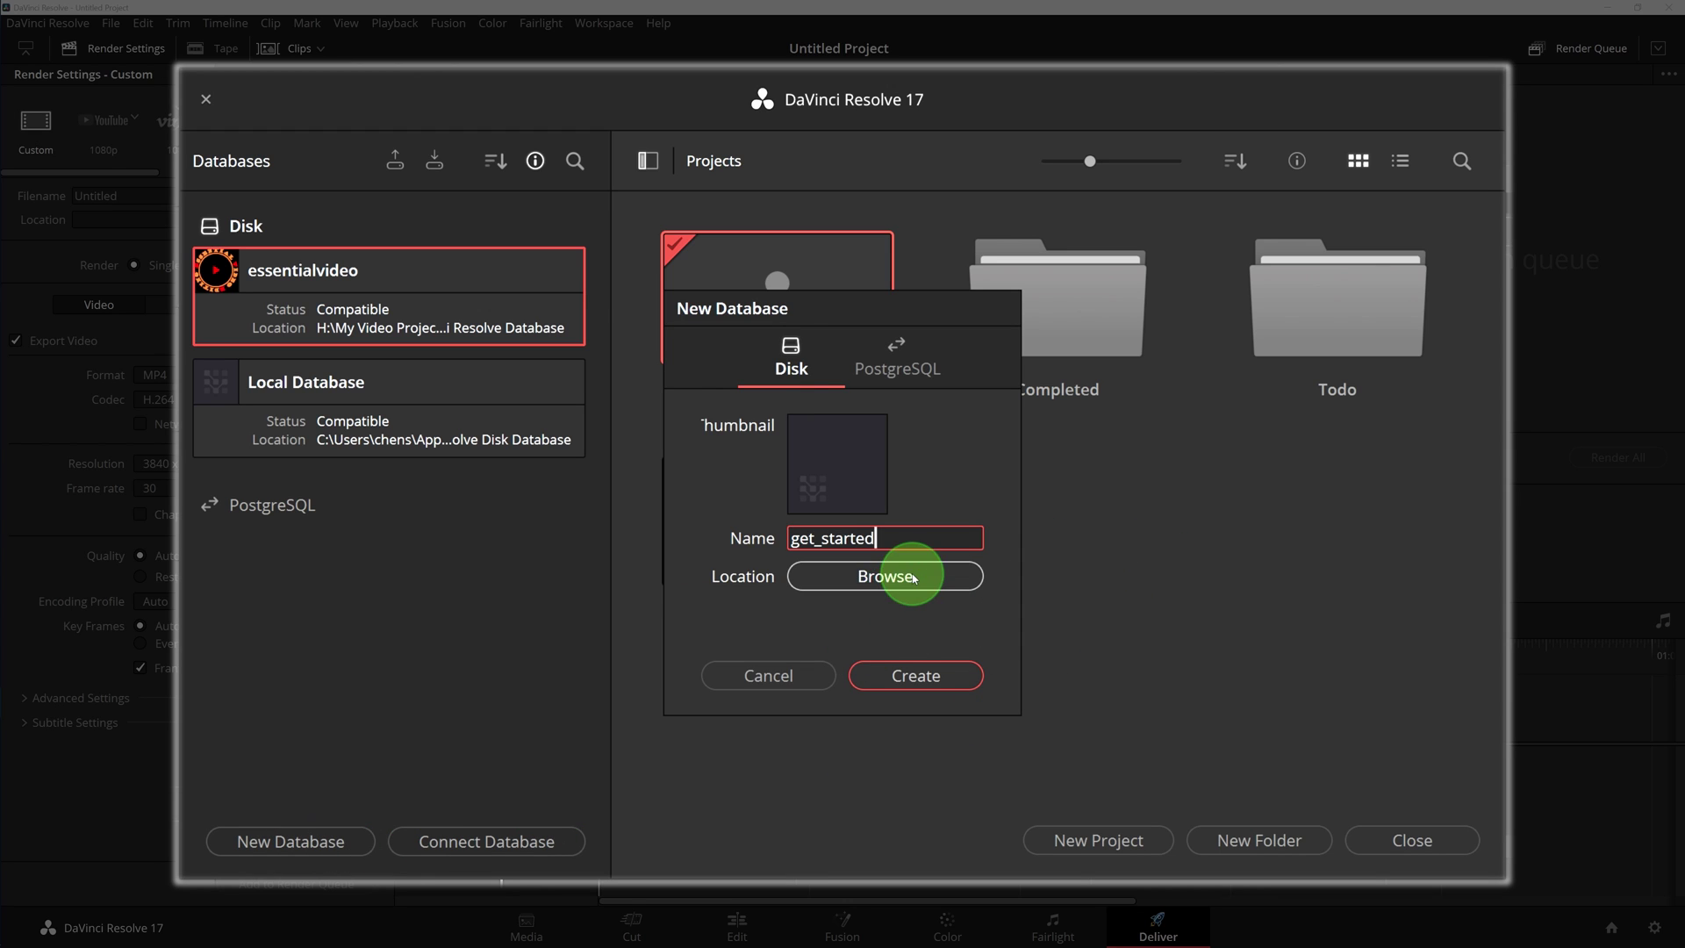
click(914, 575)
double_click(732, 457)
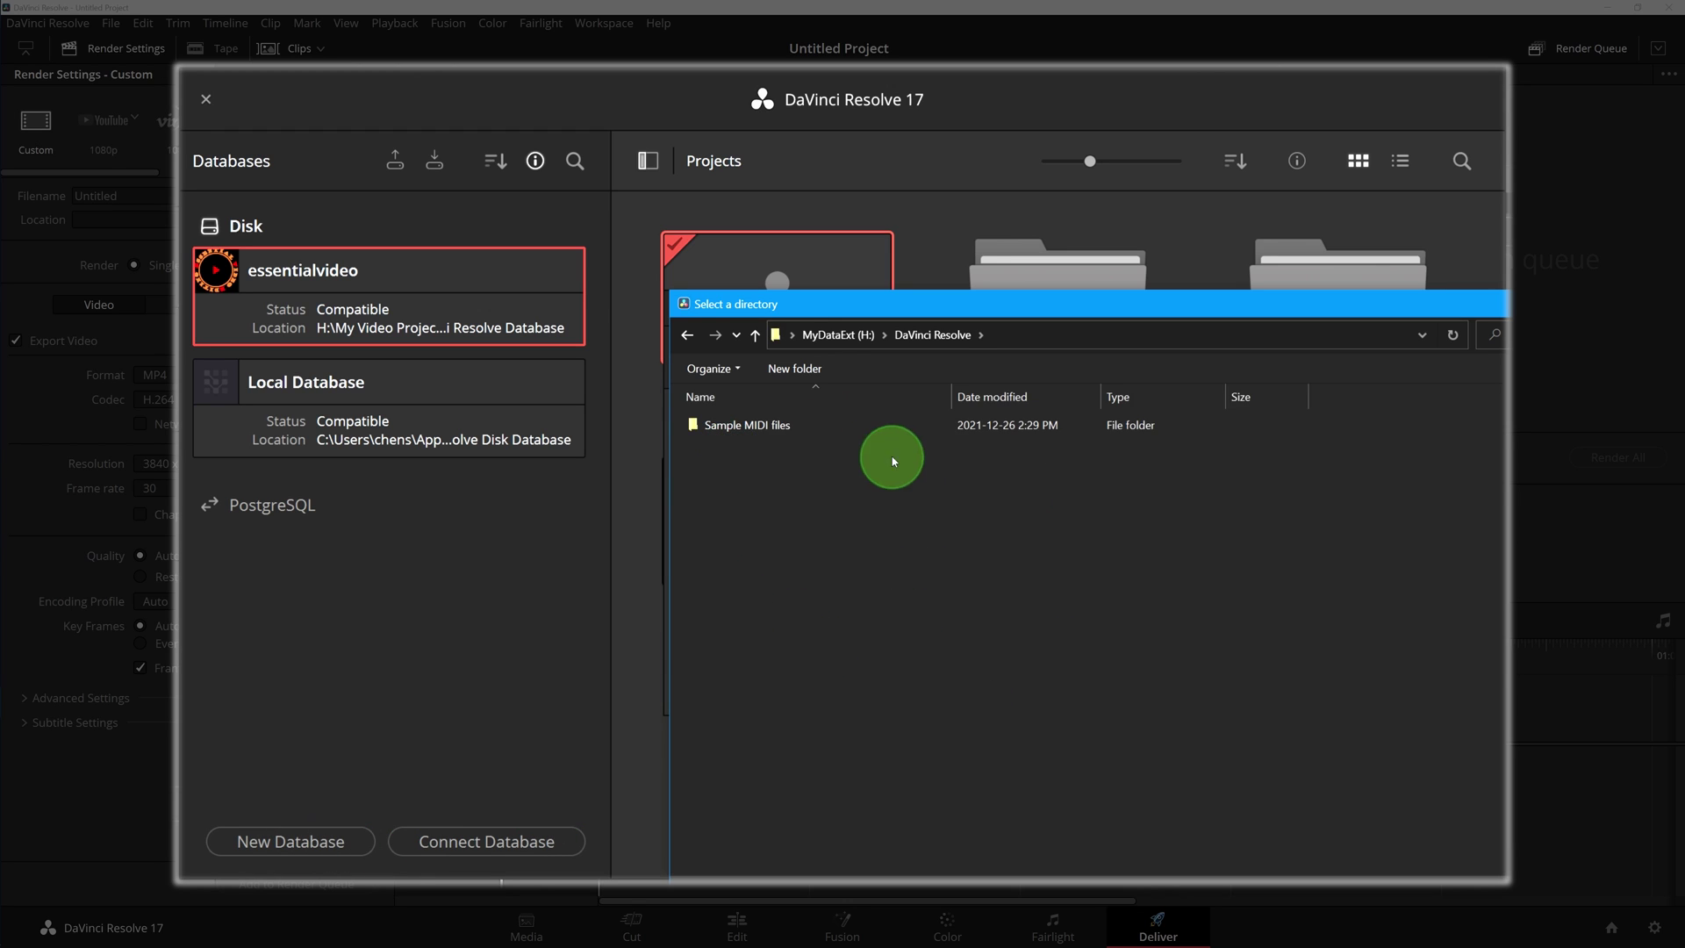
key(ctrl+shift+n)
text(Database)
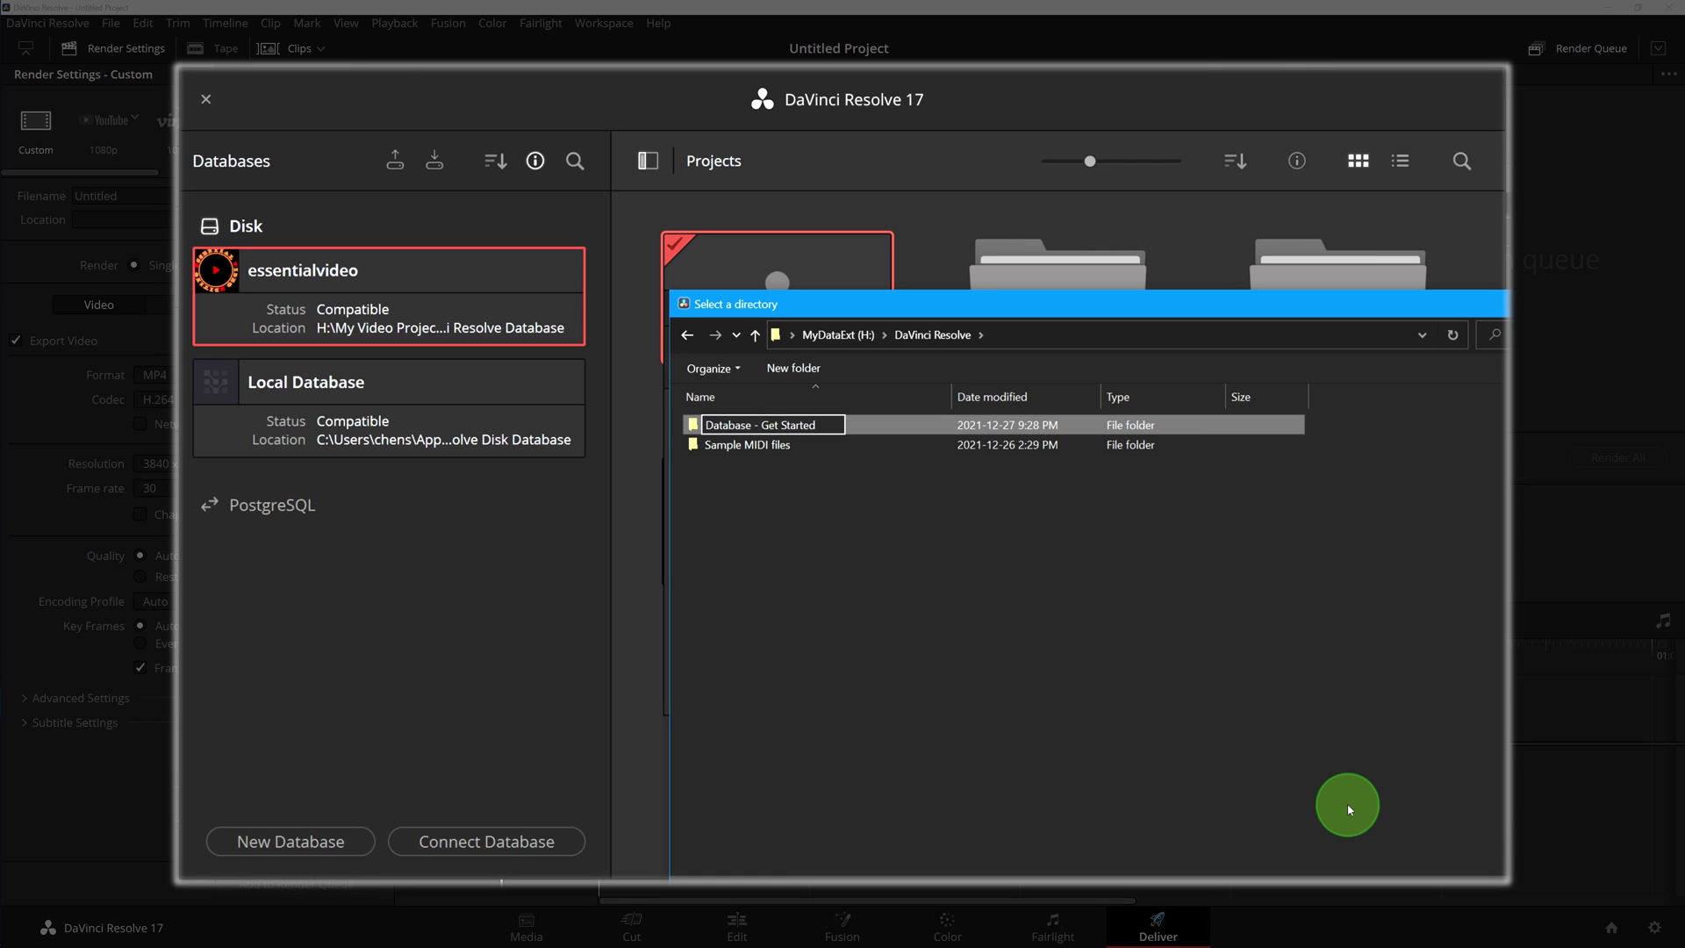
text( - Get Started)
key(Return)
double_click(810, 423)
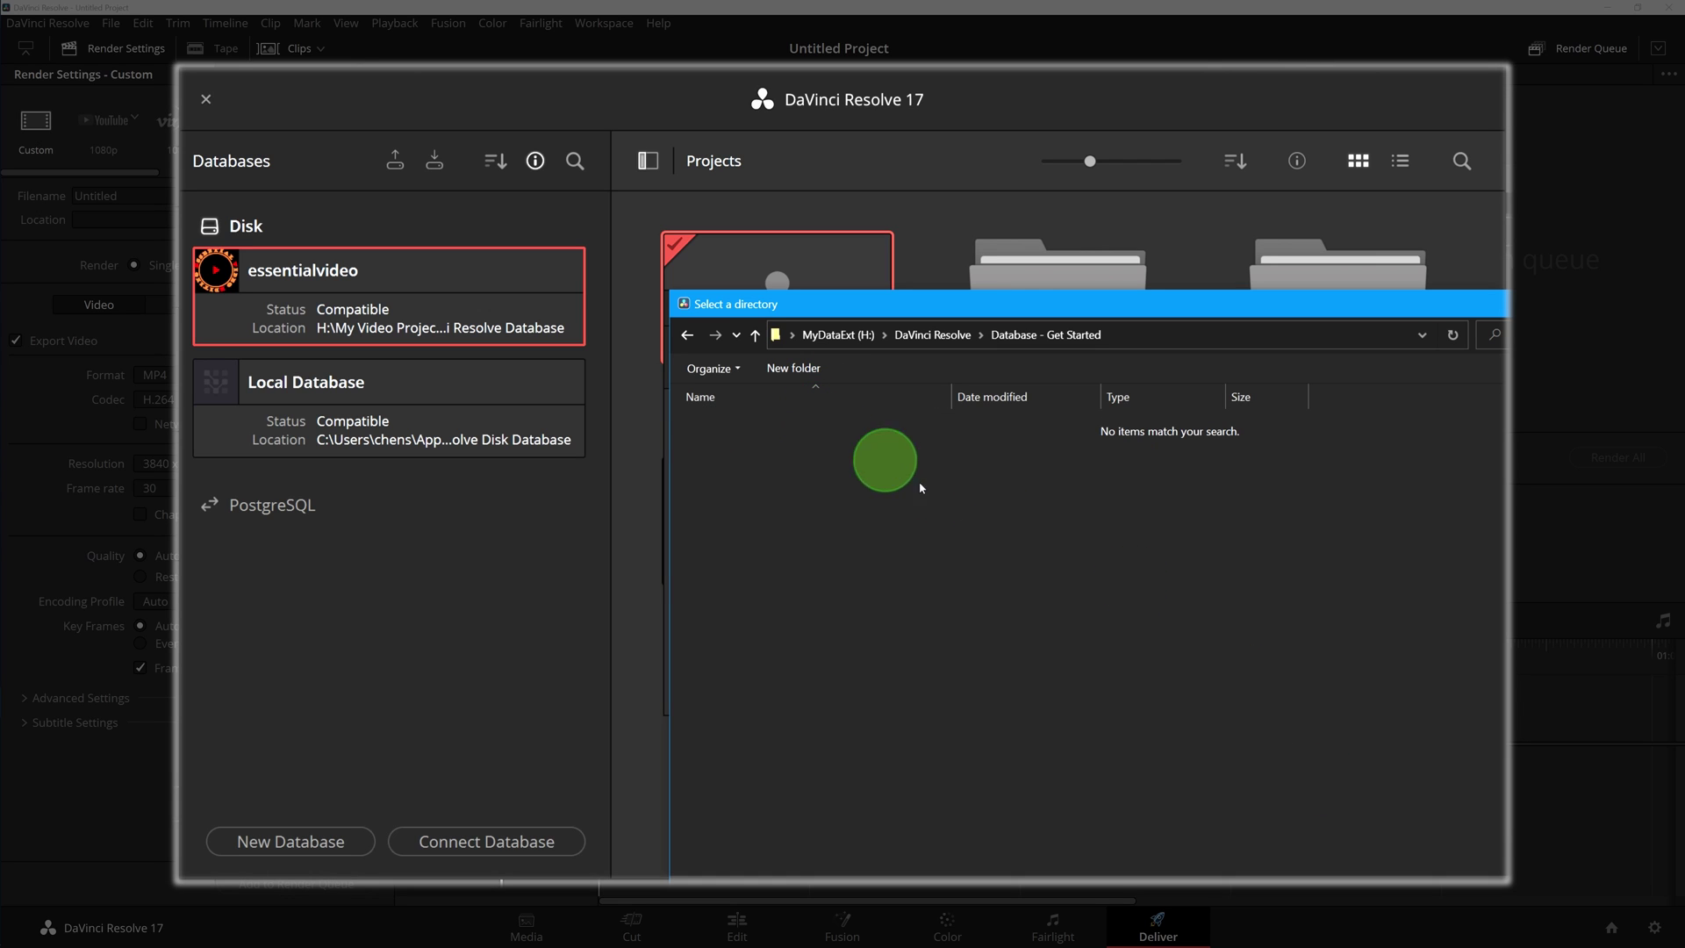
click(1314, 845)
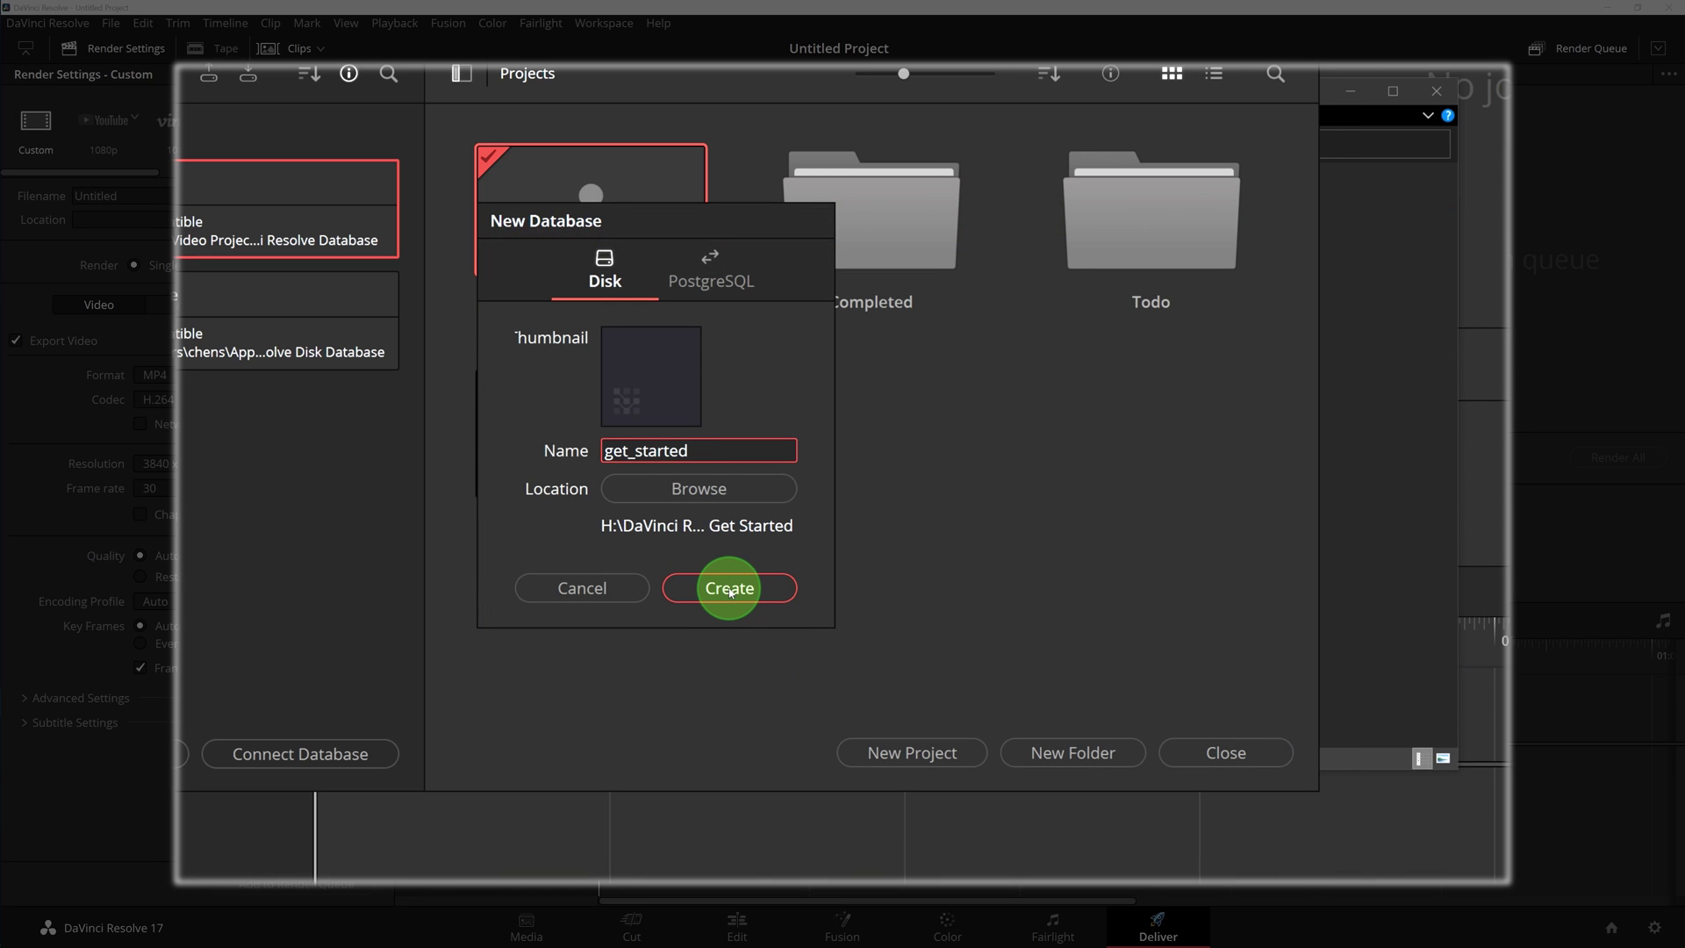
click(733, 594)
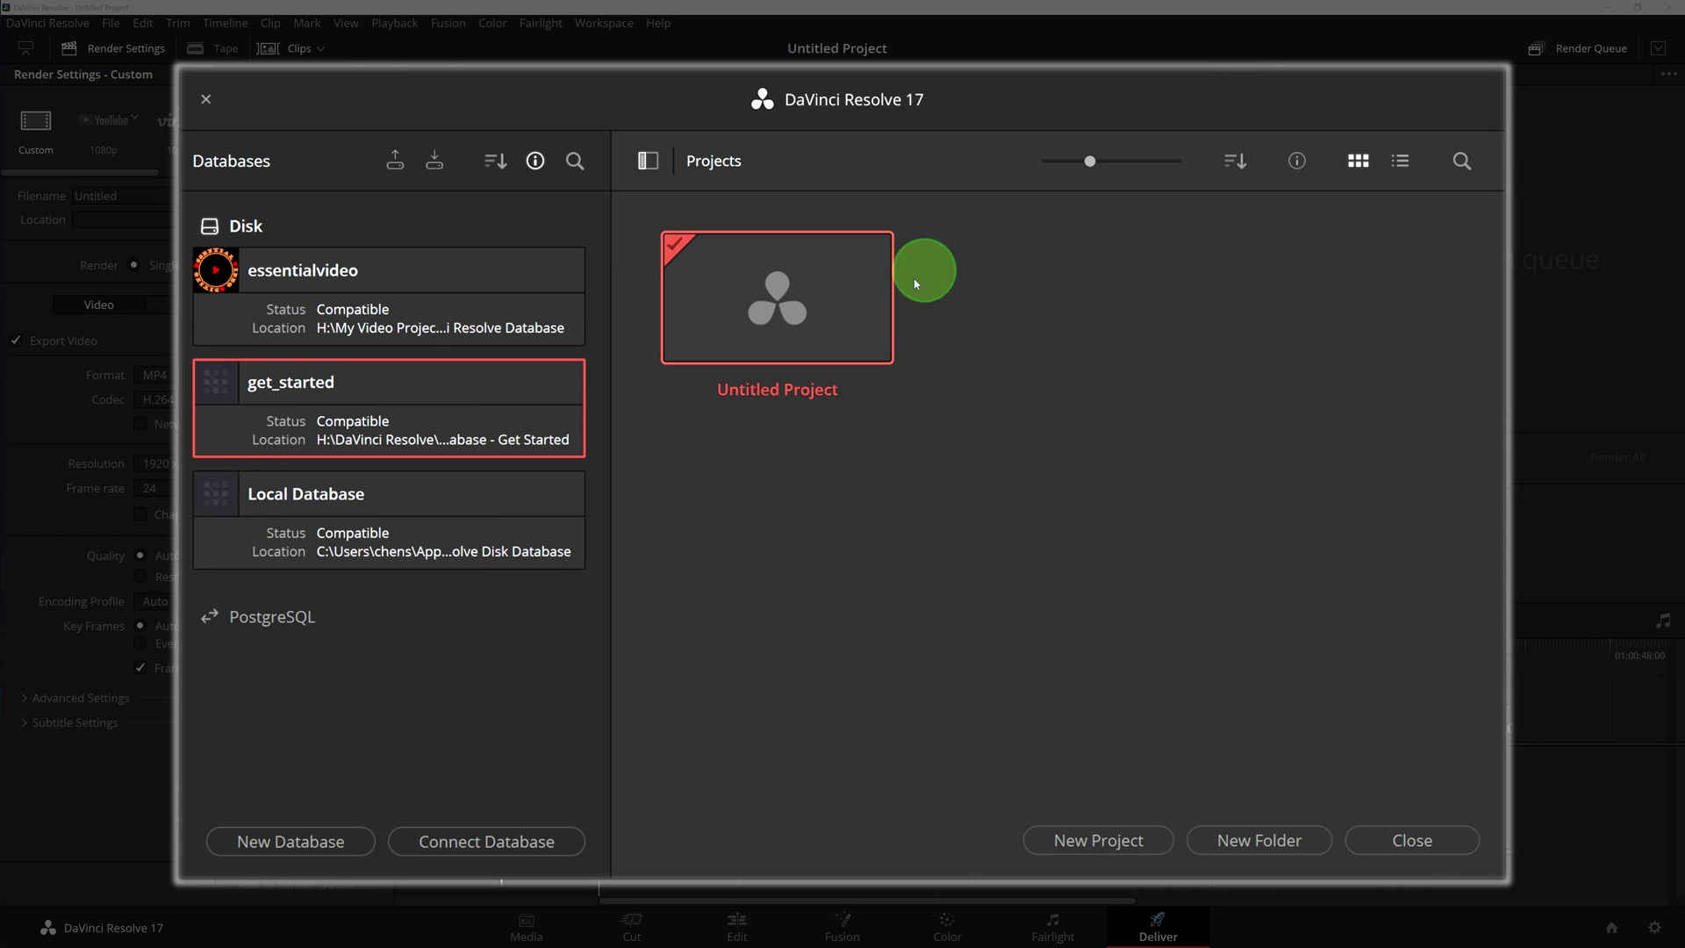
Step: Set Davinci Resolve Logo.png as the get_started database's thumbnail image
right_click(351, 391)
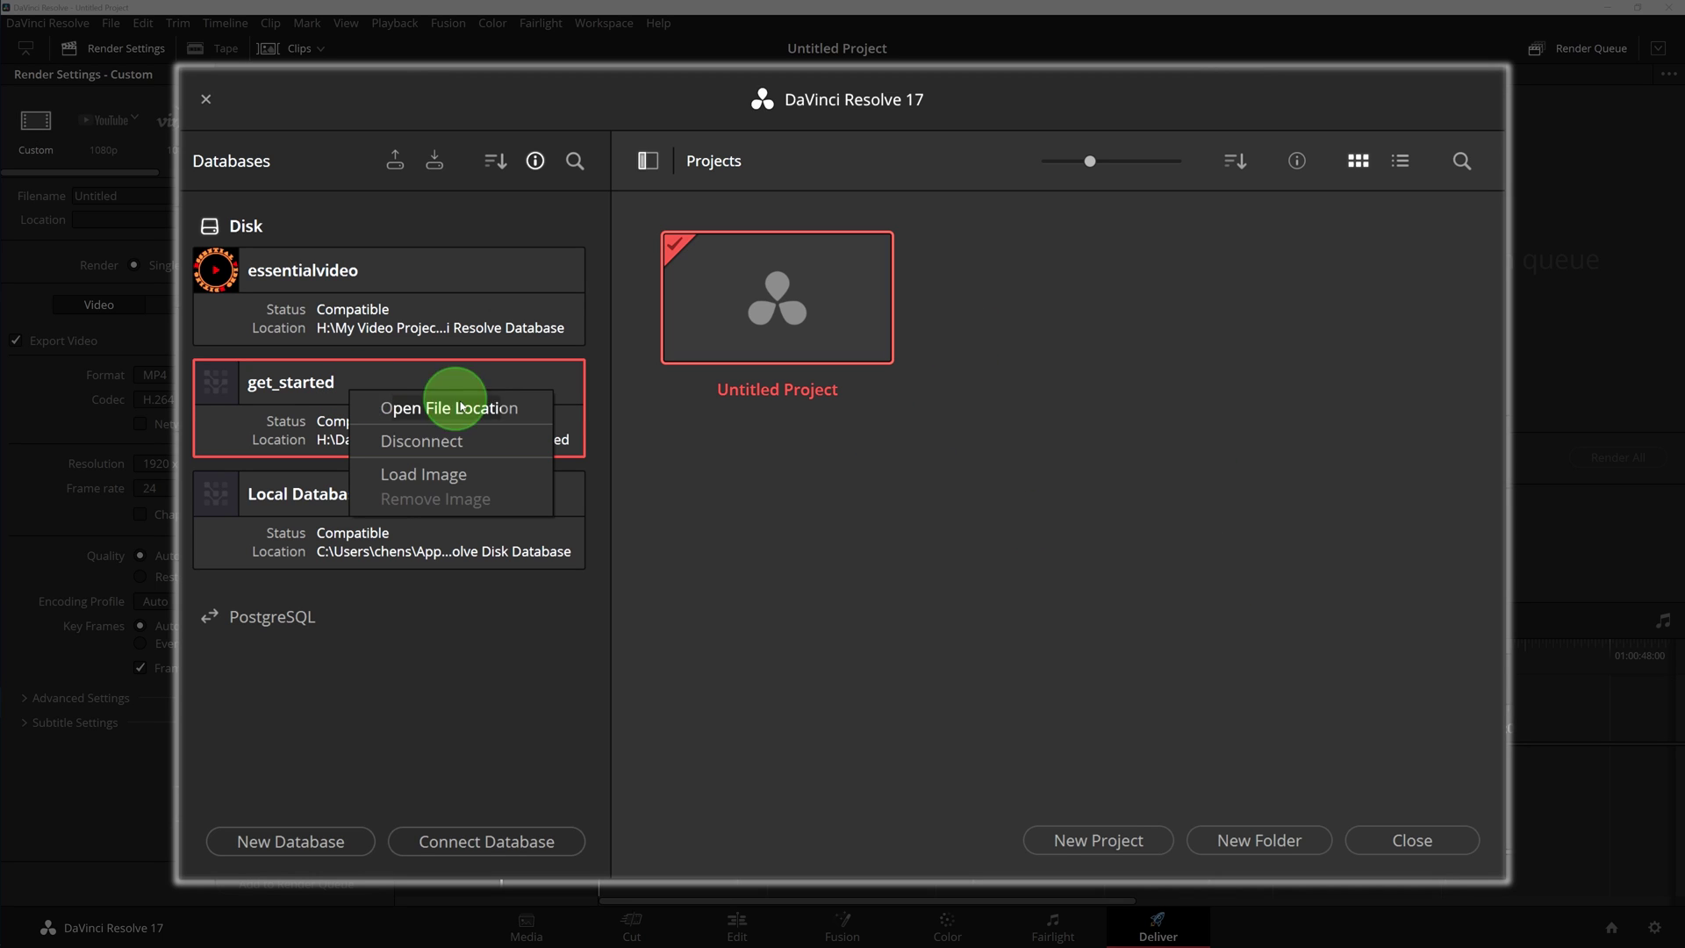
click(450, 476)
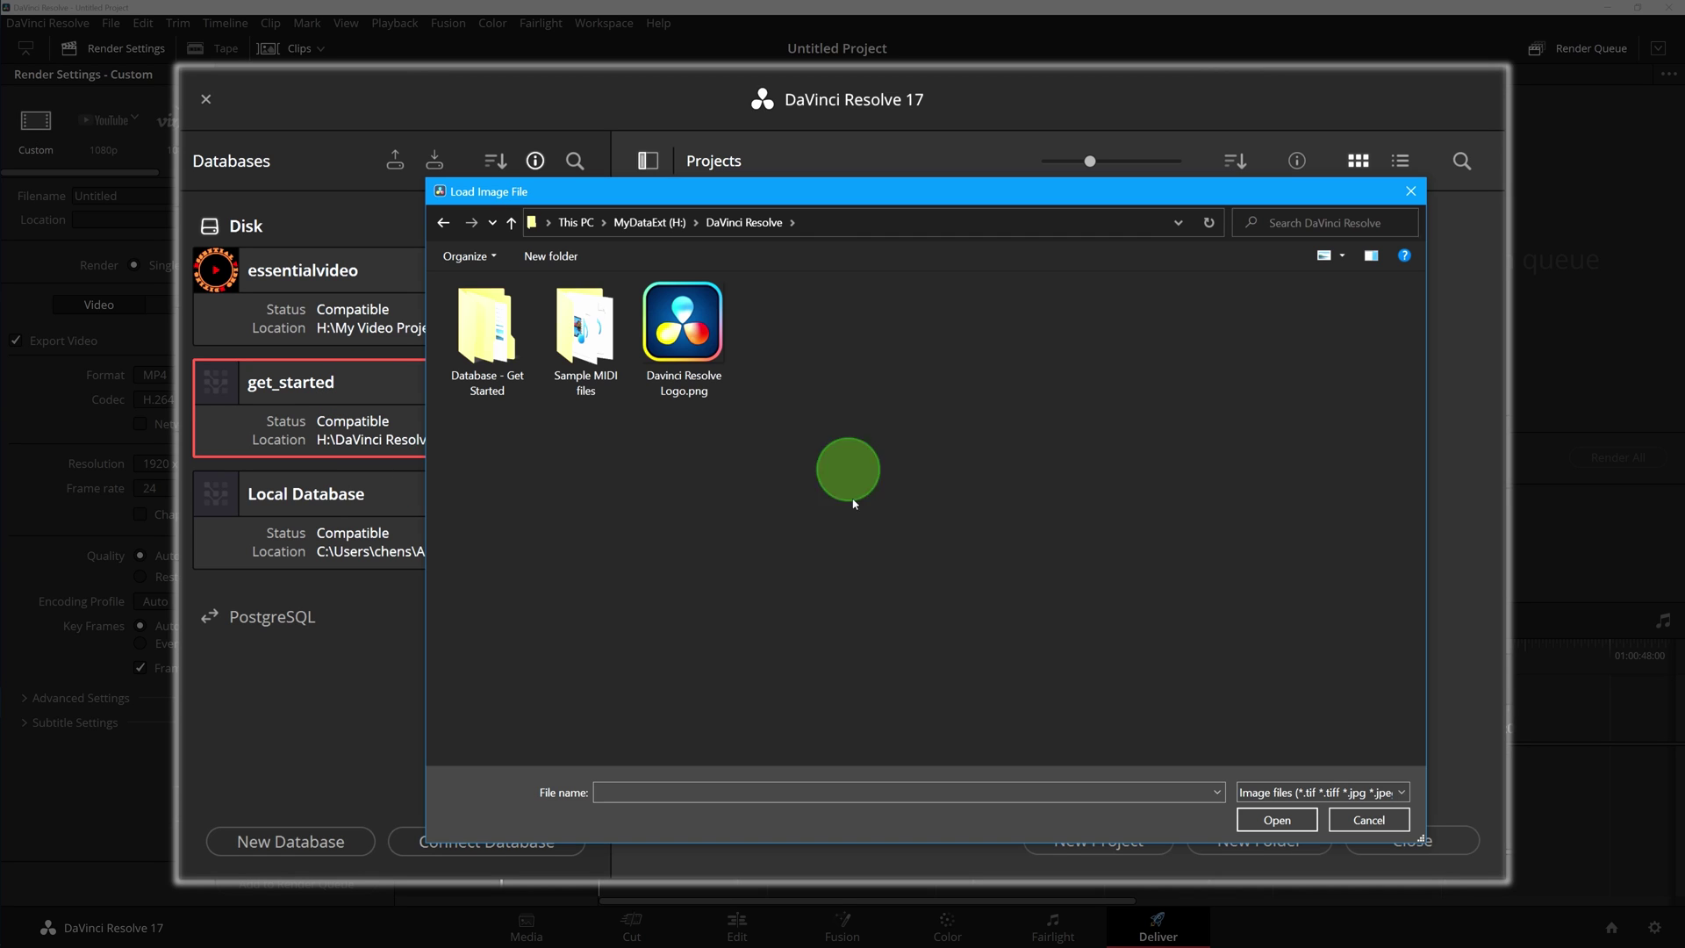
click(691, 344)
click(1280, 819)
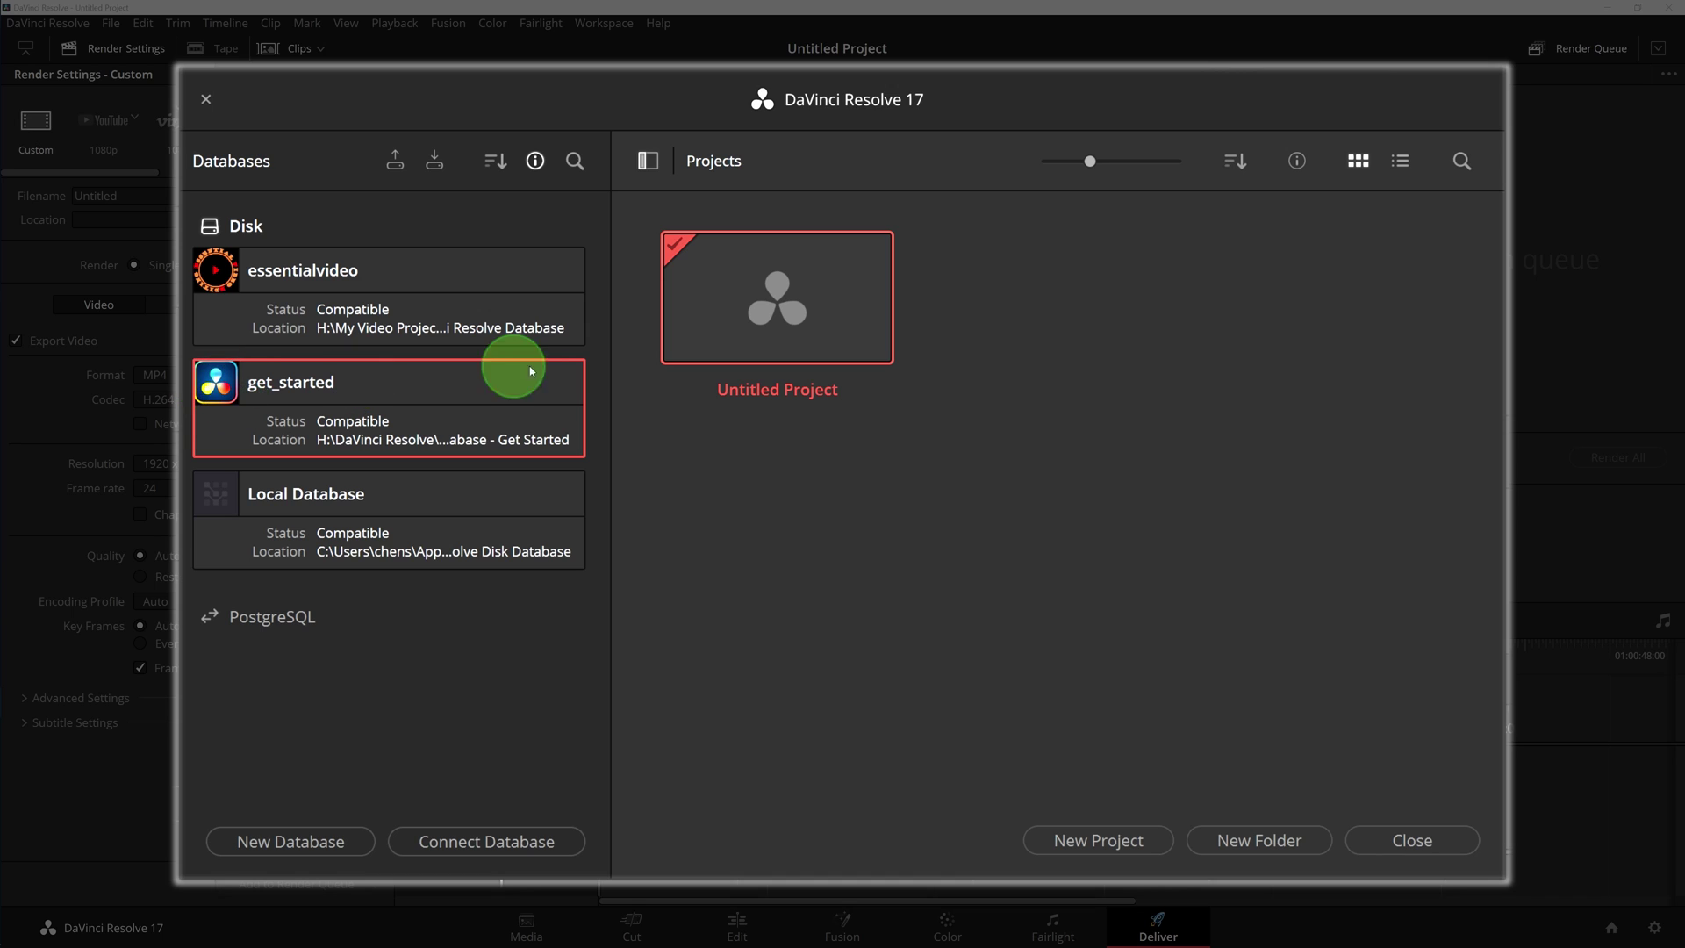
Step: Cancel out of the Disconnect and Connect Database dialogs, keeping get_started connected
right_click(417, 394)
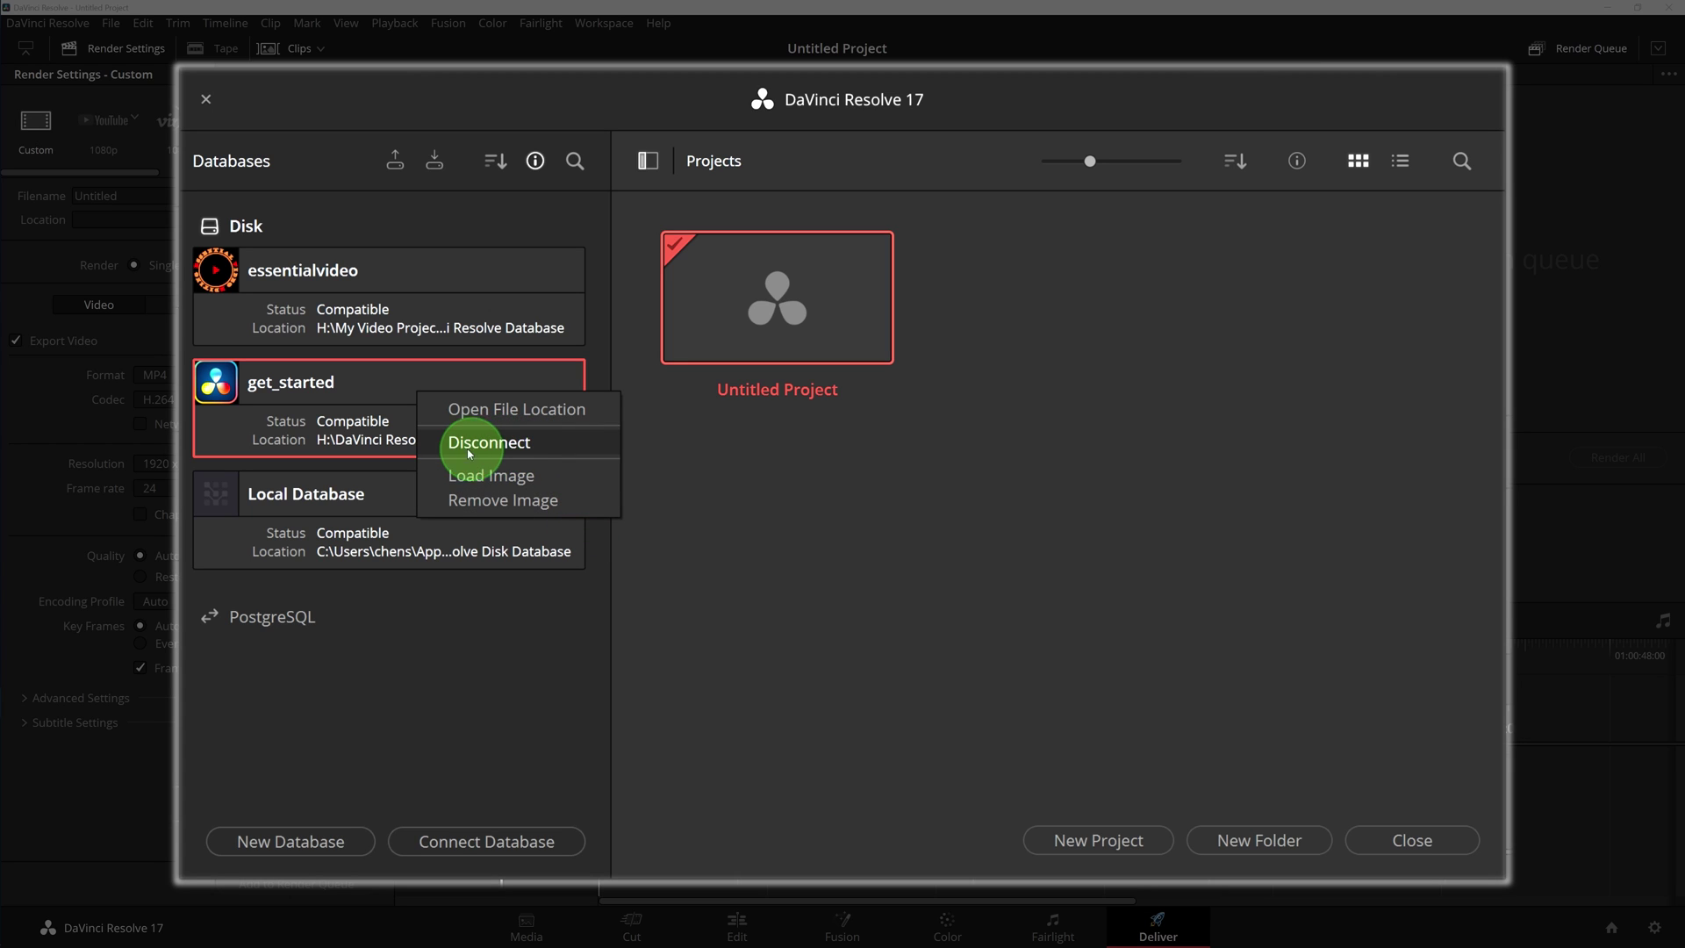
click(525, 444)
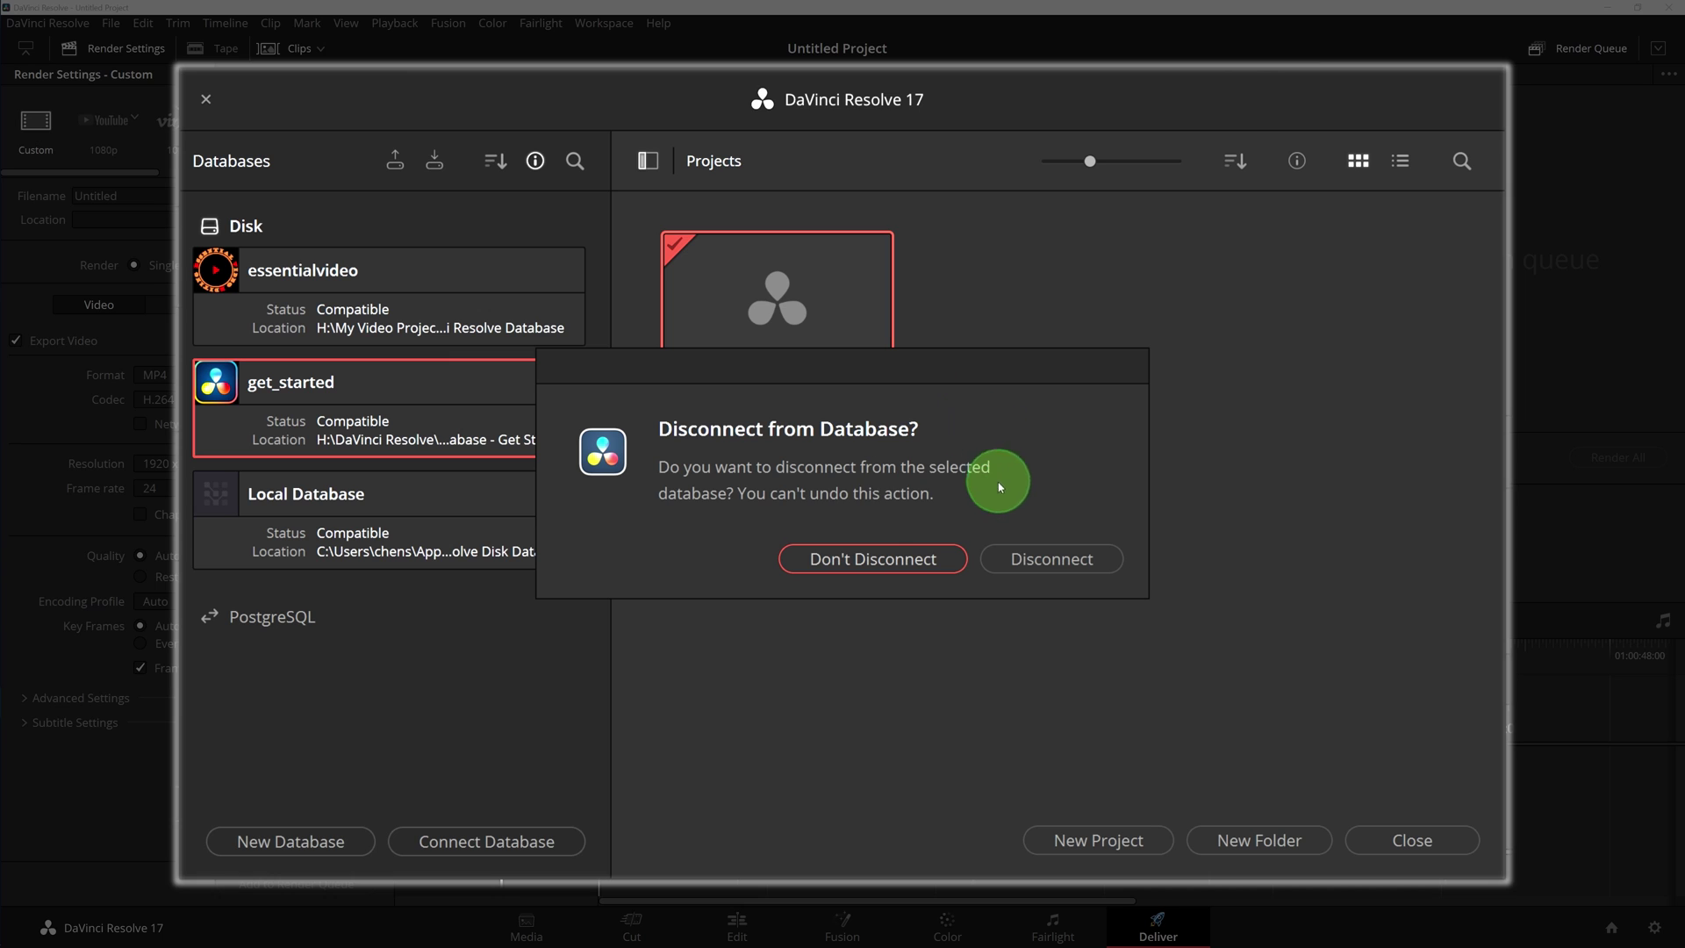
click(882, 562)
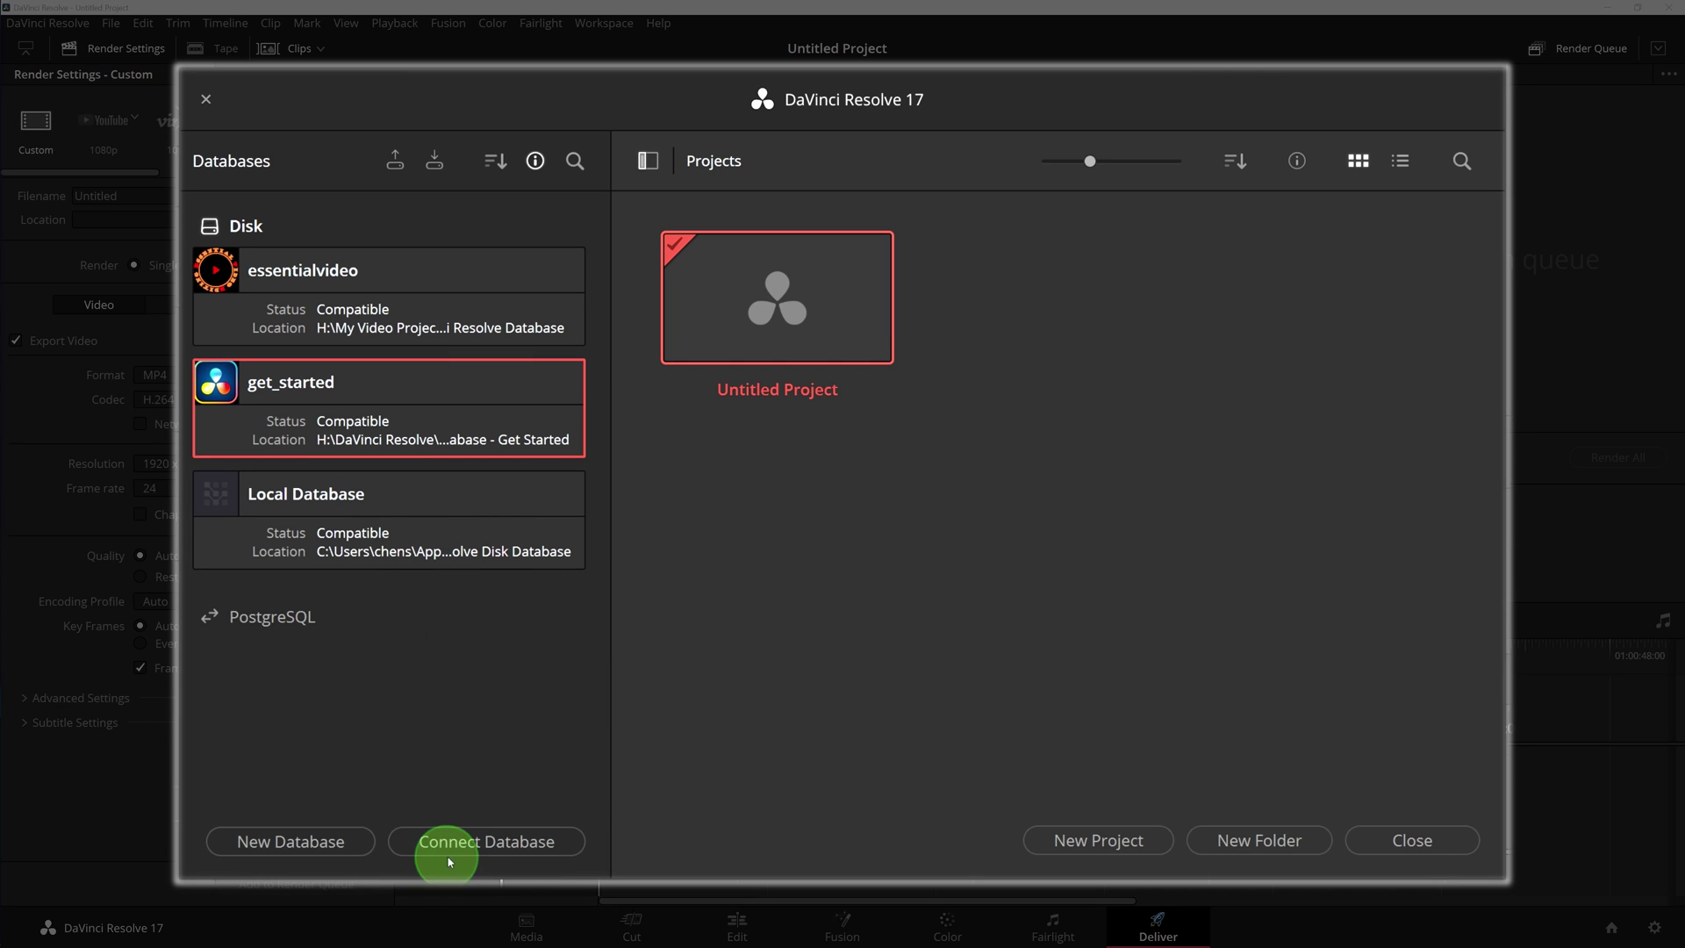
click(496, 842)
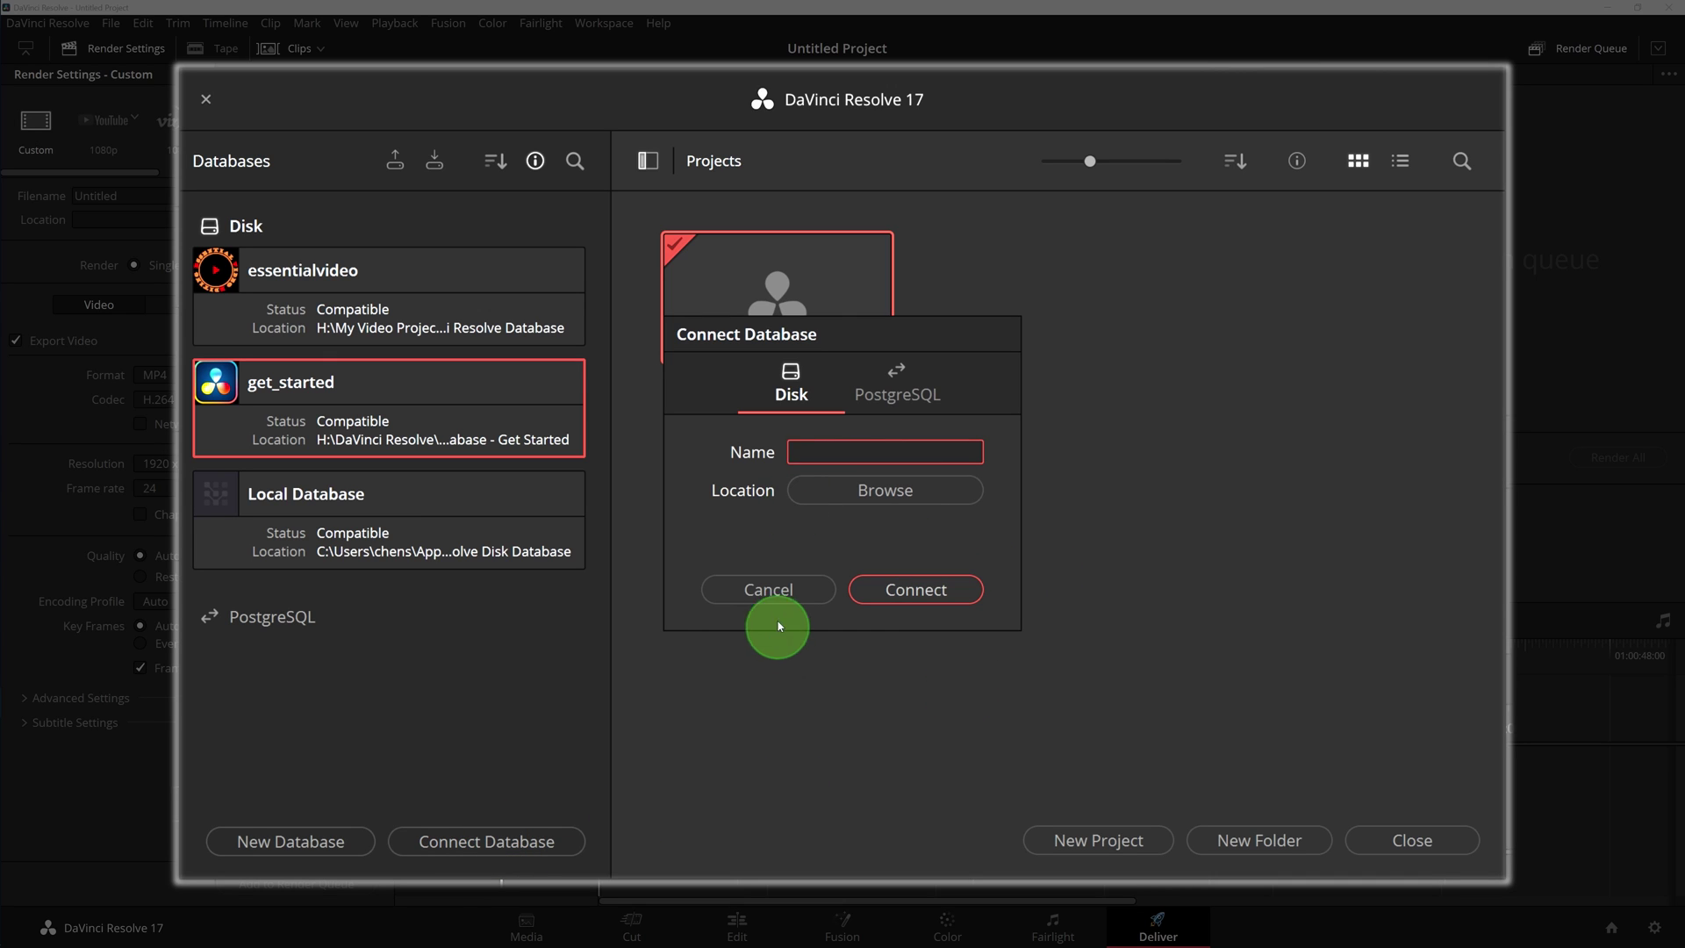
click(771, 592)
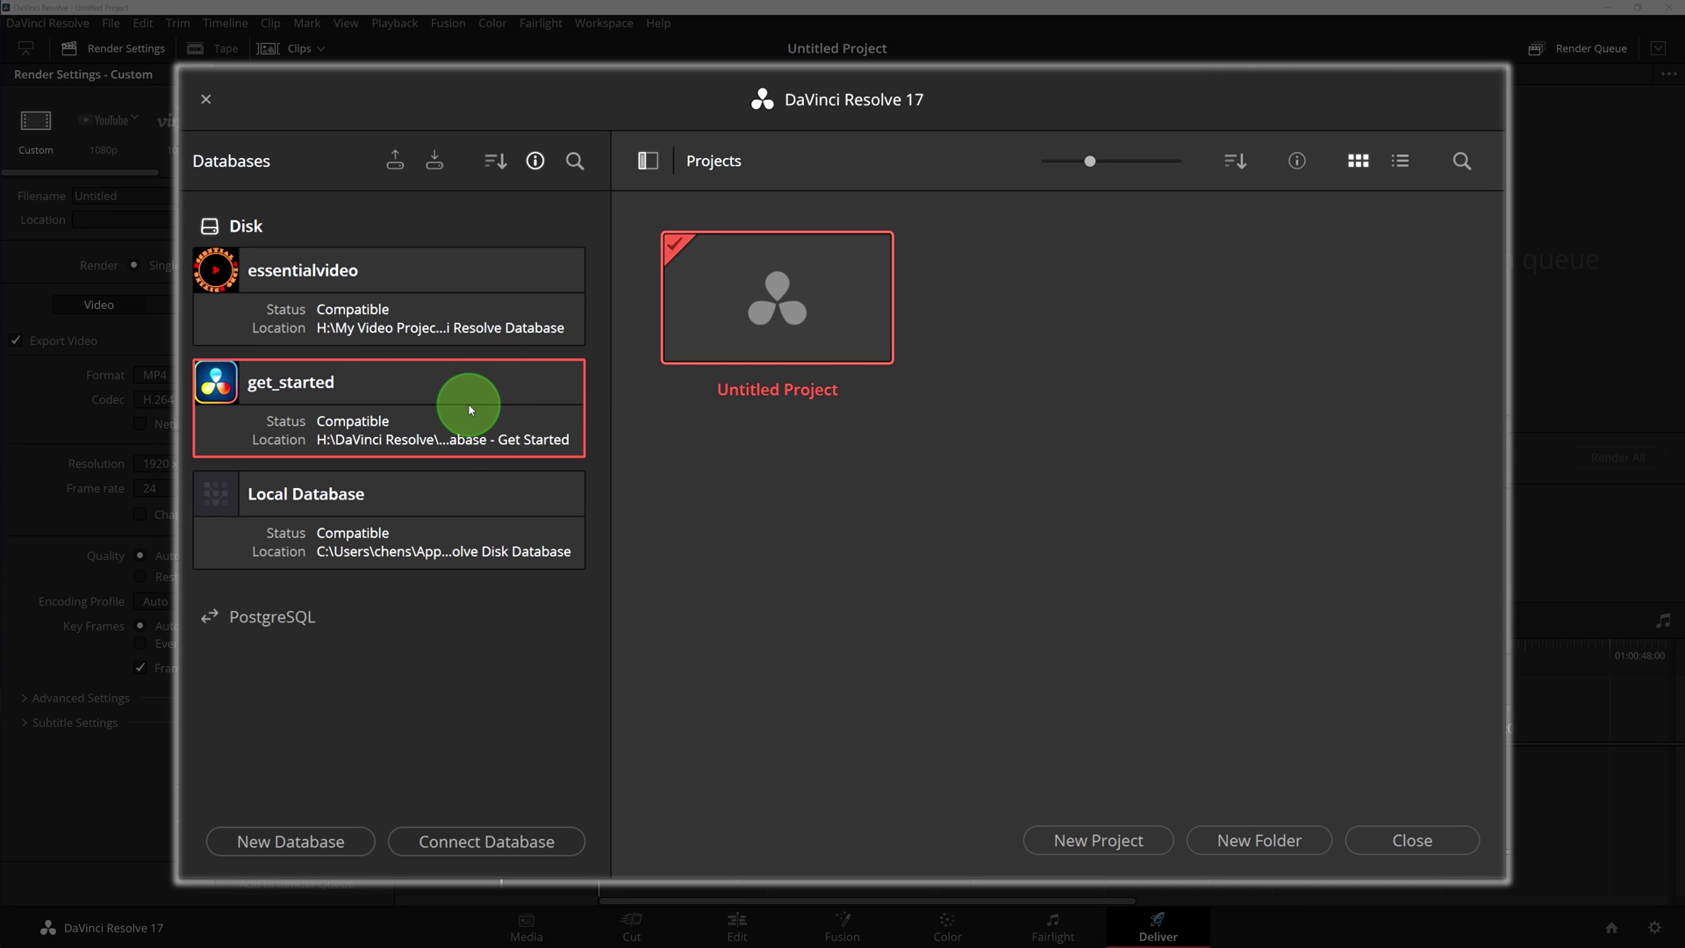
Step: Hide the database sidebar and create the project 'Get Started 01 - Project Management'
click(651, 161)
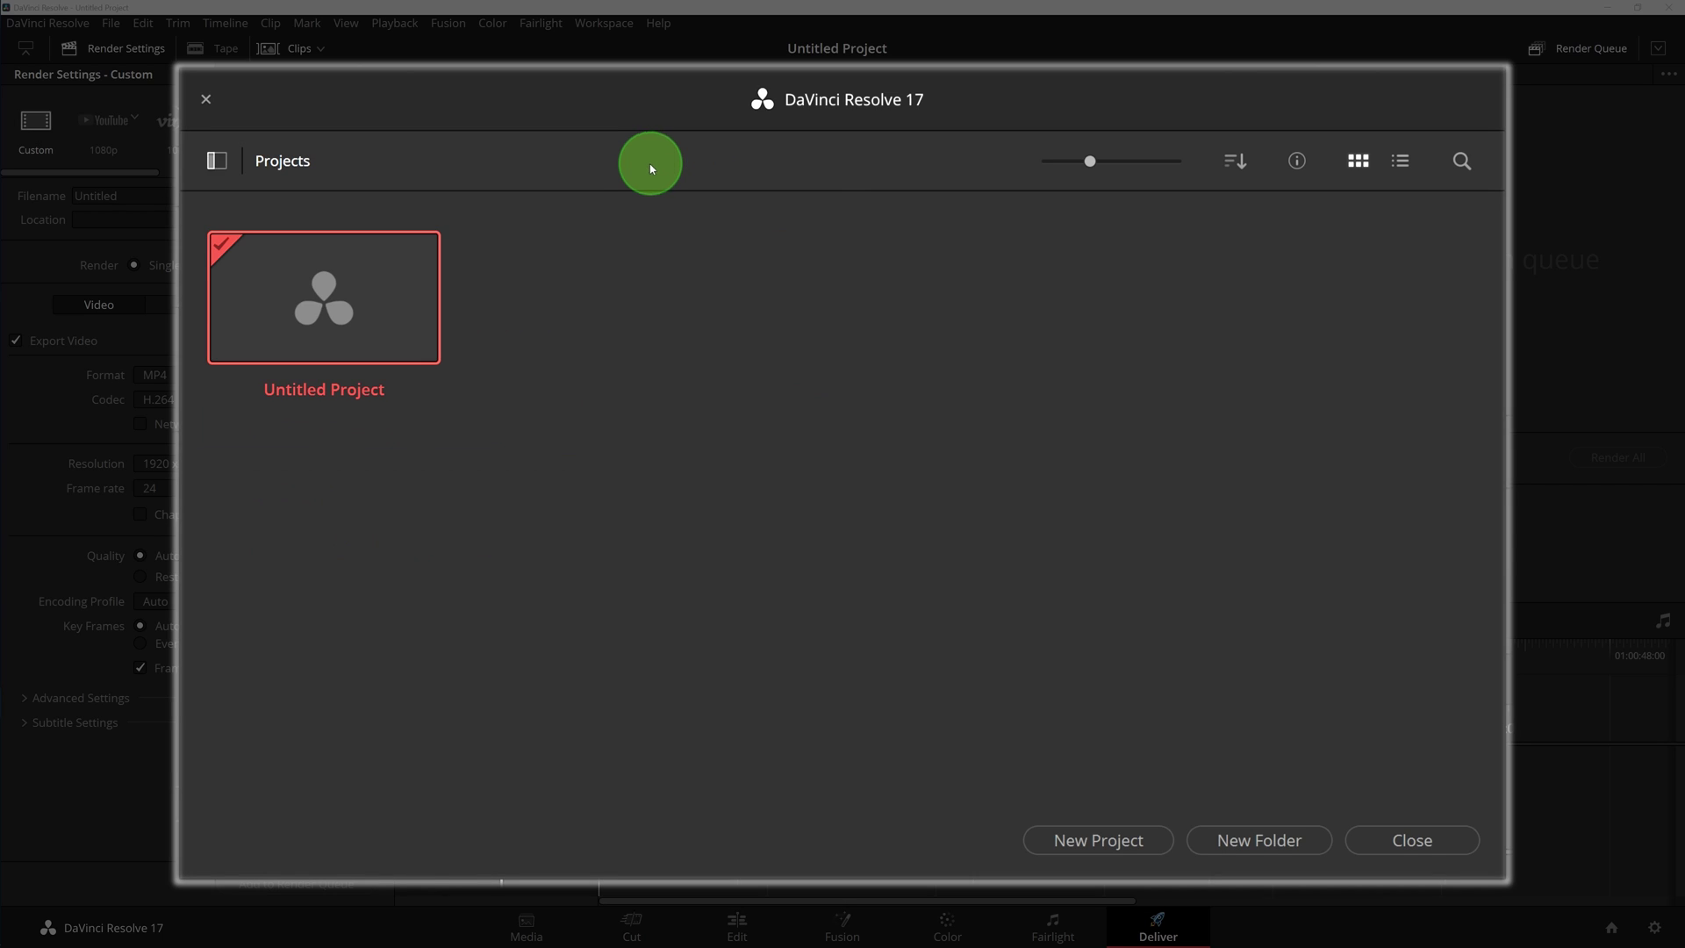
click(1113, 843)
text(Get Started 01 - Project Management)
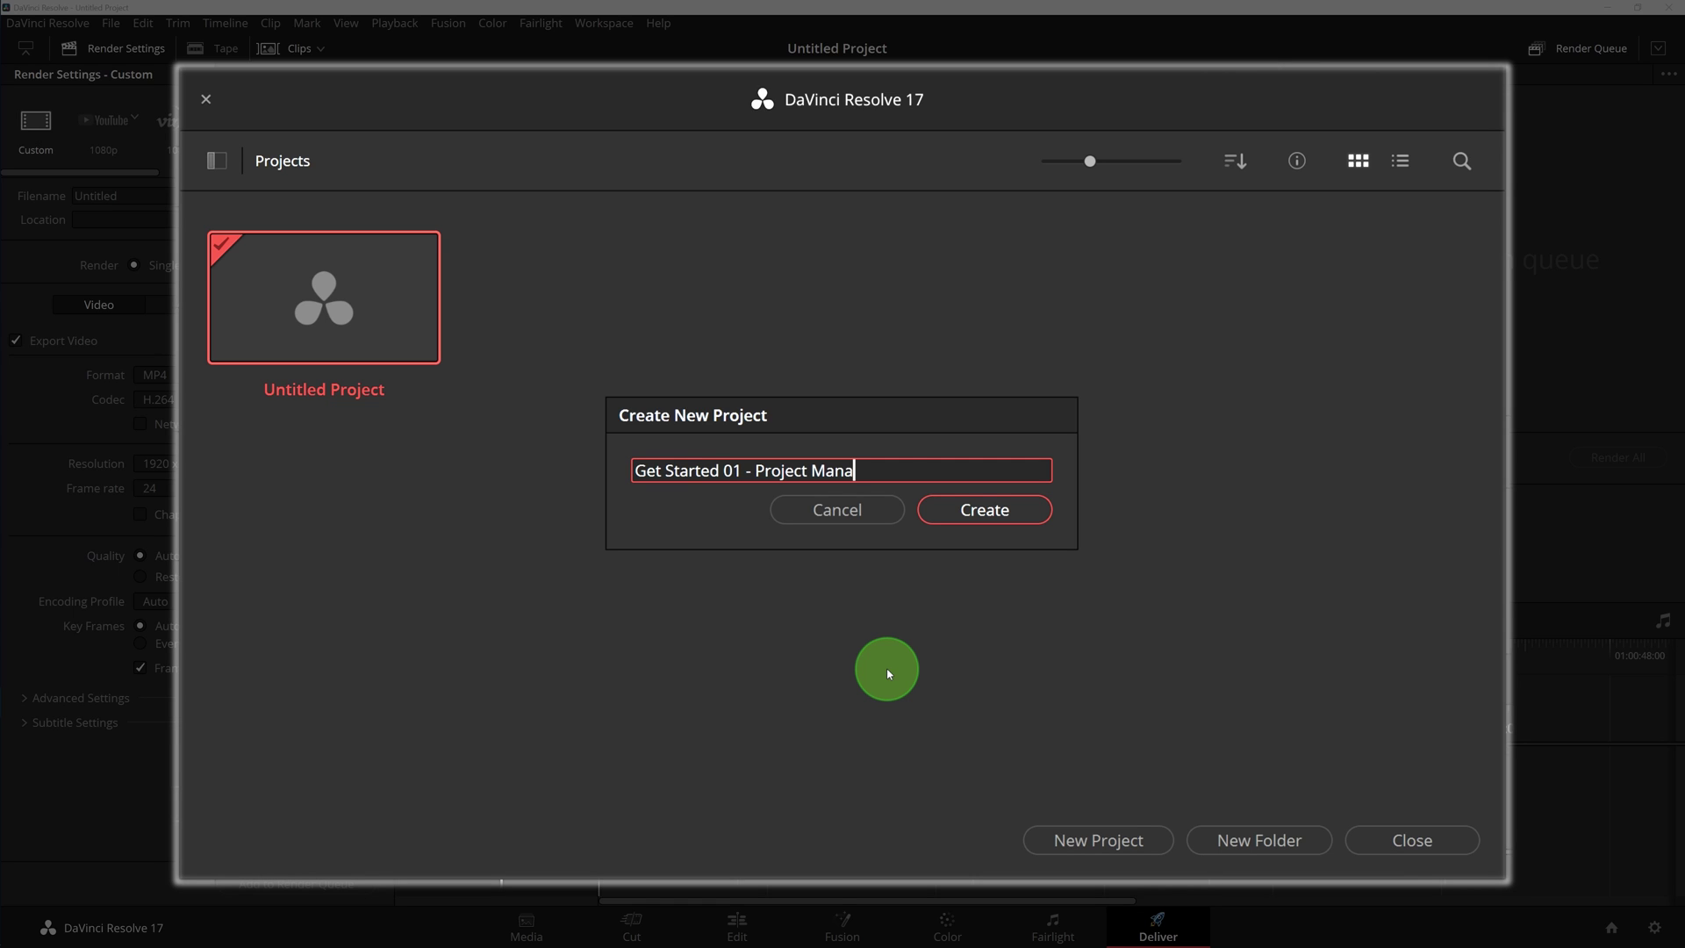
click(992, 512)
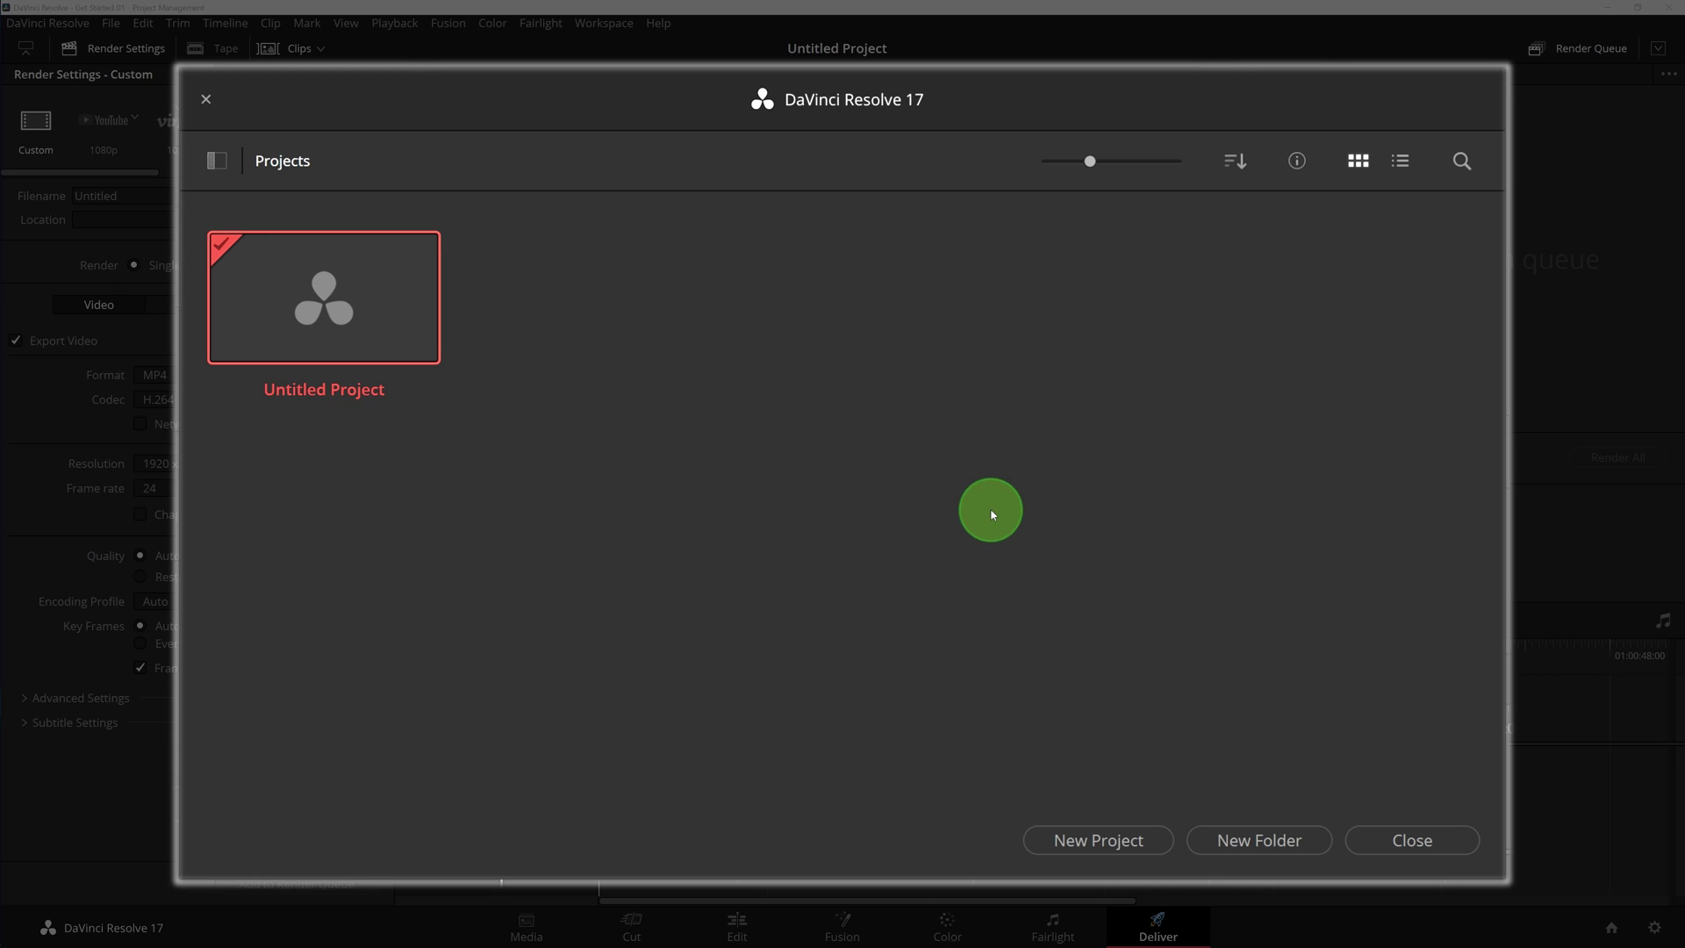